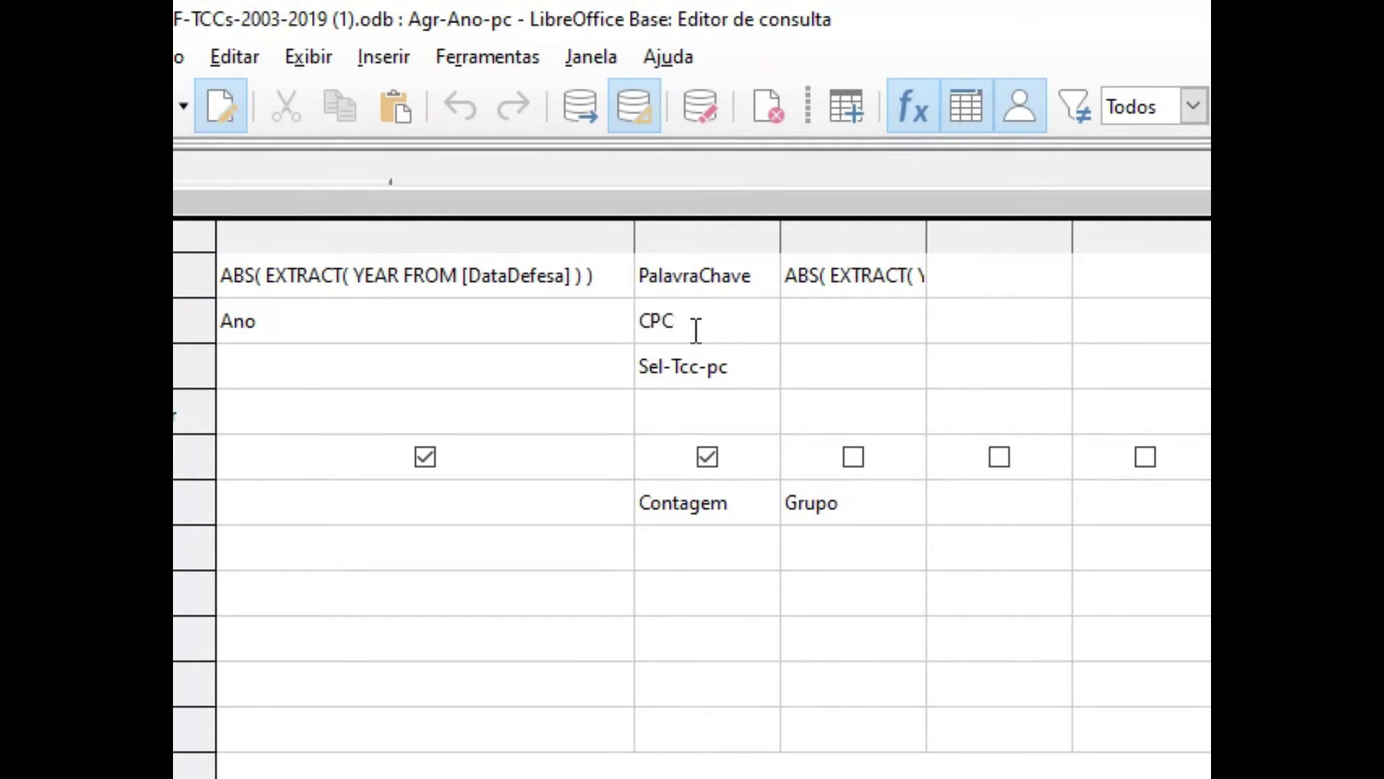
# Close the Agr-Ano-pc query design and open the query's results
pyautogui.click(405, 399)
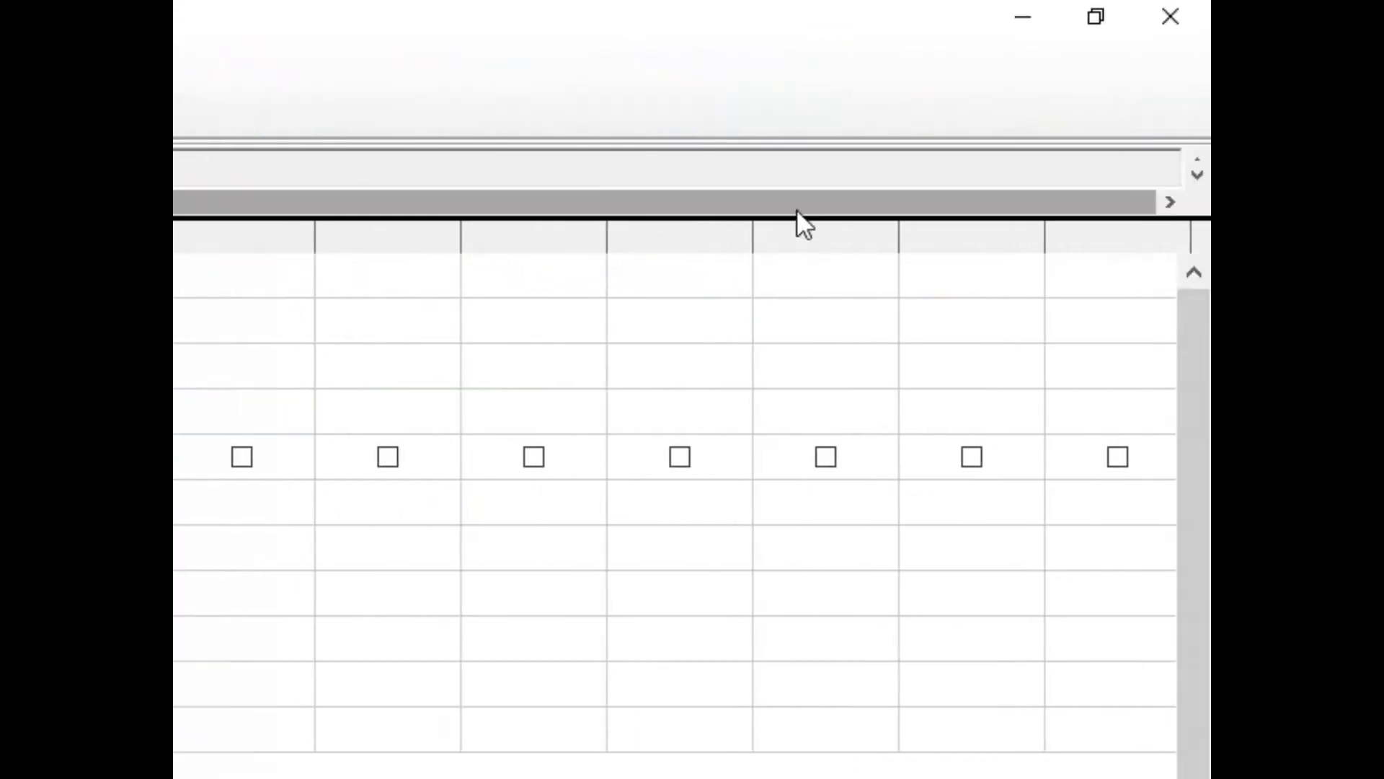
pyautogui.click(1166, 18)
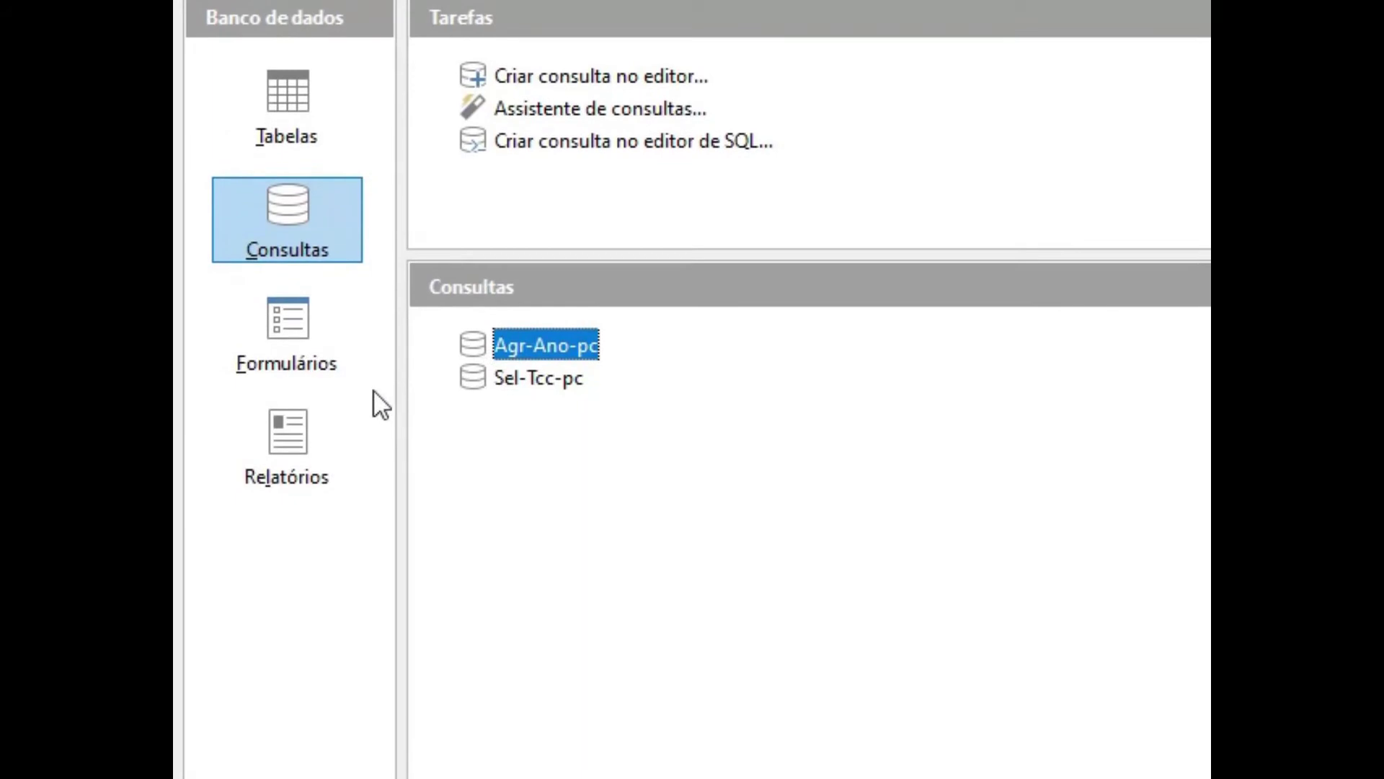
pyautogui.doubleClick(541, 396)
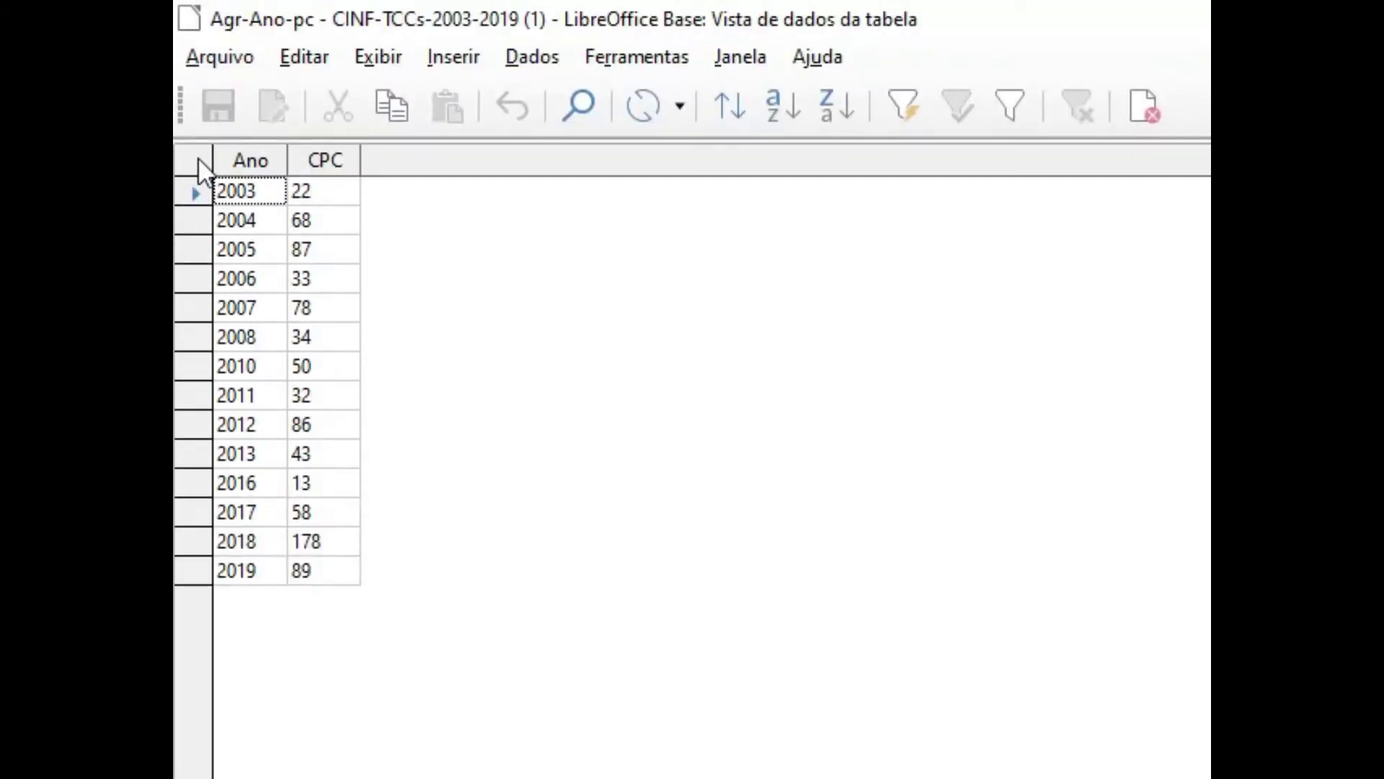
# Copy all records of the Agr-Ano-pc query results, with the Ano and CPC columns
pyautogui.click(196, 155)
pyautogui.rightClick(194, 154)
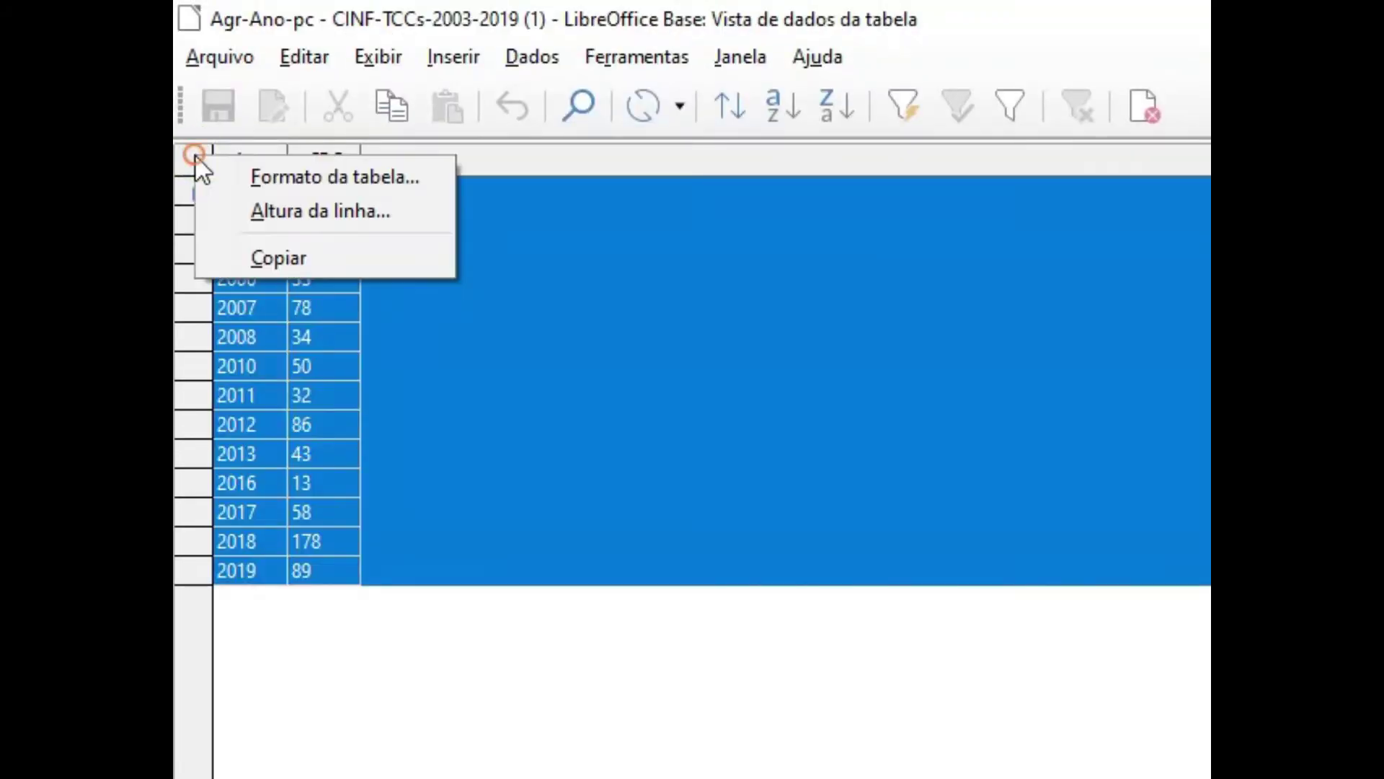
pyautogui.click(248, 251)
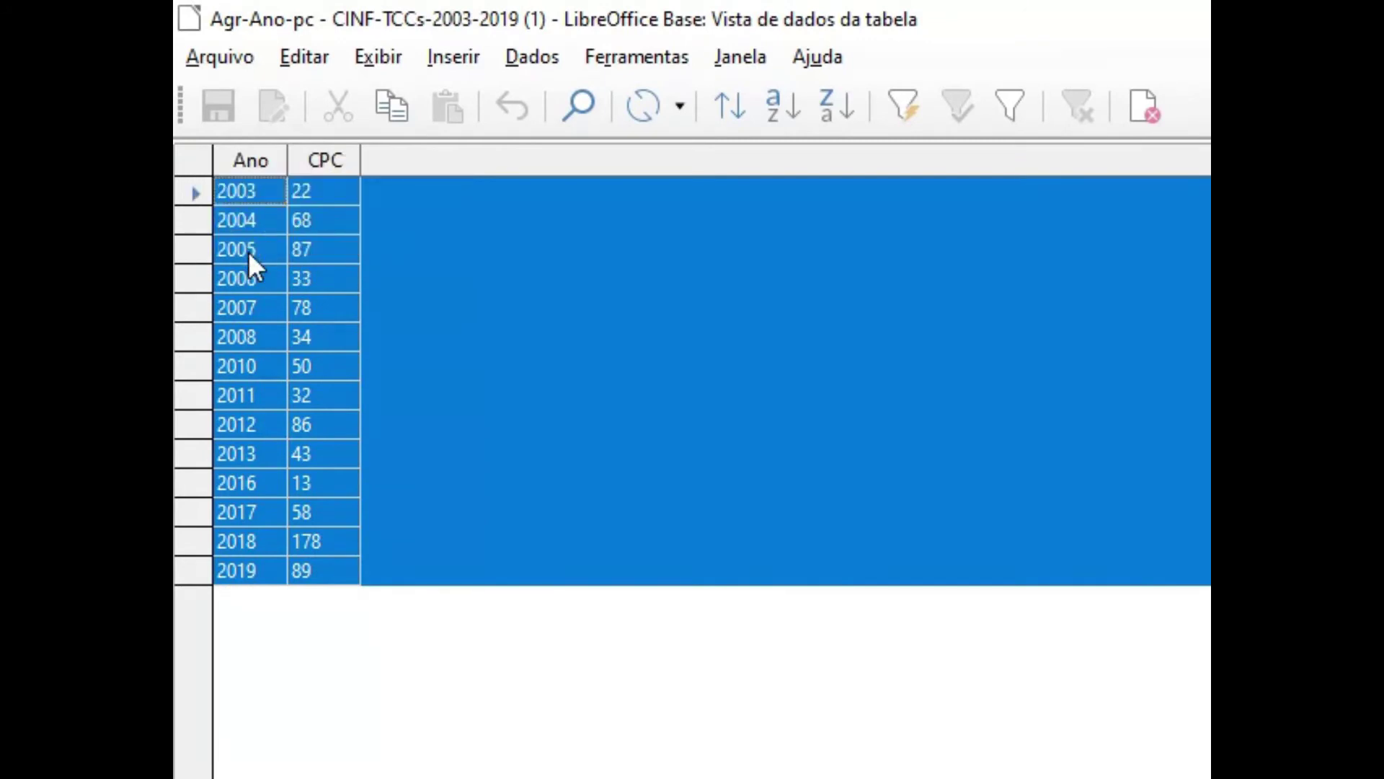
# Create a new blank spreadsheet in LibreOffice Calc
pyautogui.click(221, 65)
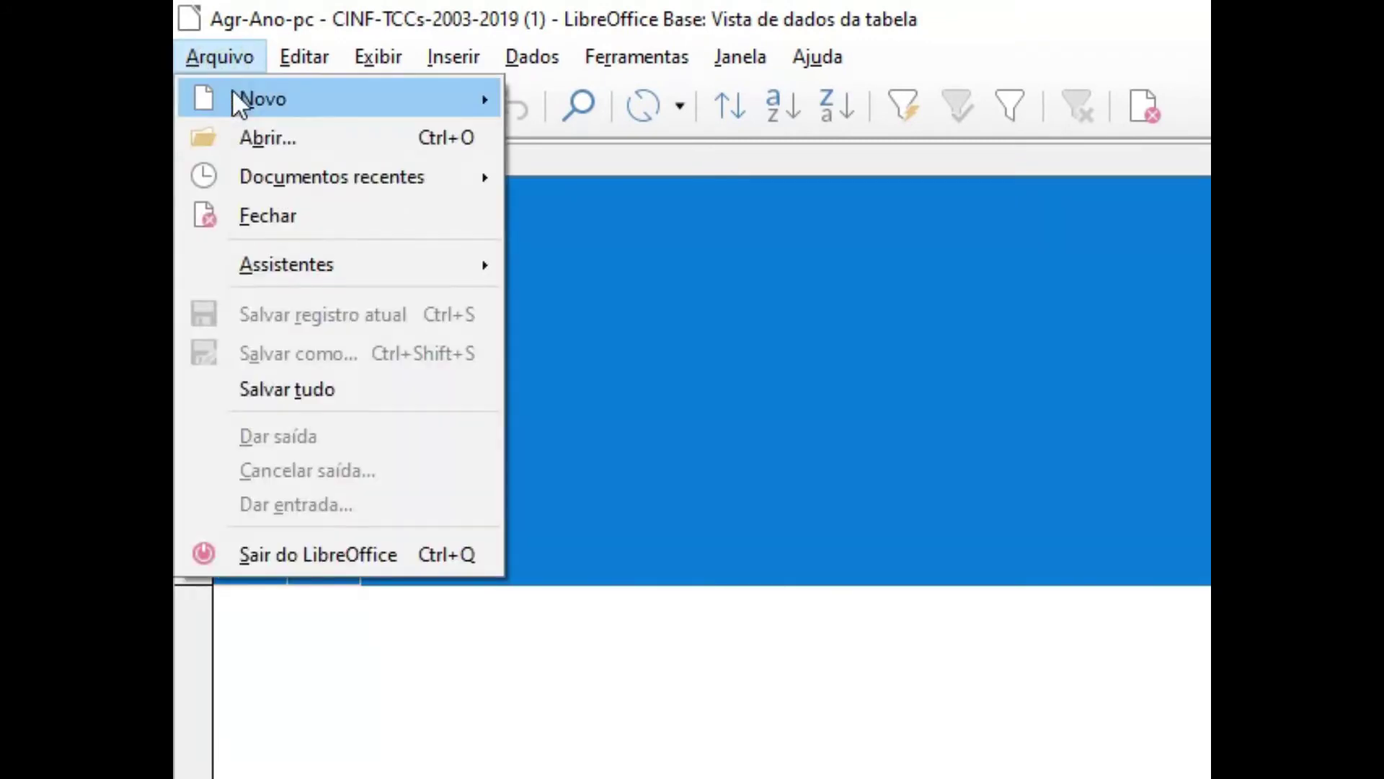
pyautogui.moveTo(241, 114)
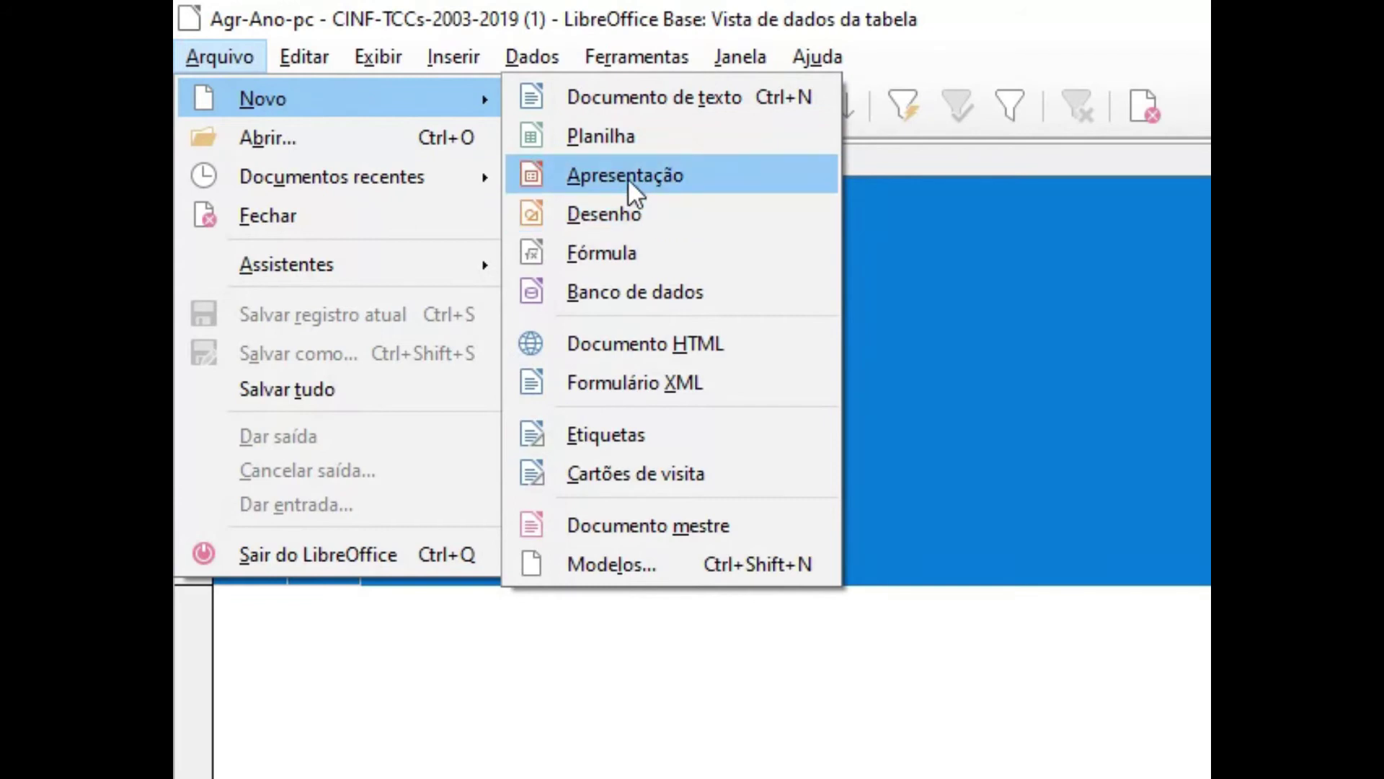
pyautogui.click(620, 141)
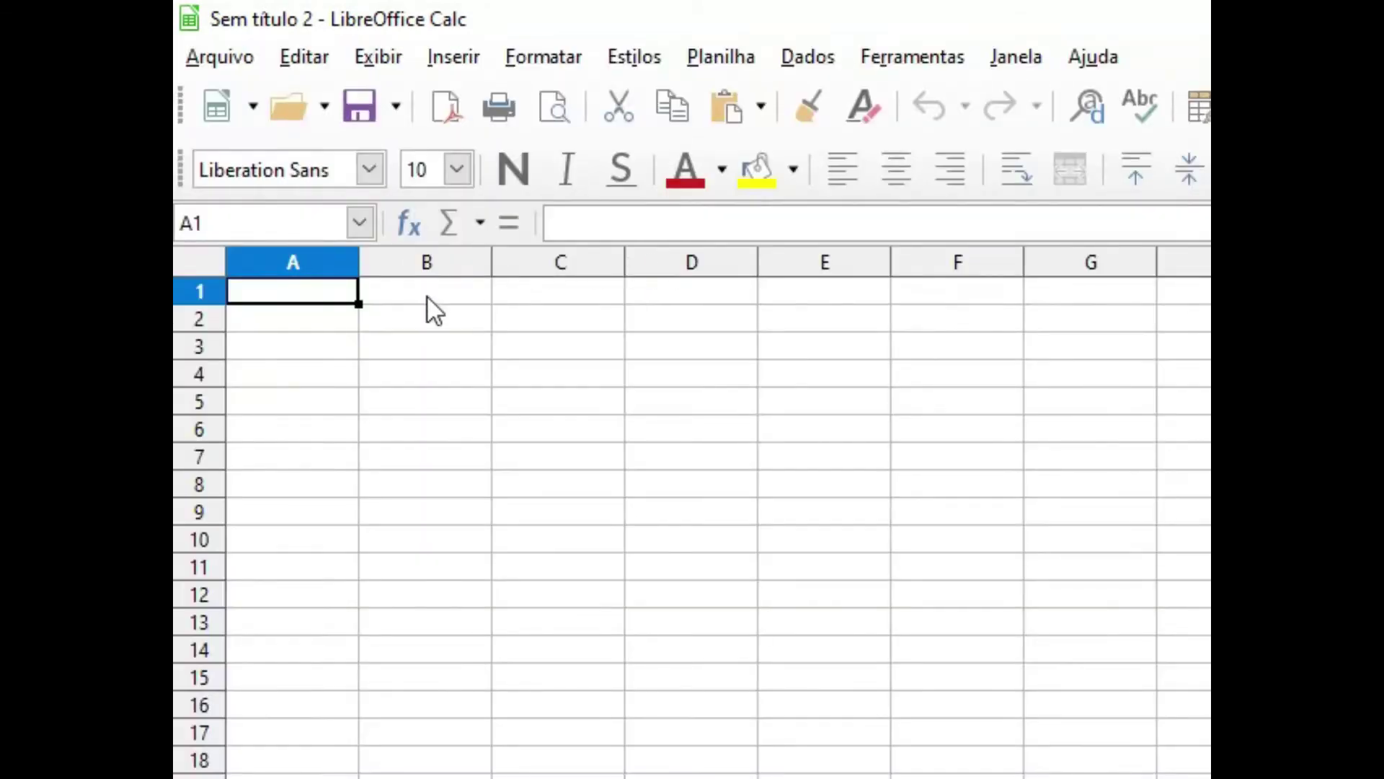
# Paste the copied query records starting at cell A1 and widen column A
pyautogui.rightClick(271, 289)
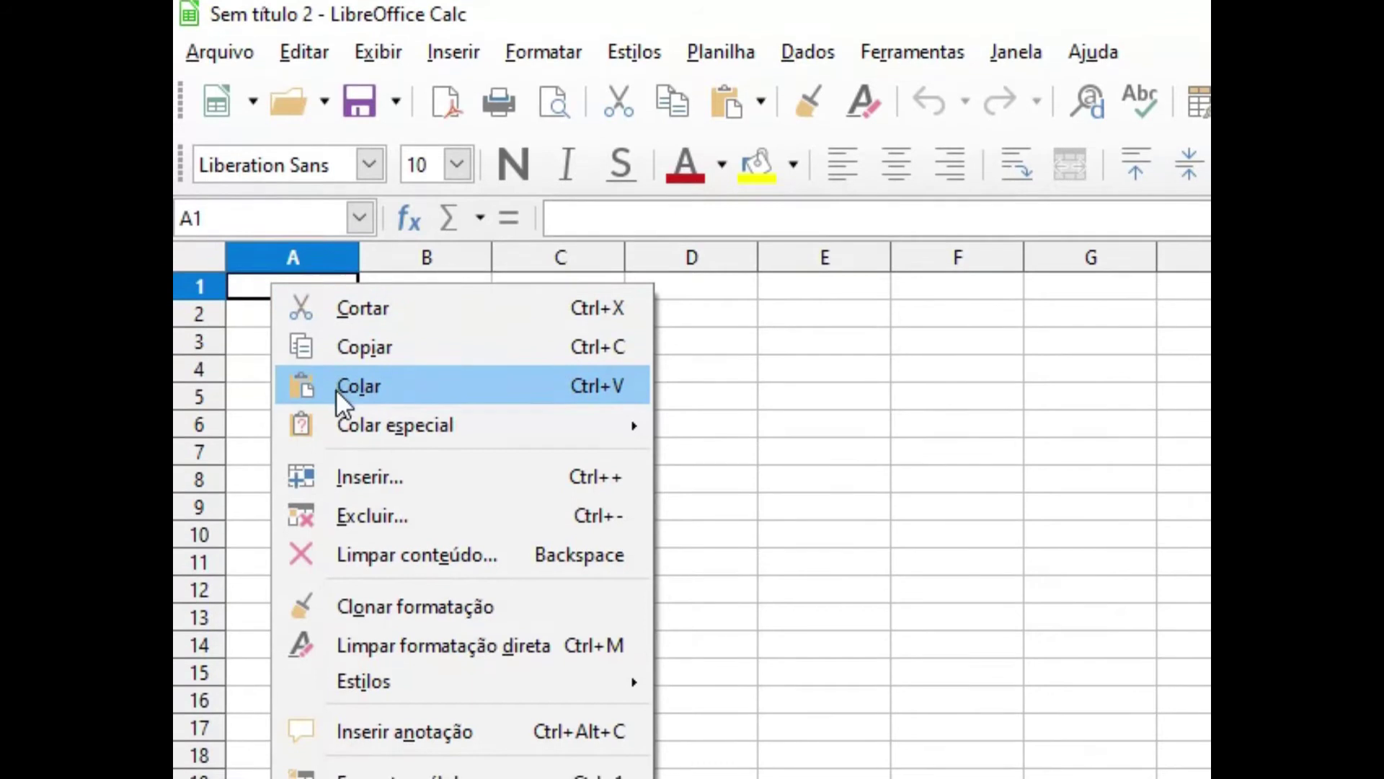
pyautogui.click(336, 391)
pyautogui.moveTo(359, 263); pyautogui.dragTo(412, 274)
pyautogui.click(310, 393)
pyautogui.click(292, 445)
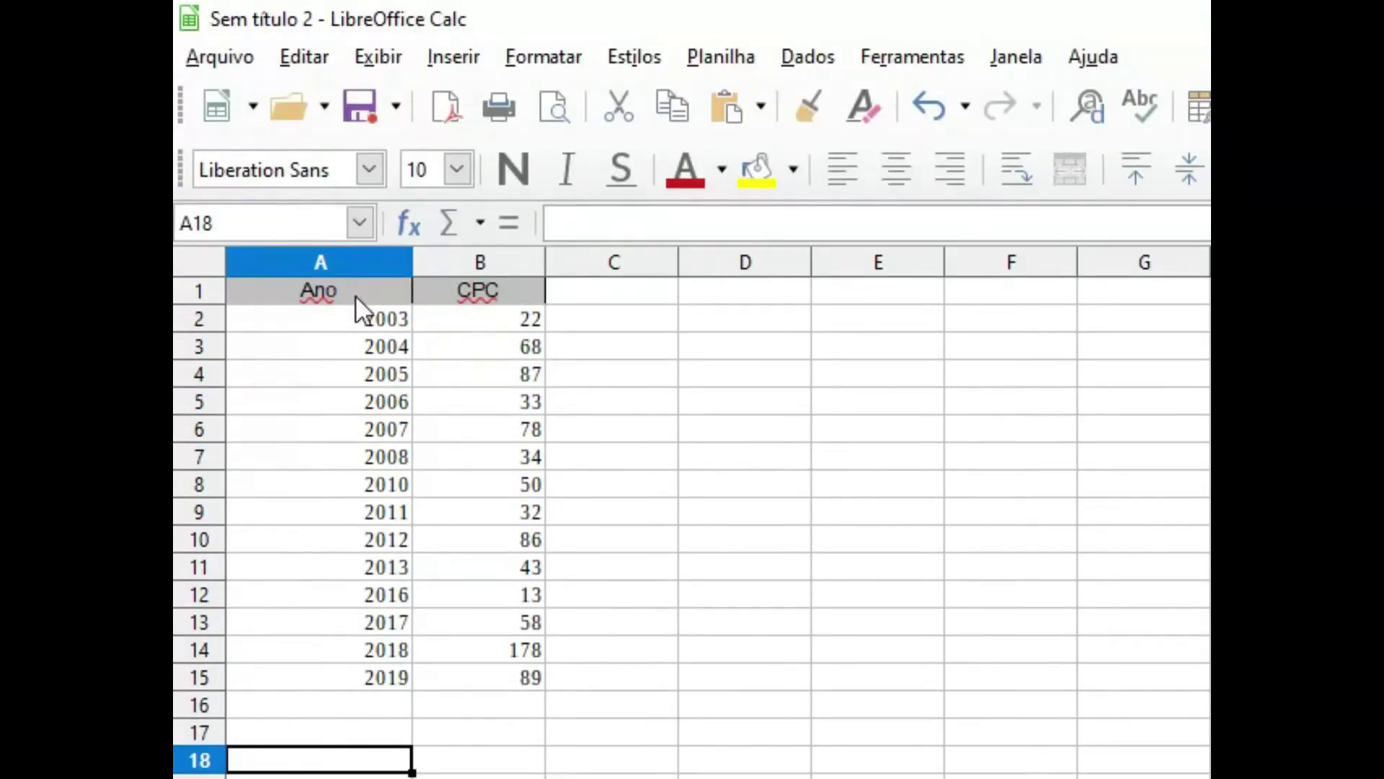
# Insert an empty row above the 2010 row in the pasted table
pyautogui.moveTo(356, 284); pyautogui.dragTo(443, 680)
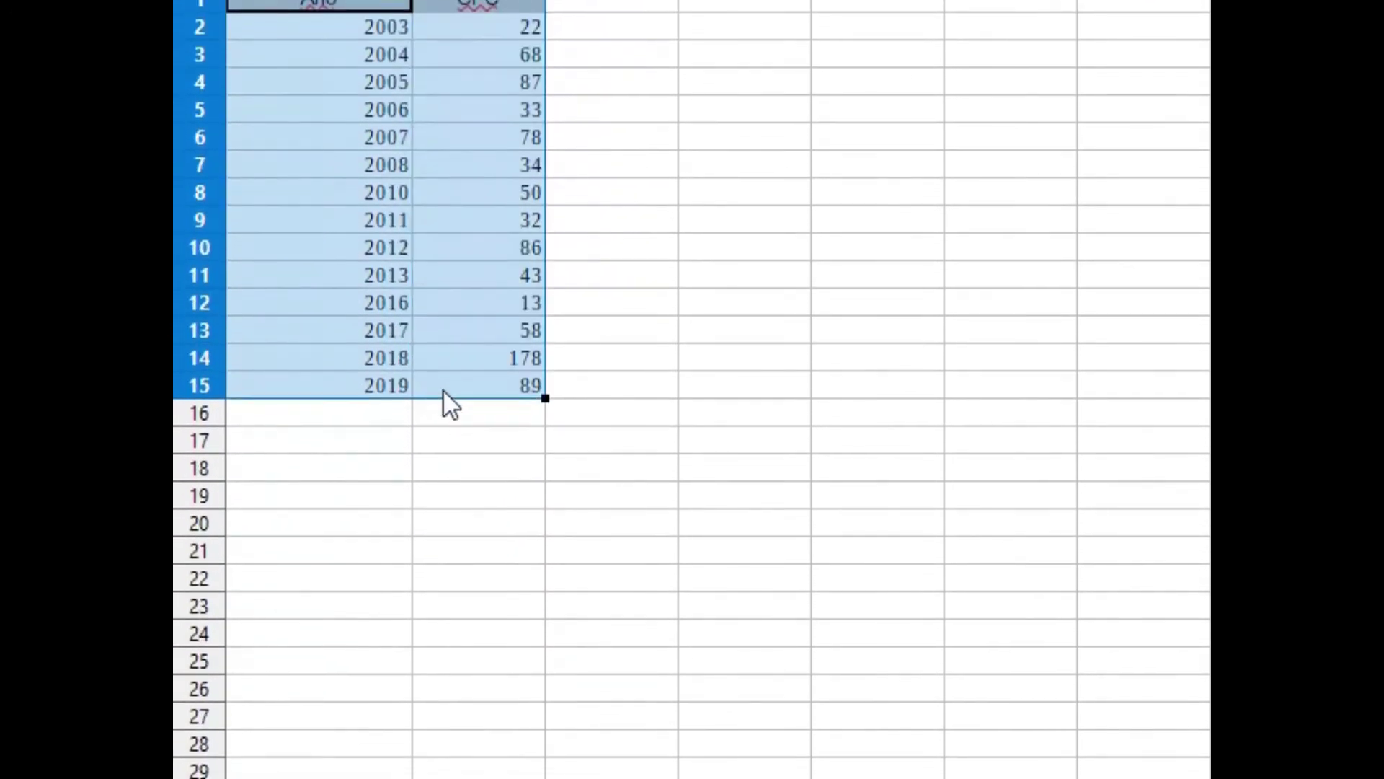
pyautogui.click(310, 407)
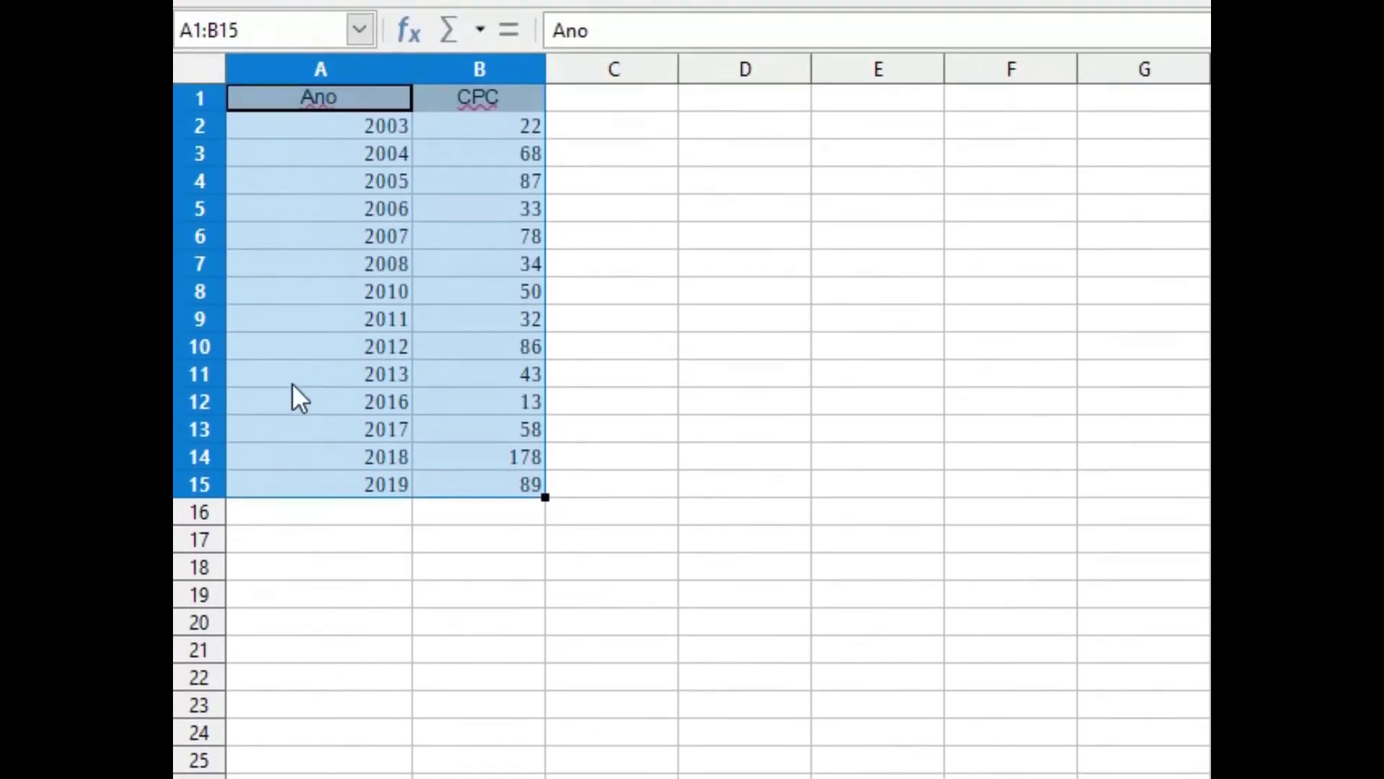
pyautogui.click(339, 391)
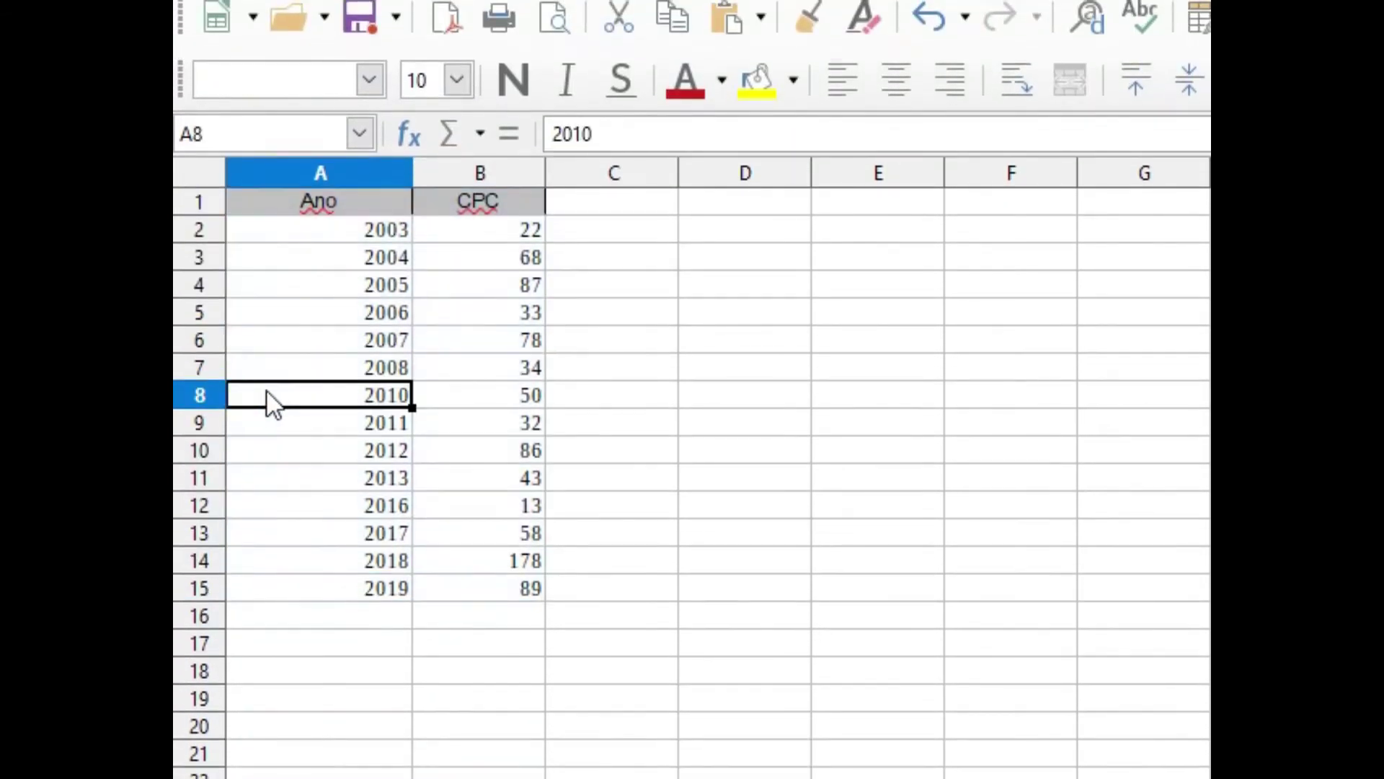
pyautogui.click(189, 393)
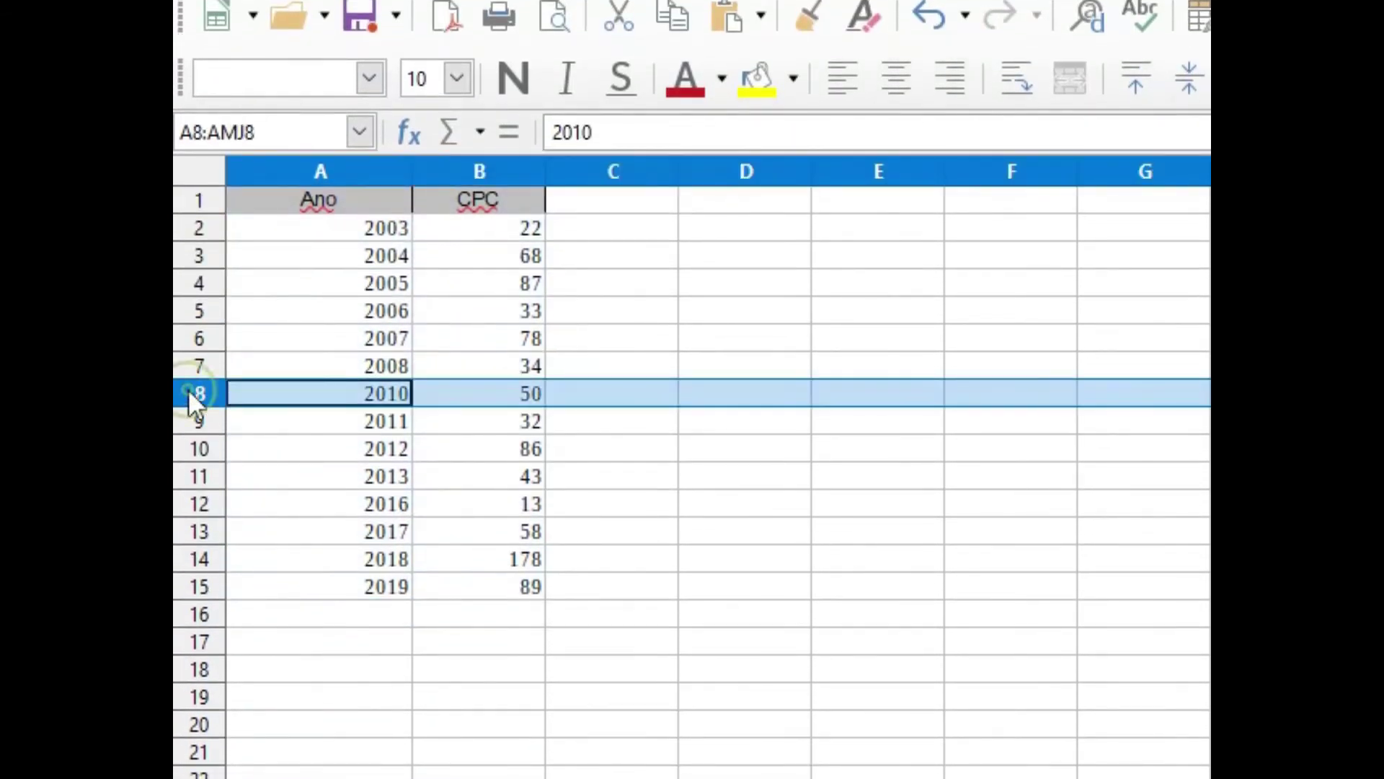
pyautogui.rightClick(188, 394)
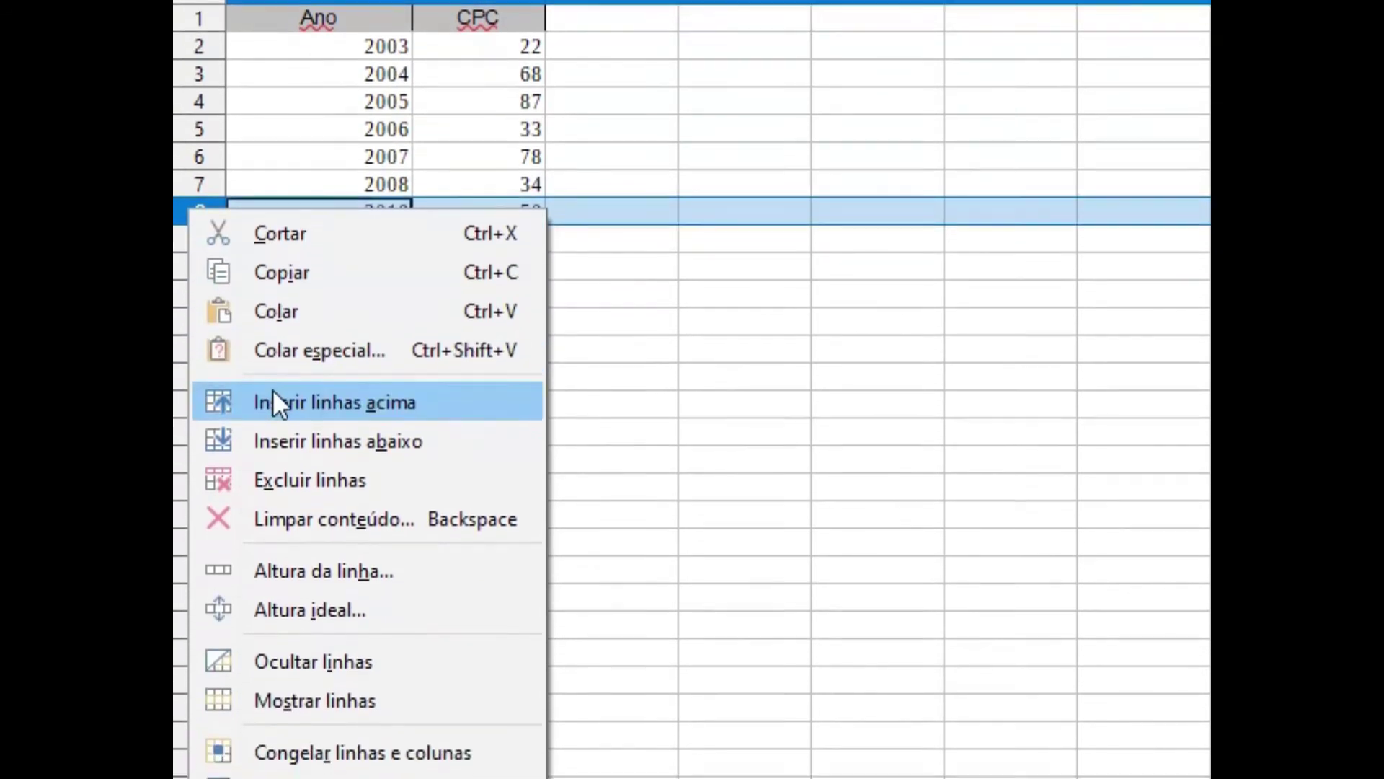
pyautogui.click(274, 395)
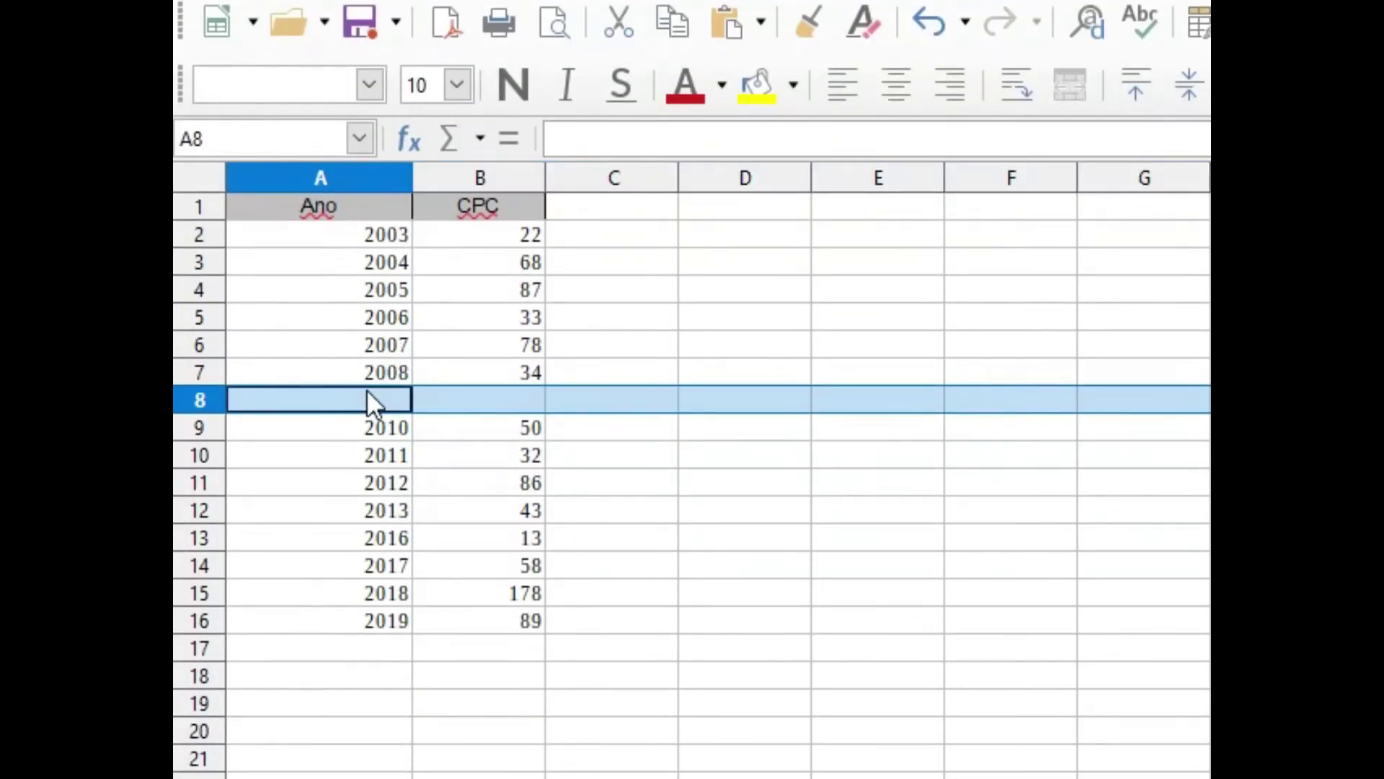
# Fill the empty row 8 with the year 2009 and a CPC value of 0
pyautogui.doubleClick(367, 395)
pyautogui.write('200')
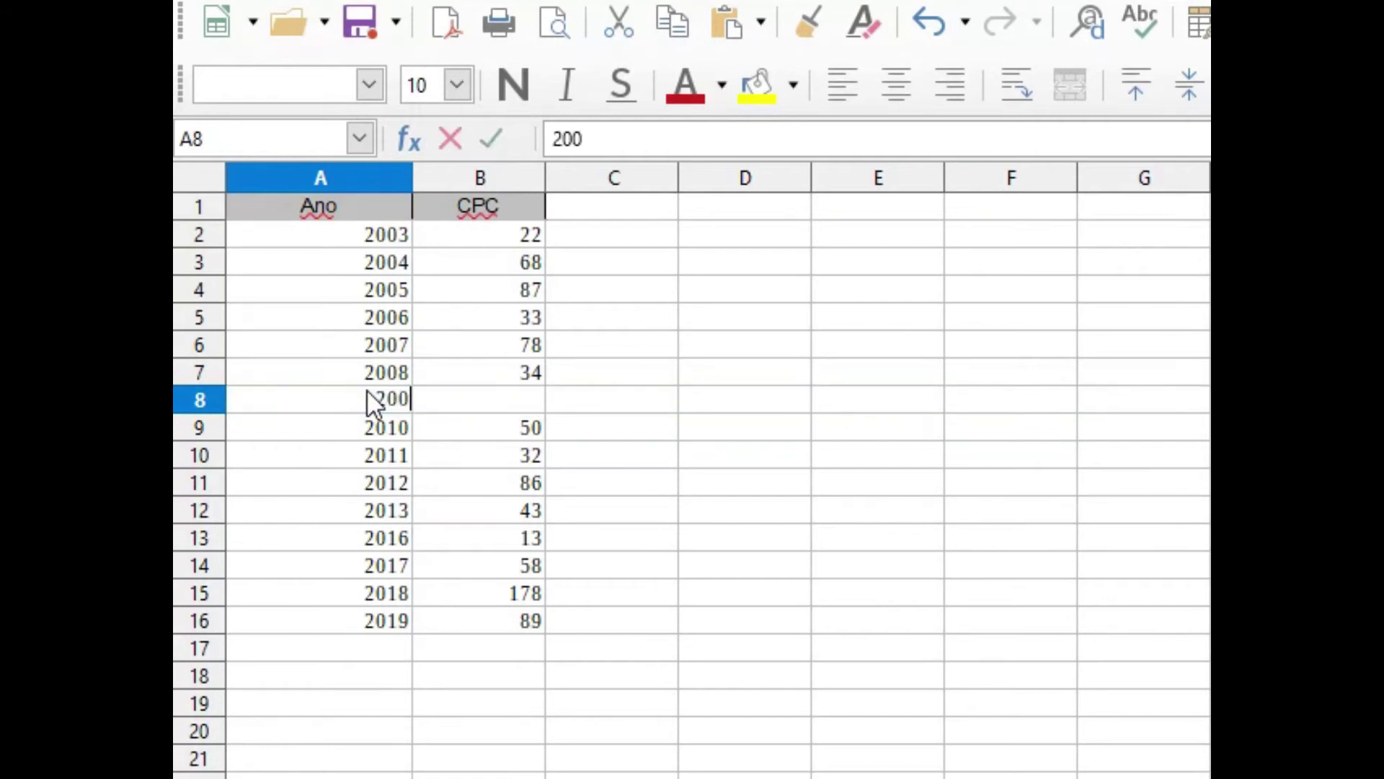
pyautogui.write('99')
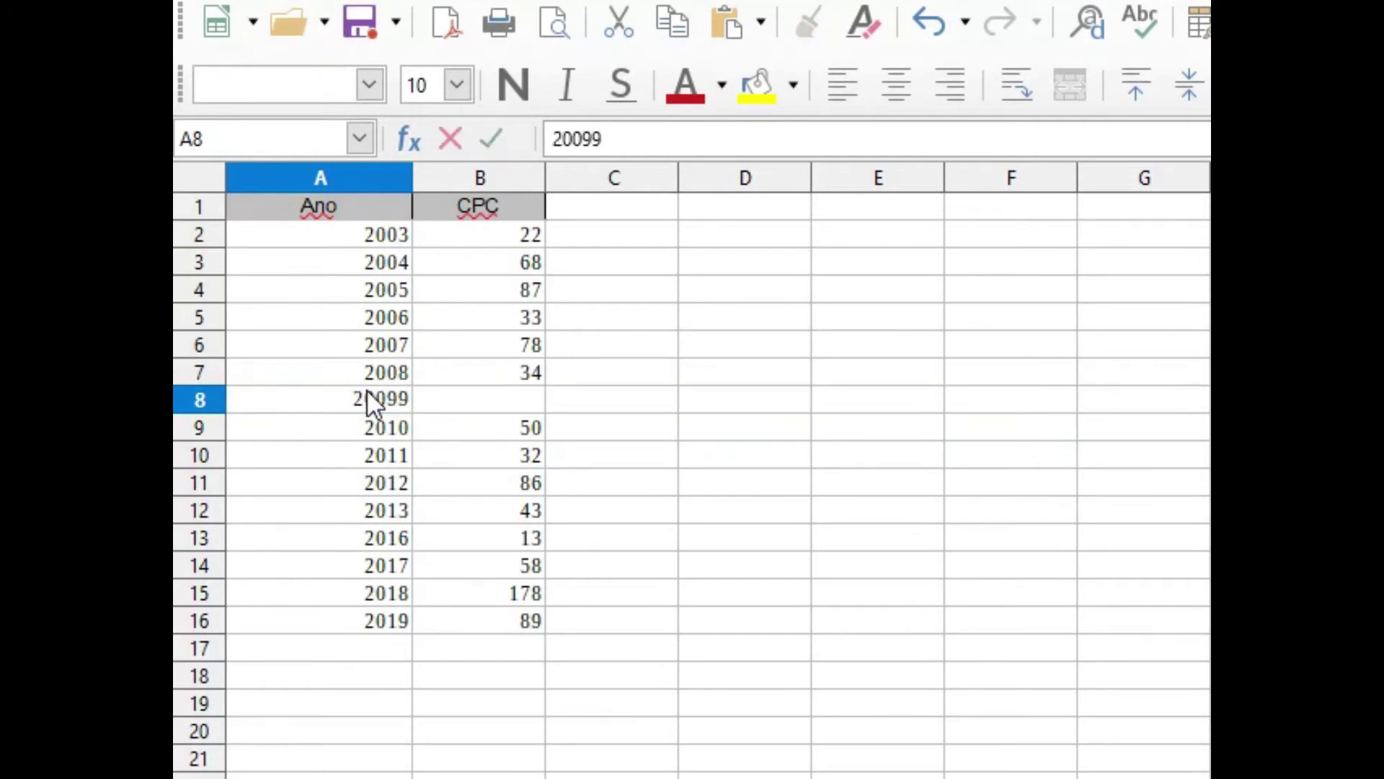
pyautogui.press('BackSpace')
pyautogui.click(498, 372)
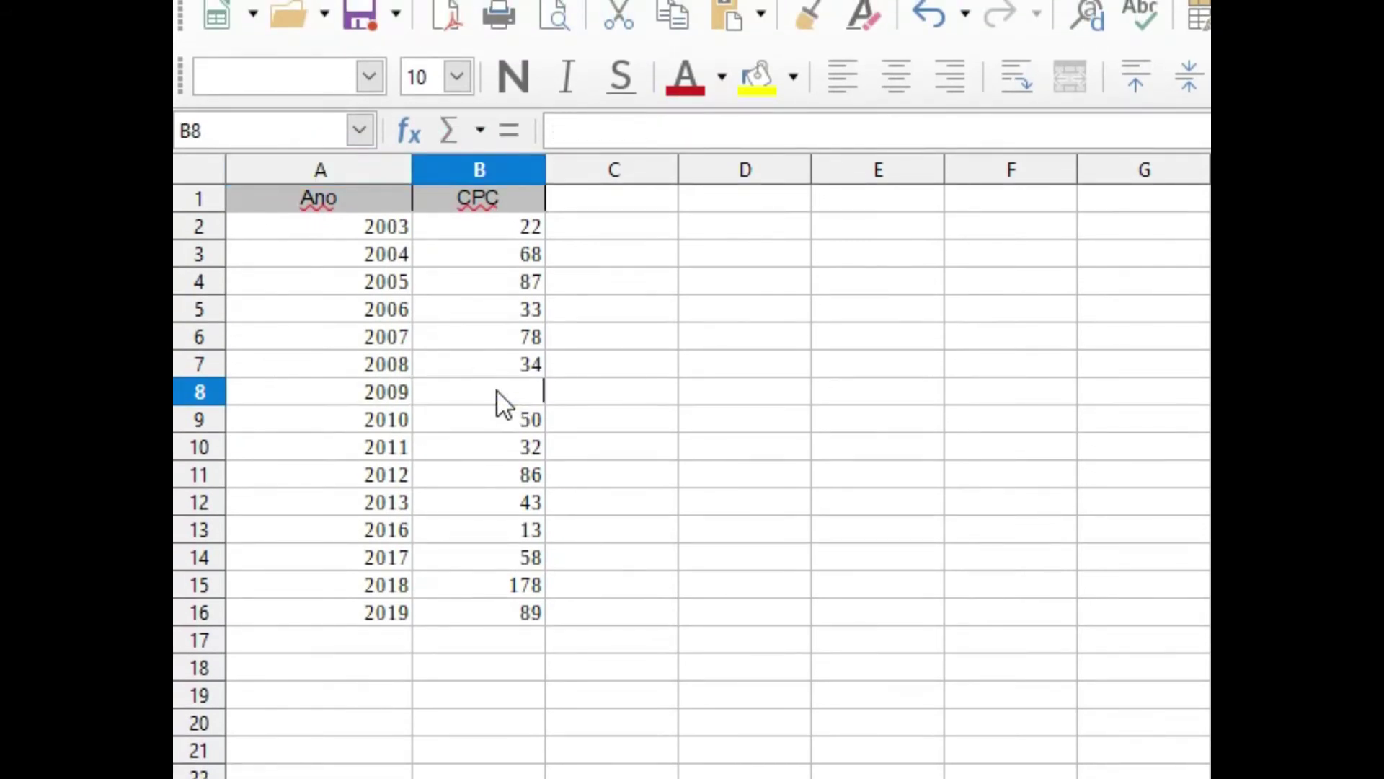
pyautogui.write('0')
pyautogui.click(486, 421)
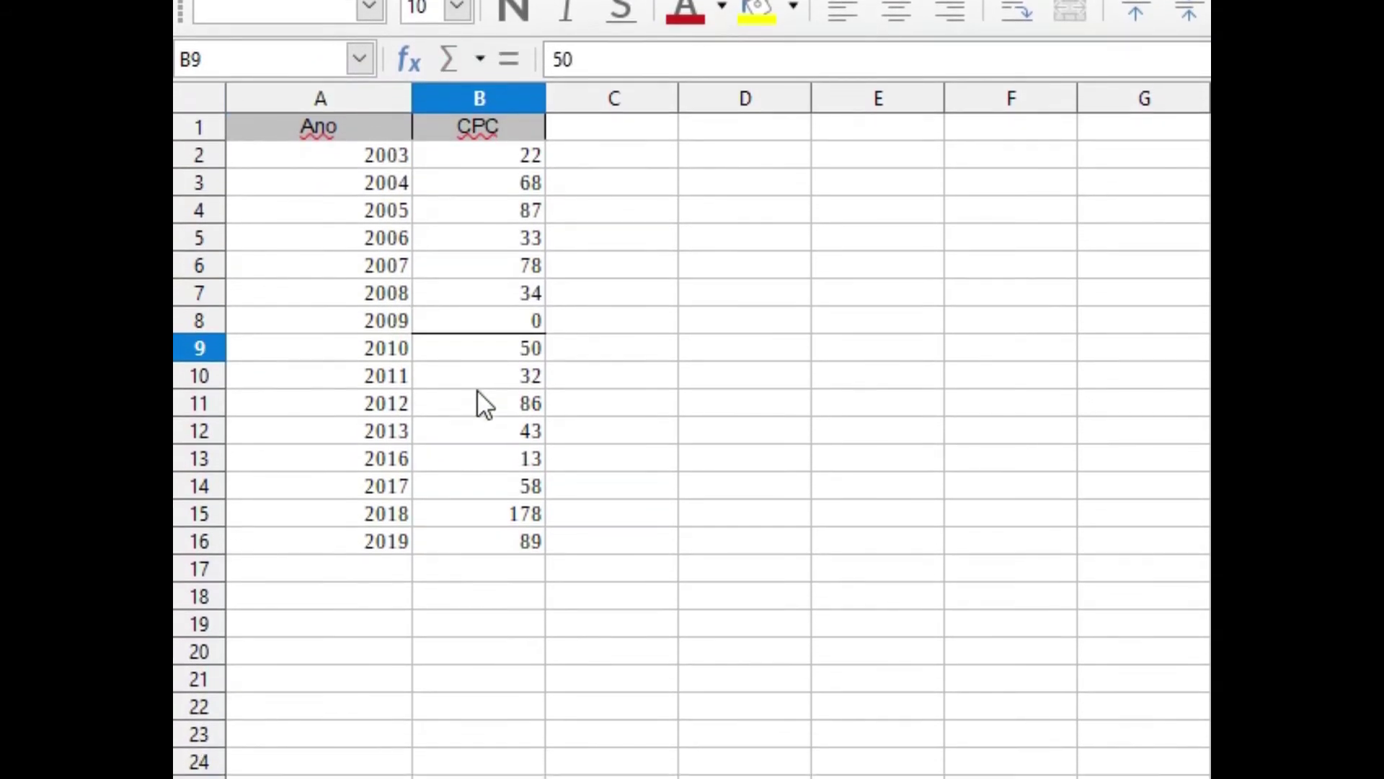
# Insert a chart from the range A1:B16 using the Linha type with the Pontos e linhas subtype
pyautogui.moveTo(318, 132); pyautogui.dragTo(344, 298)
pyautogui.moveTo(345, 400); pyautogui.dragTo(495, 627)
pyautogui.moveTo(494, 392); pyautogui.dragTo(495, 402)
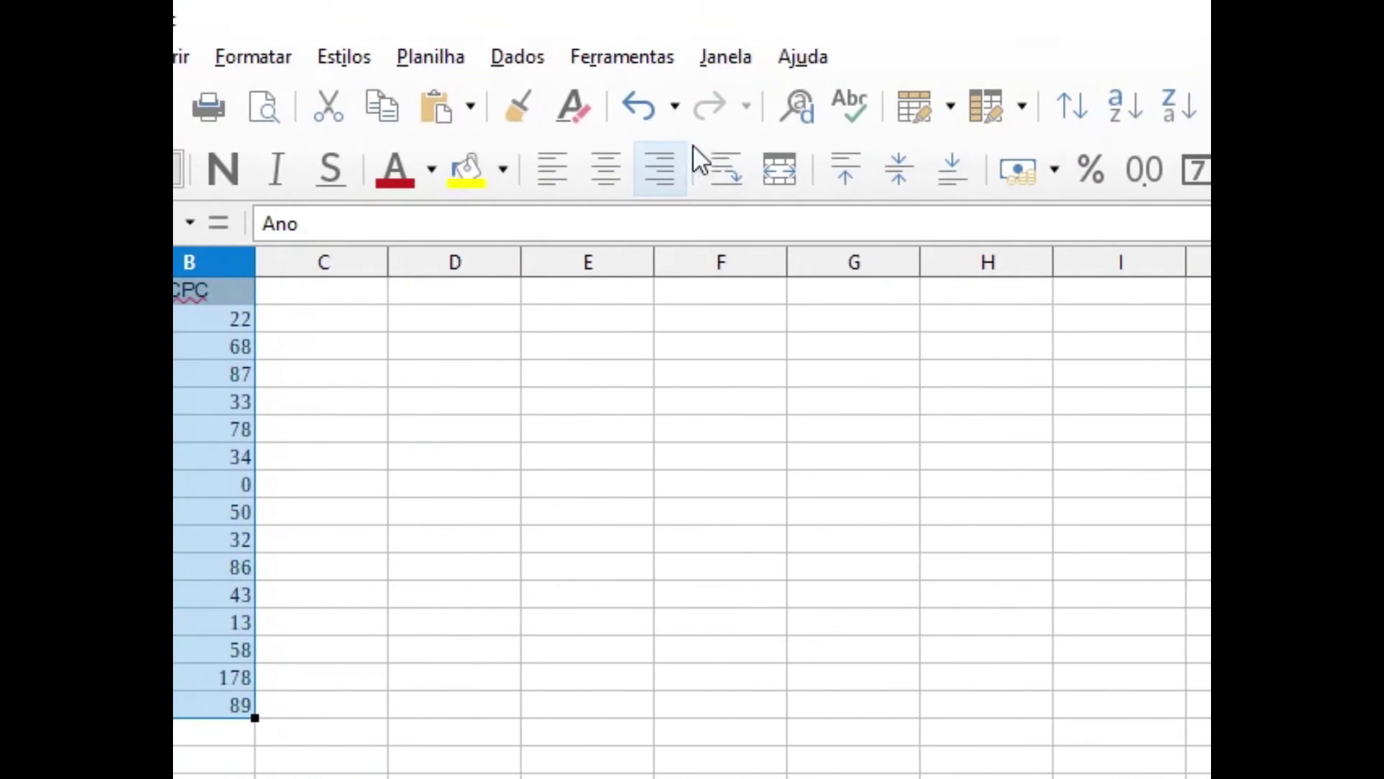
pyautogui.click(693, 104)
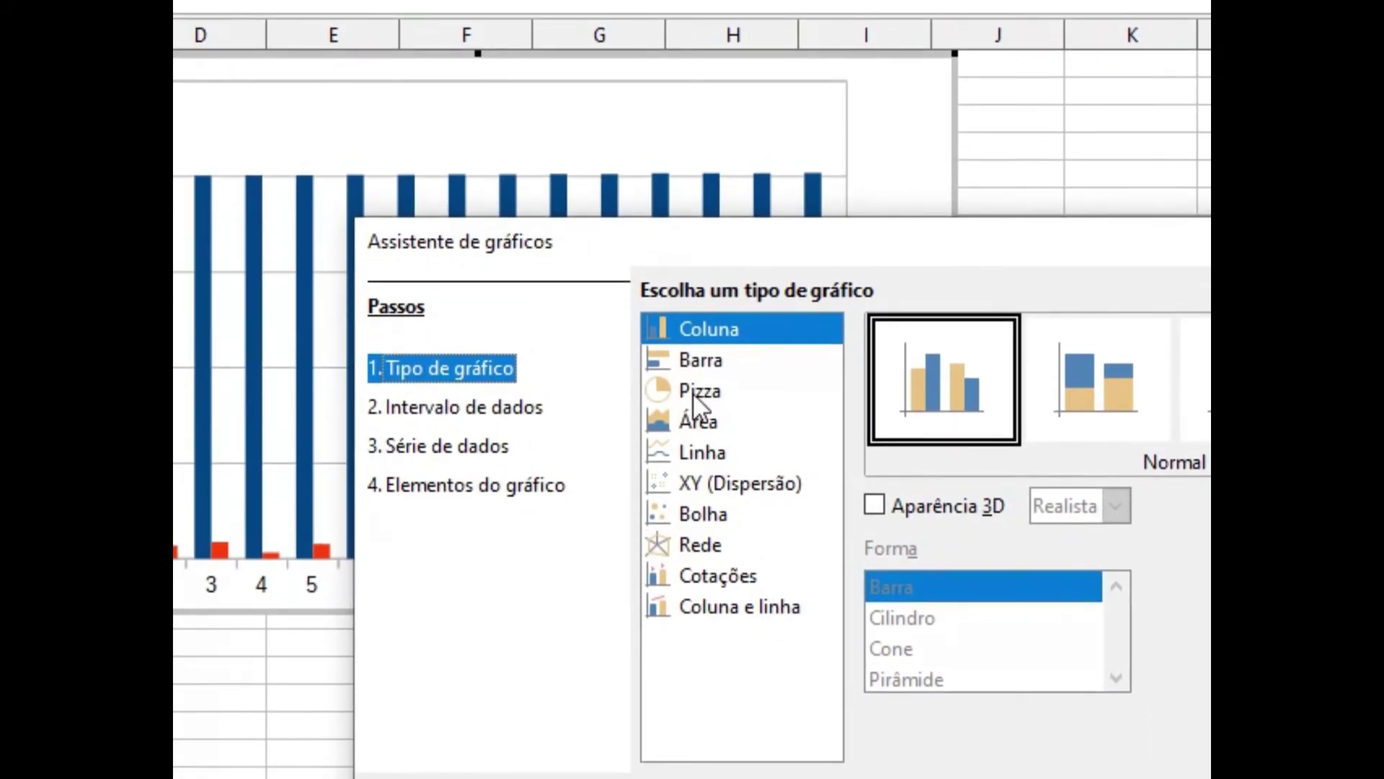
pyautogui.click(694, 453)
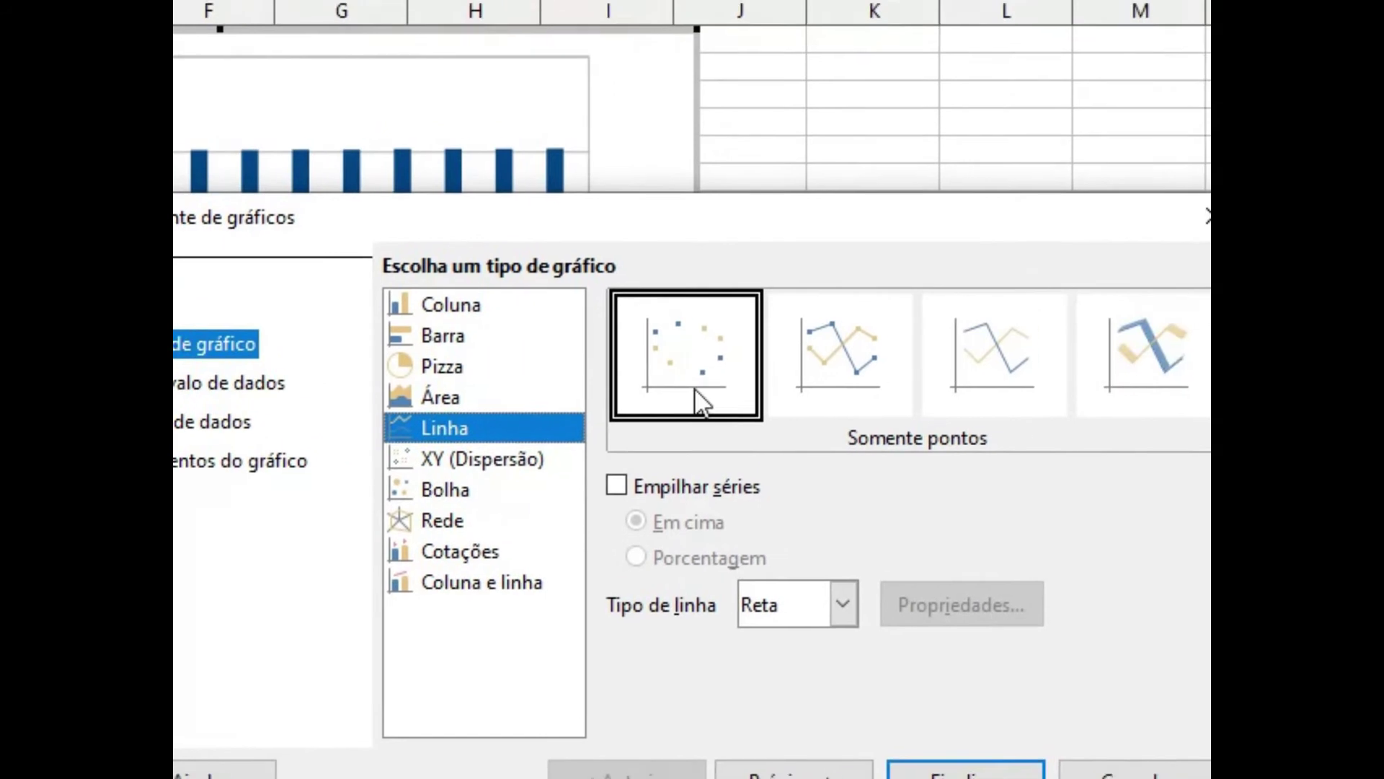
pyautogui.click(839, 357)
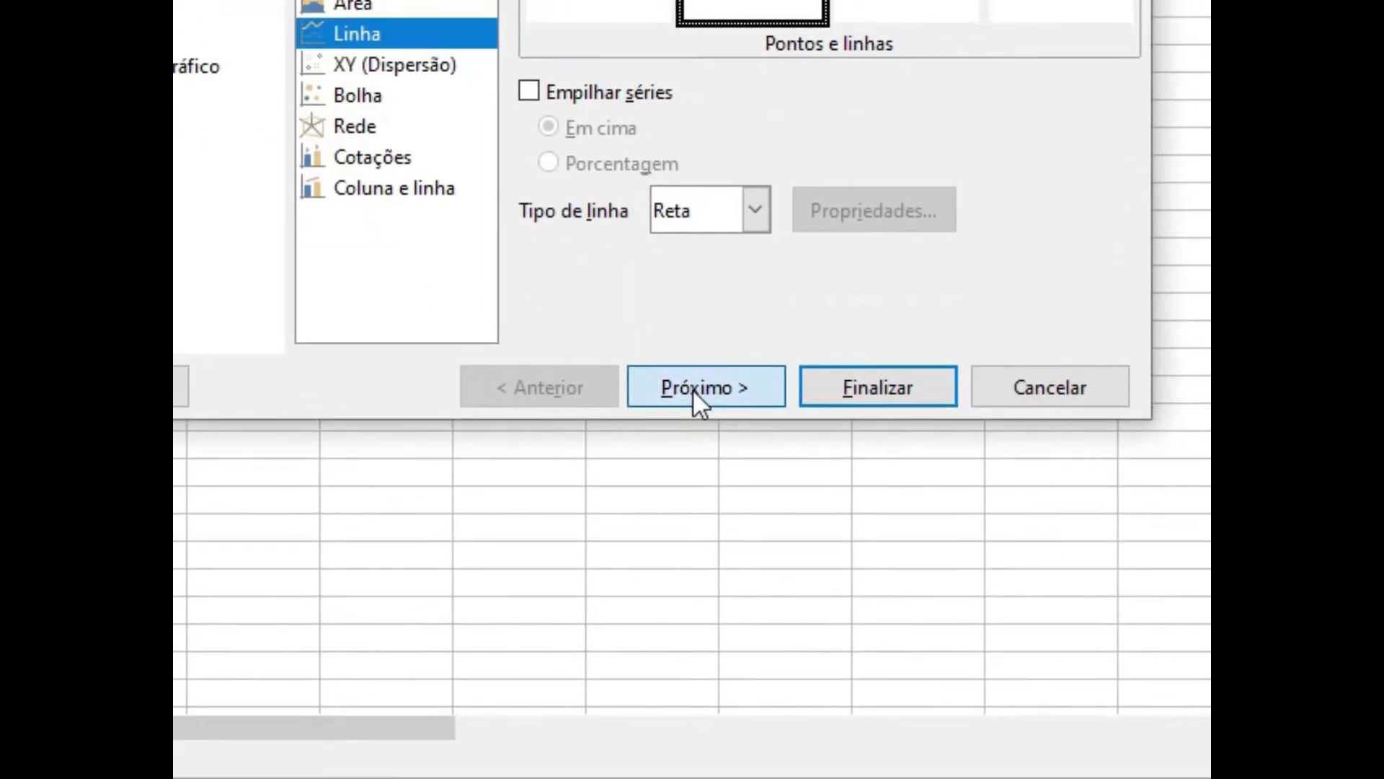
# Set the chart's data series to columns, with both the first row and the first column as labels
pyautogui.click(730, 433)
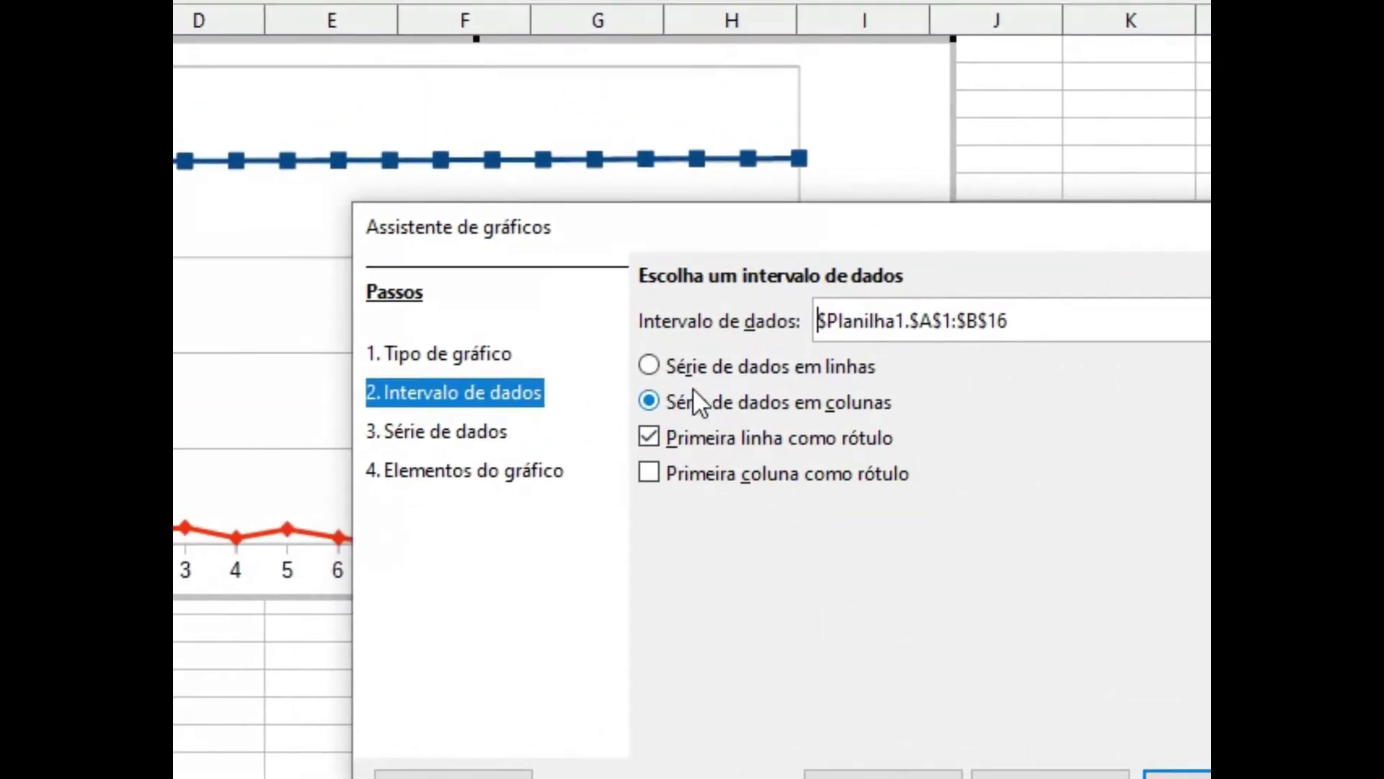
pyautogui.click(649, 367)
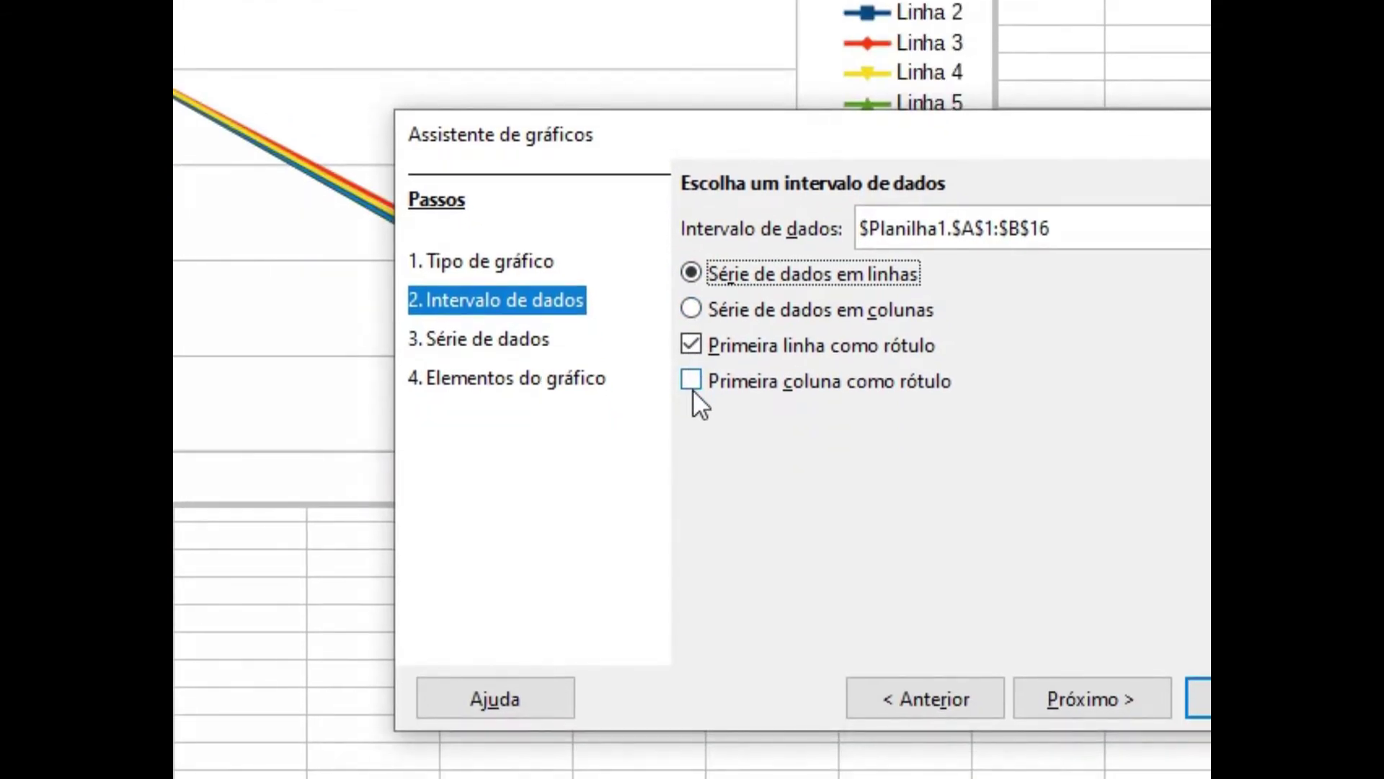
pyautogui.click(686, 386)
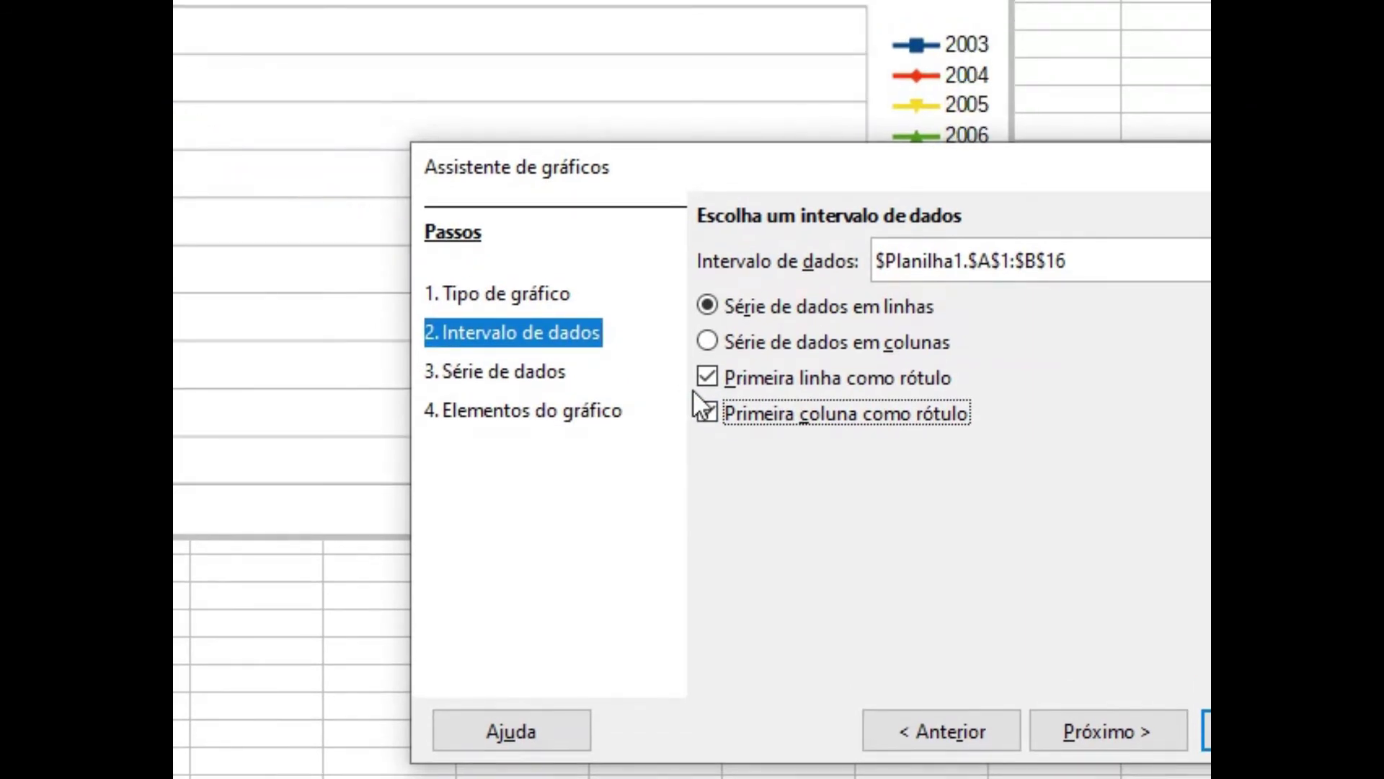
pyautogui.click(721, 341)
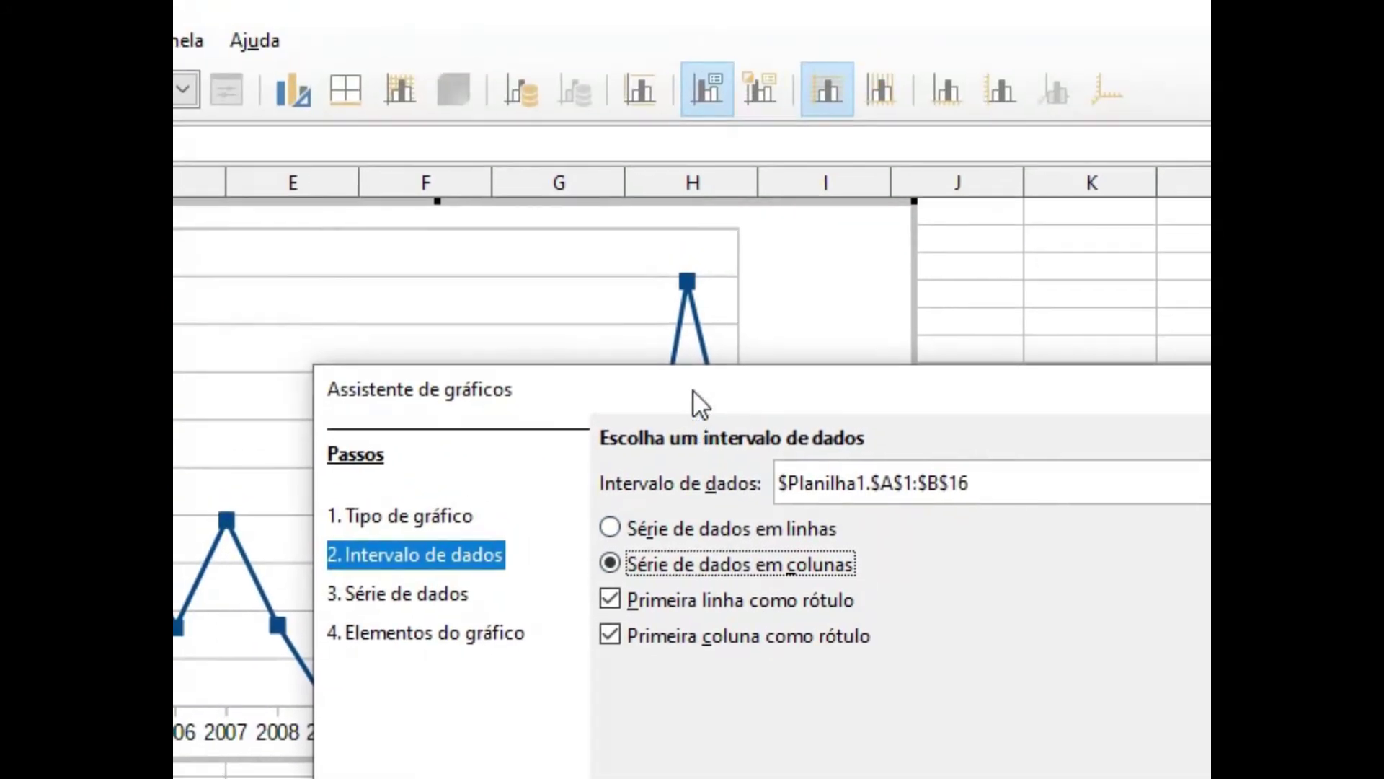
# Move the chart wizard away from the chart preview and finish creating the chart
pyautogui.moveTo(661, 137); pyautogui.dragTo(785, 164)
pyautogui.moveTo(702, 392); pyautogui.dragTo(1115, 259)
pyautogui.press('Return')
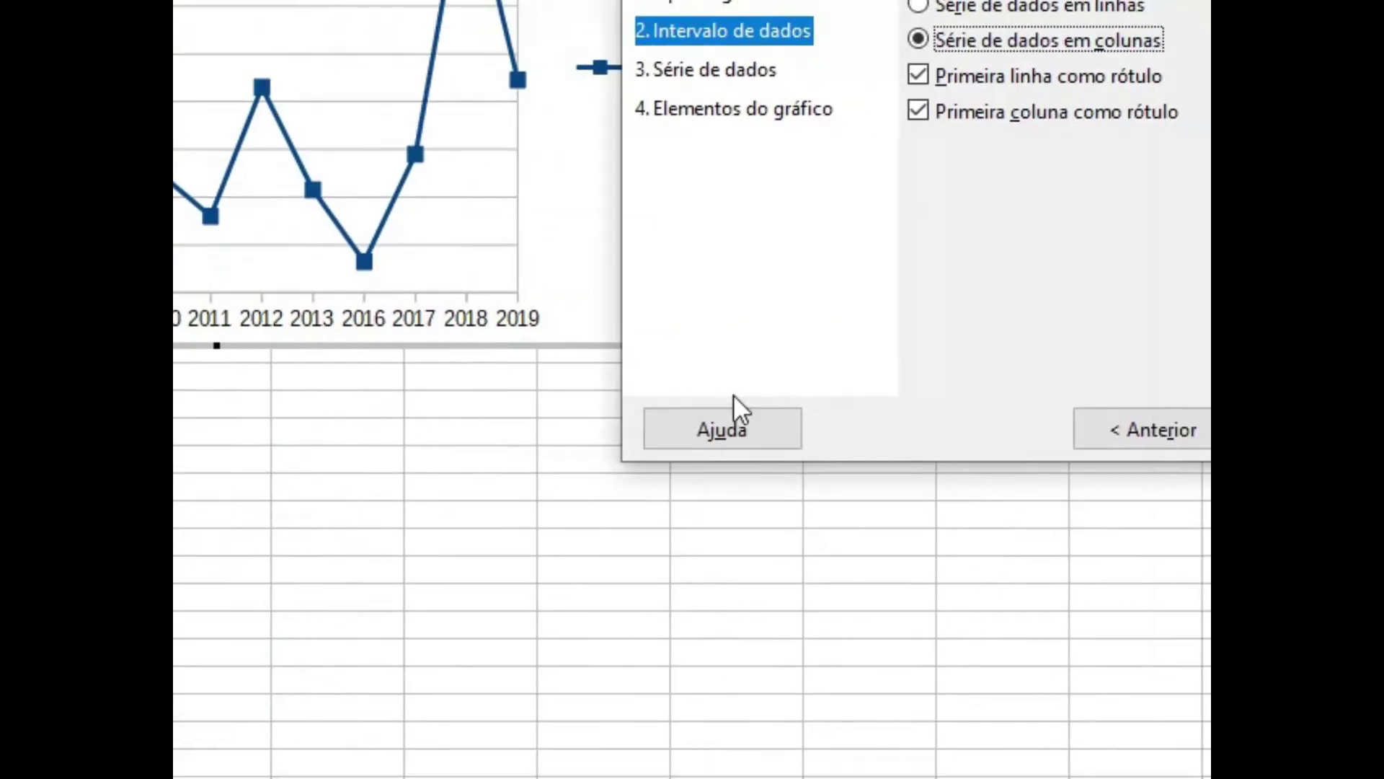
pyautogui.click(754, 389)
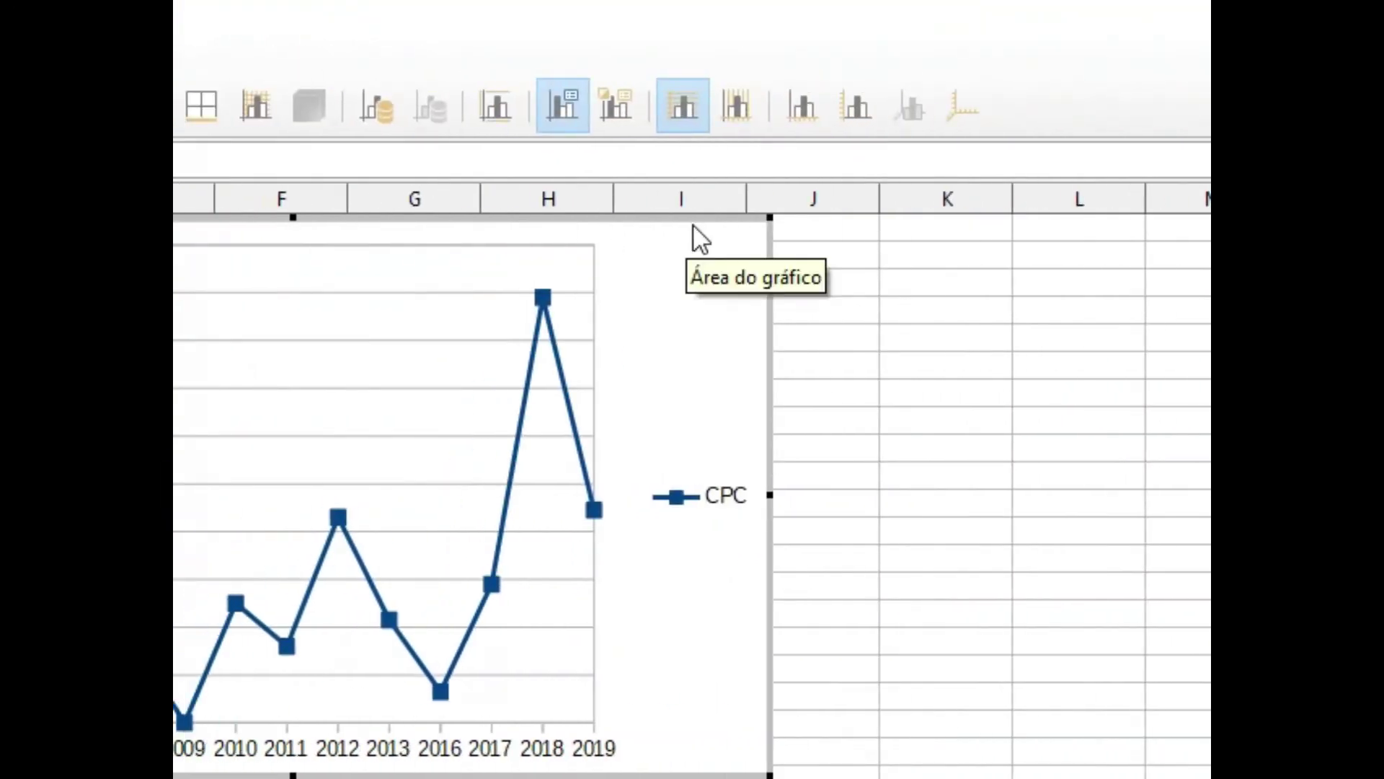
# Move the line chart down and to the right on the sheet so its right edge reaches column L
pyautogui.moveTo(692, 215); pyautogui.dragTo(996, 336)
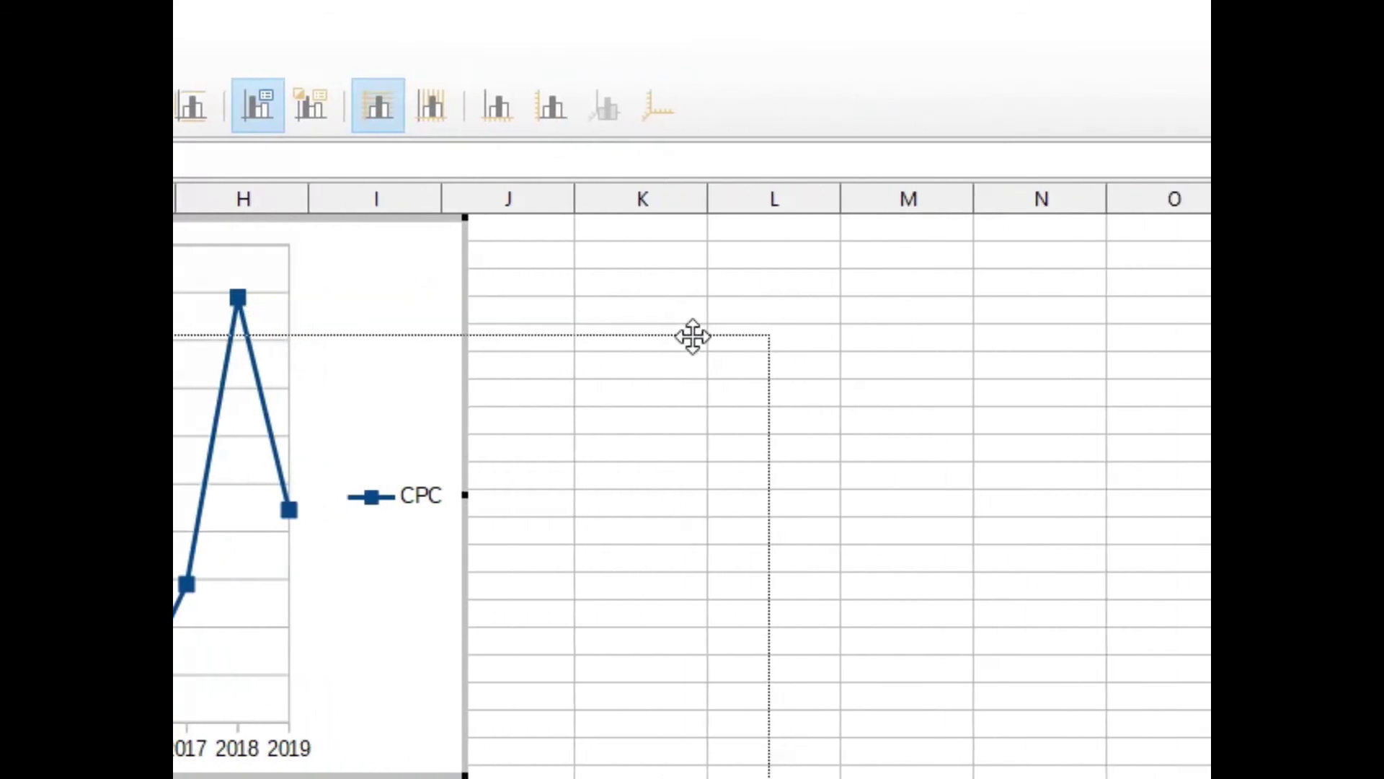
pyautogui.moveTo(692, 336); pyautogui.dragTo(758, 328)
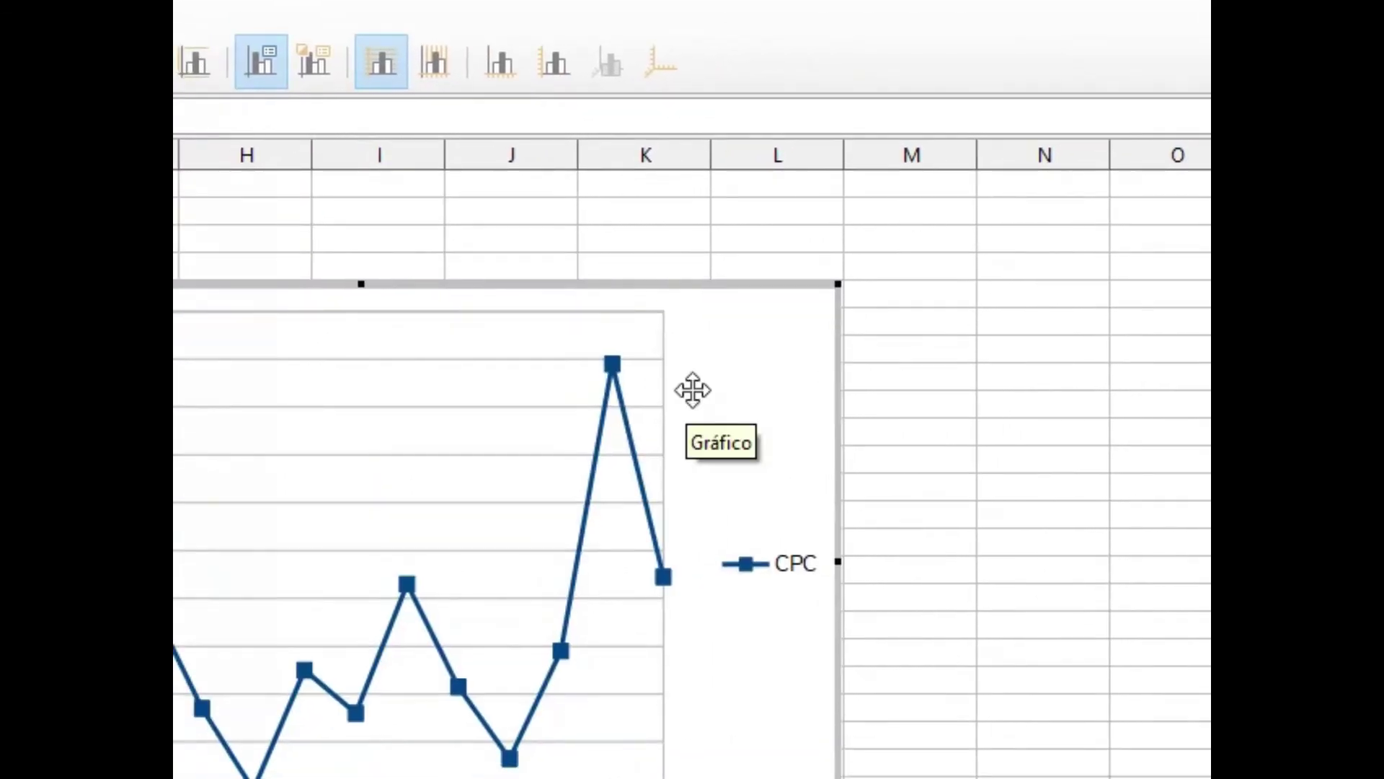
pyautogui.moveTo(693, 325); pyautogui.dragTo(691, 289)
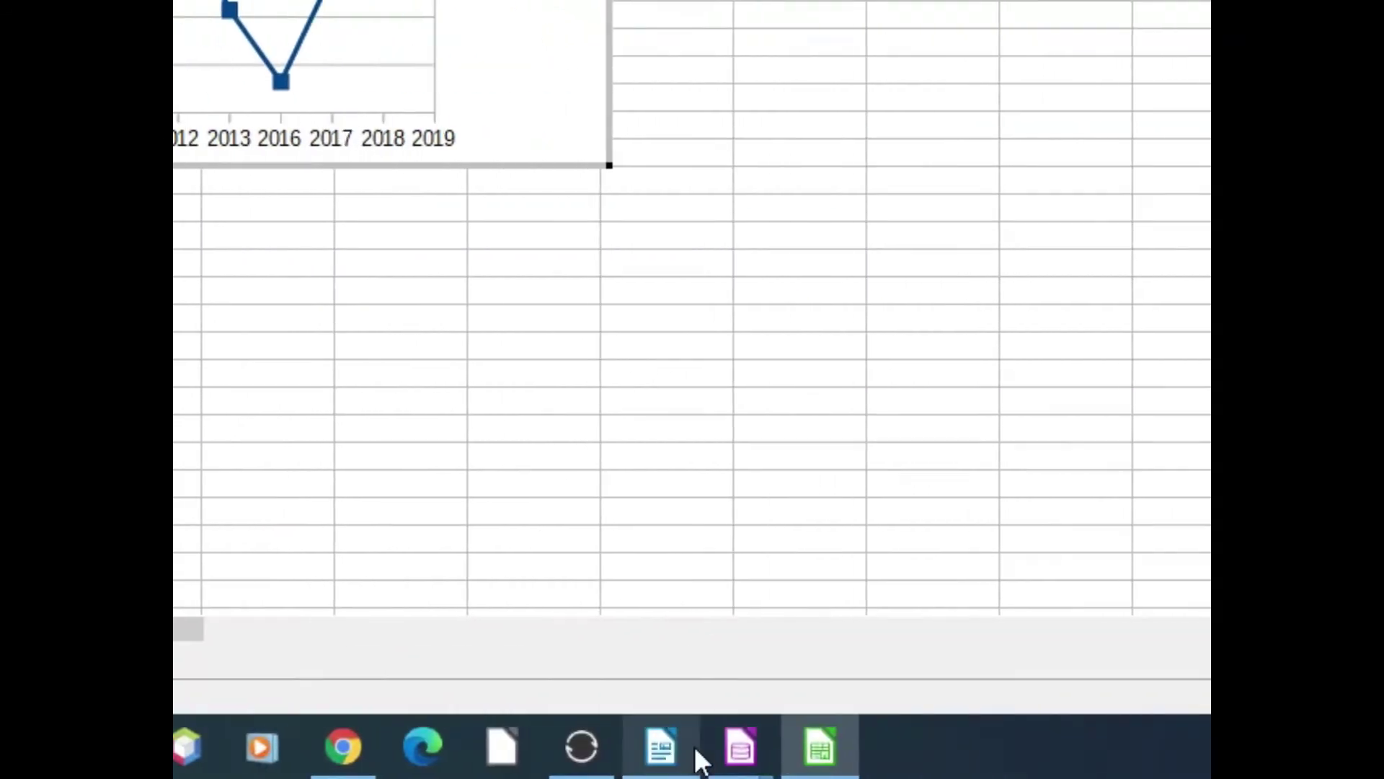
# Switch to LibreOffice Base, close the open data window, and view the results of the Agr-Ano-pc query
pyautogui.moveTo(695, 753)
pyautogui.click(585, 652)
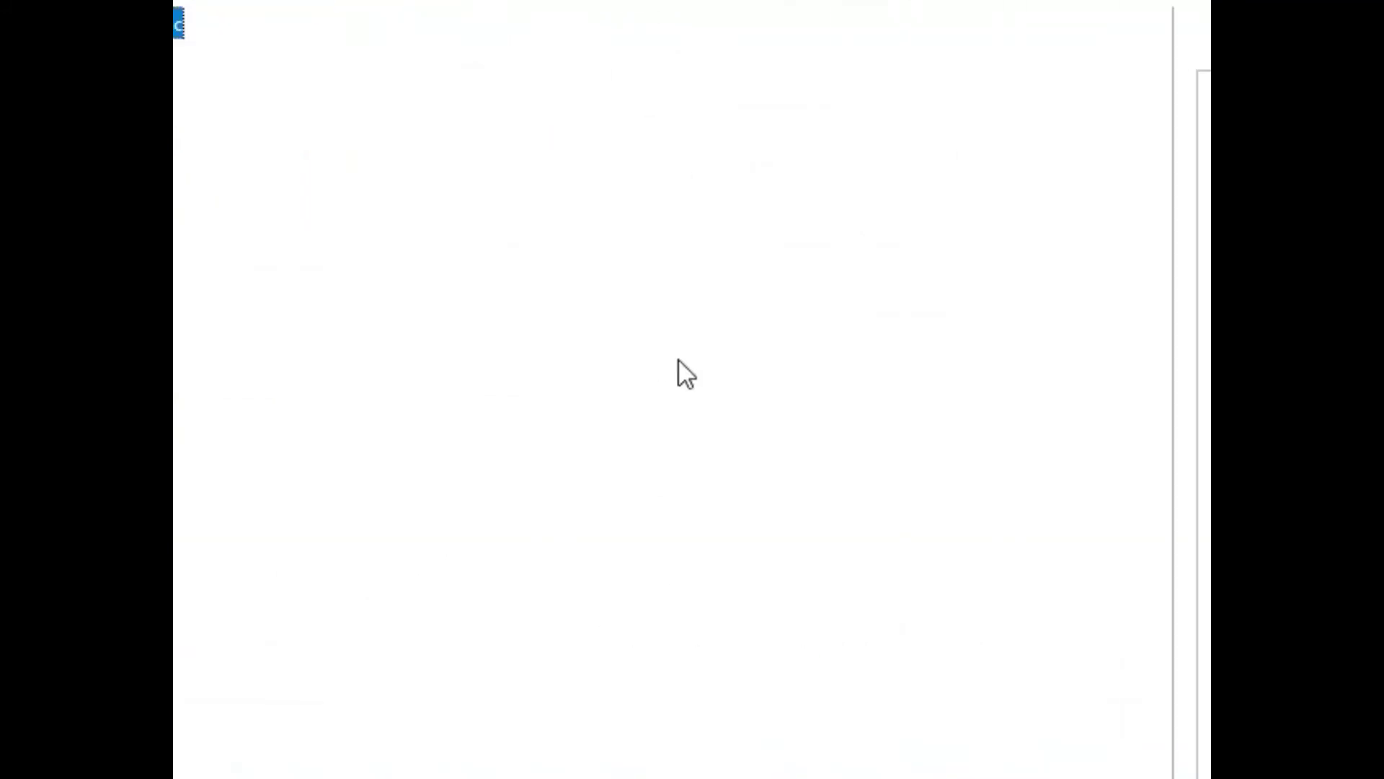
pyautogui.moveTo(724, 756)
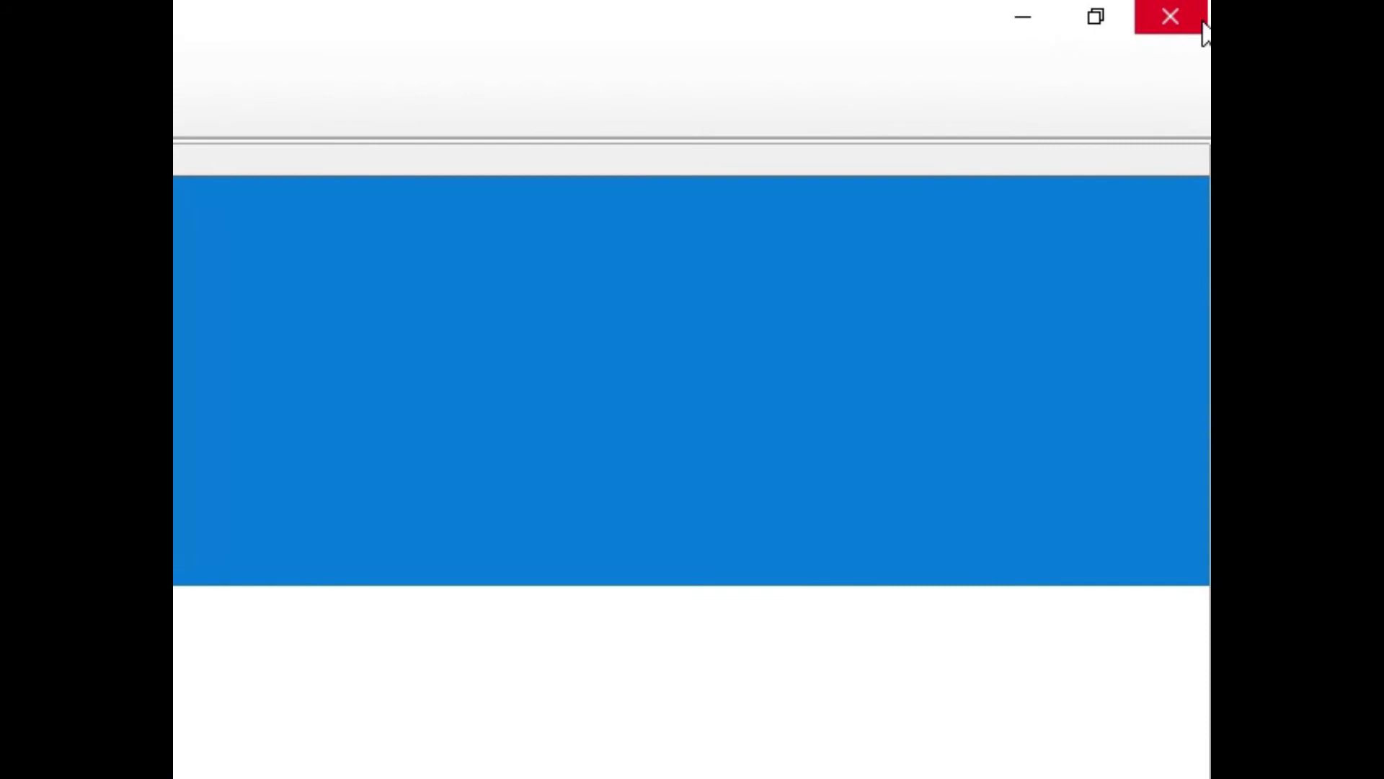
pyautogui.click(1190, 18)
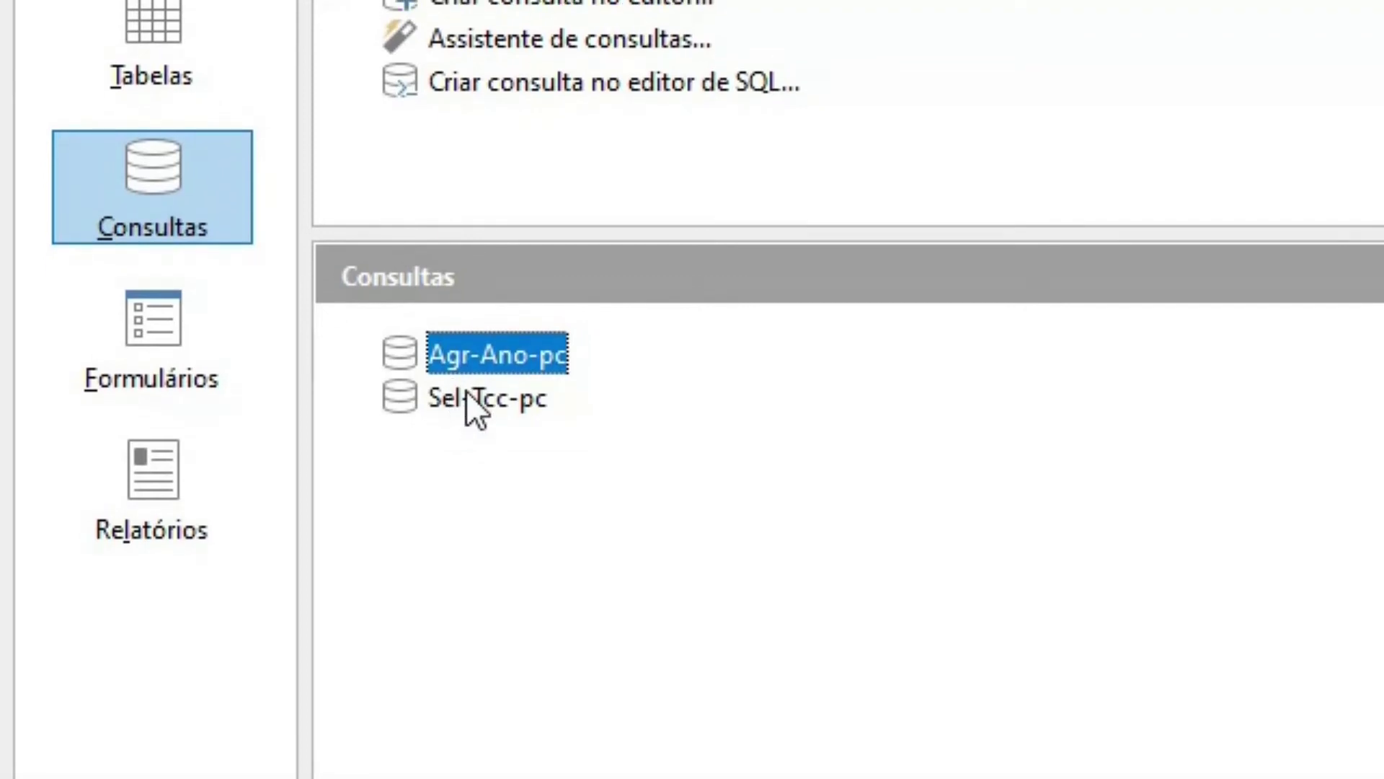
pyautogui.doubleClick(501, 350)
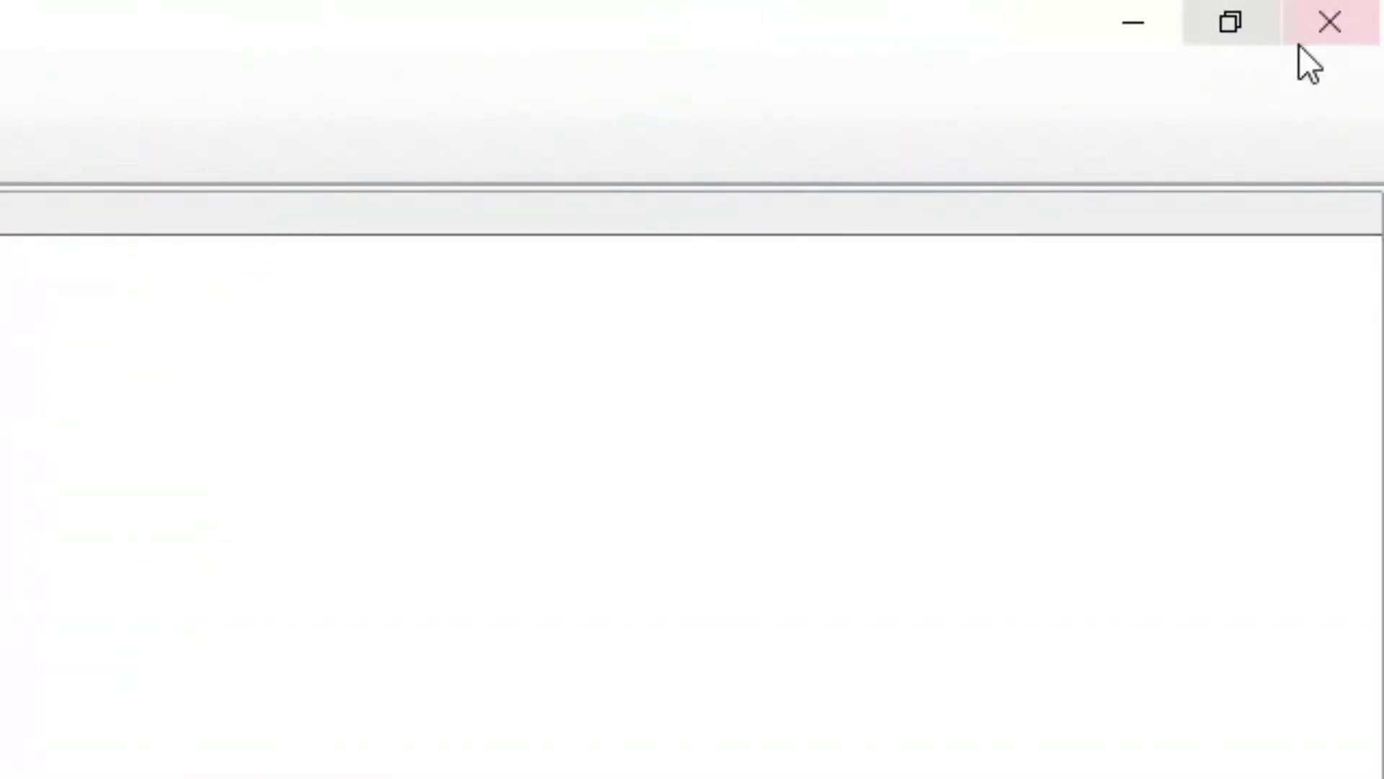
pyautogui.click(1326, 31)
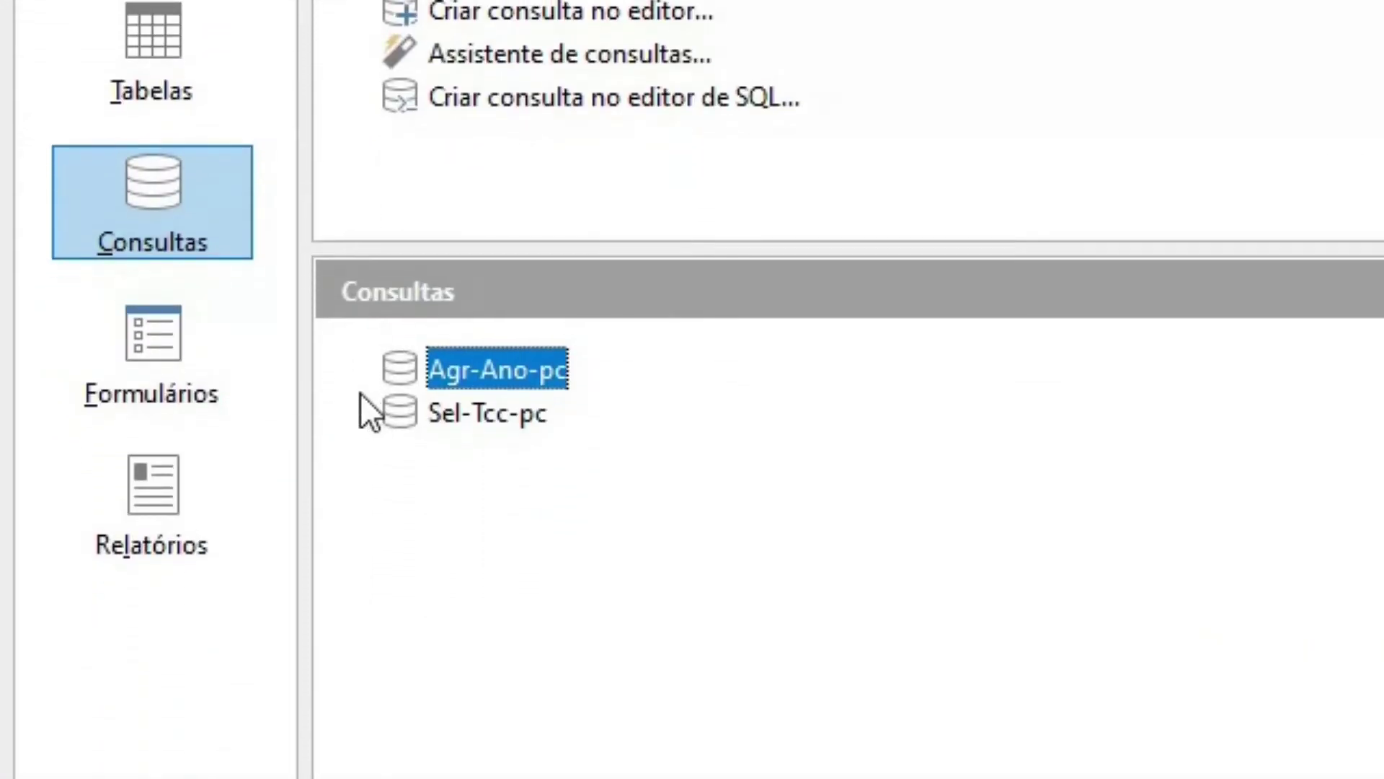
# View the Sel-Tcc-pc query's data with the PalavraChave column widened to read the keywords, and close it
pyautogui.doubleClick(475, 414)
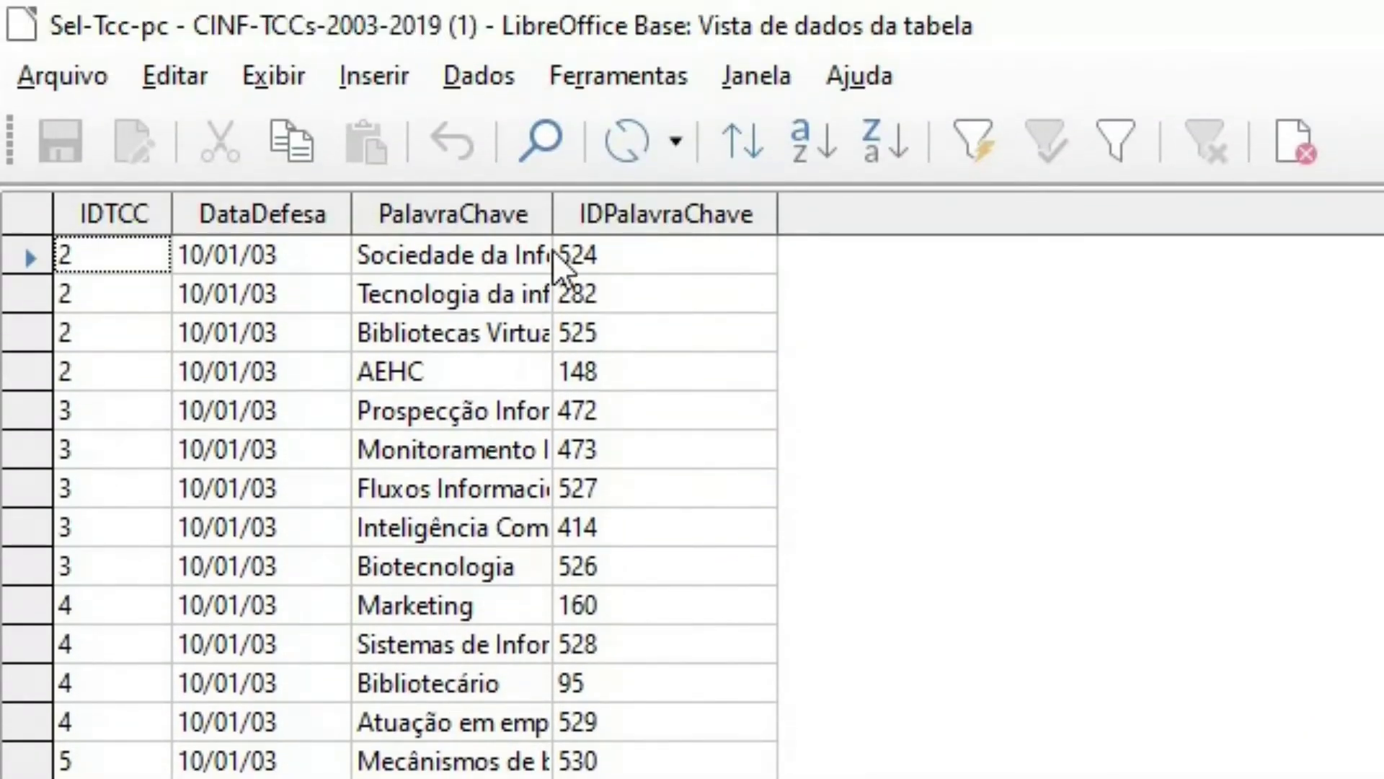
pyautogui.moveTo(555, 214); pyautogui.dragTo(659, 204)
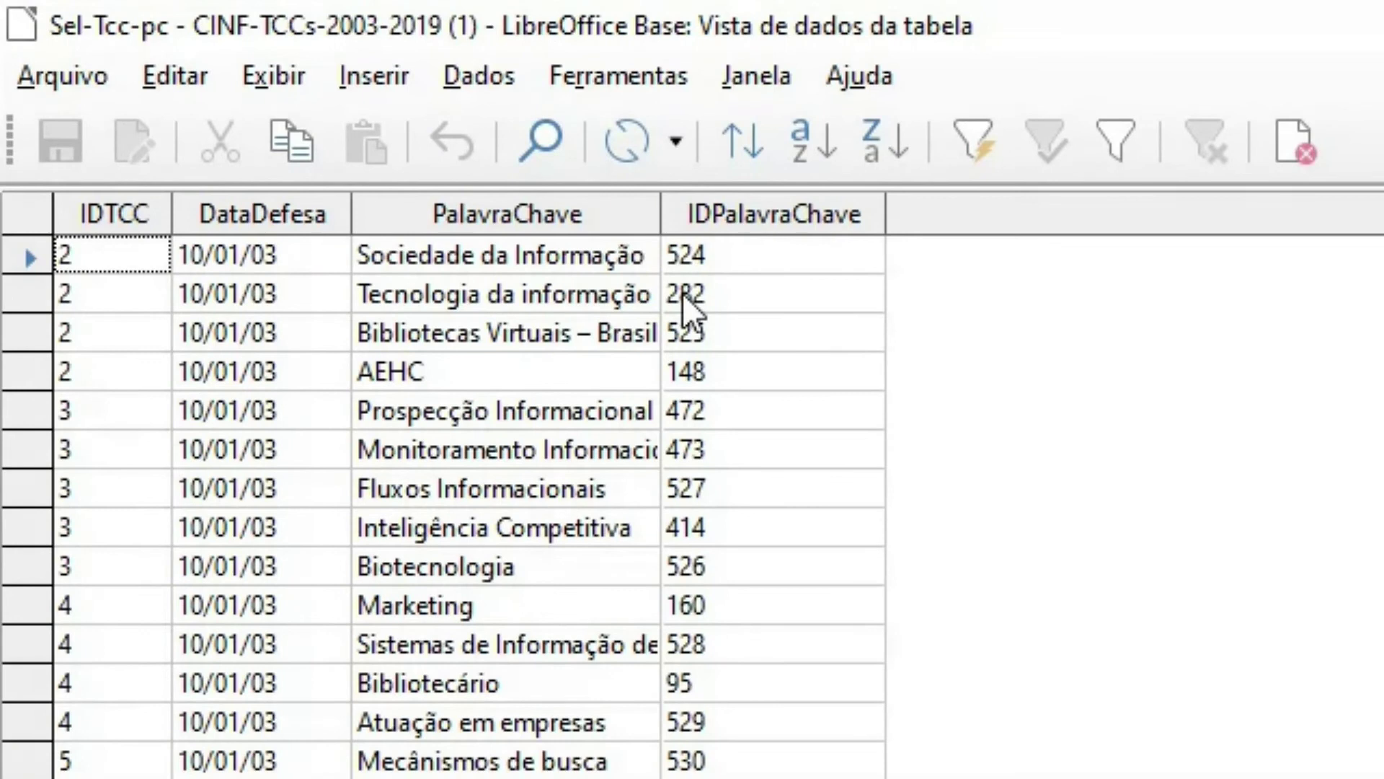
pyautogui.click(1354, 30)
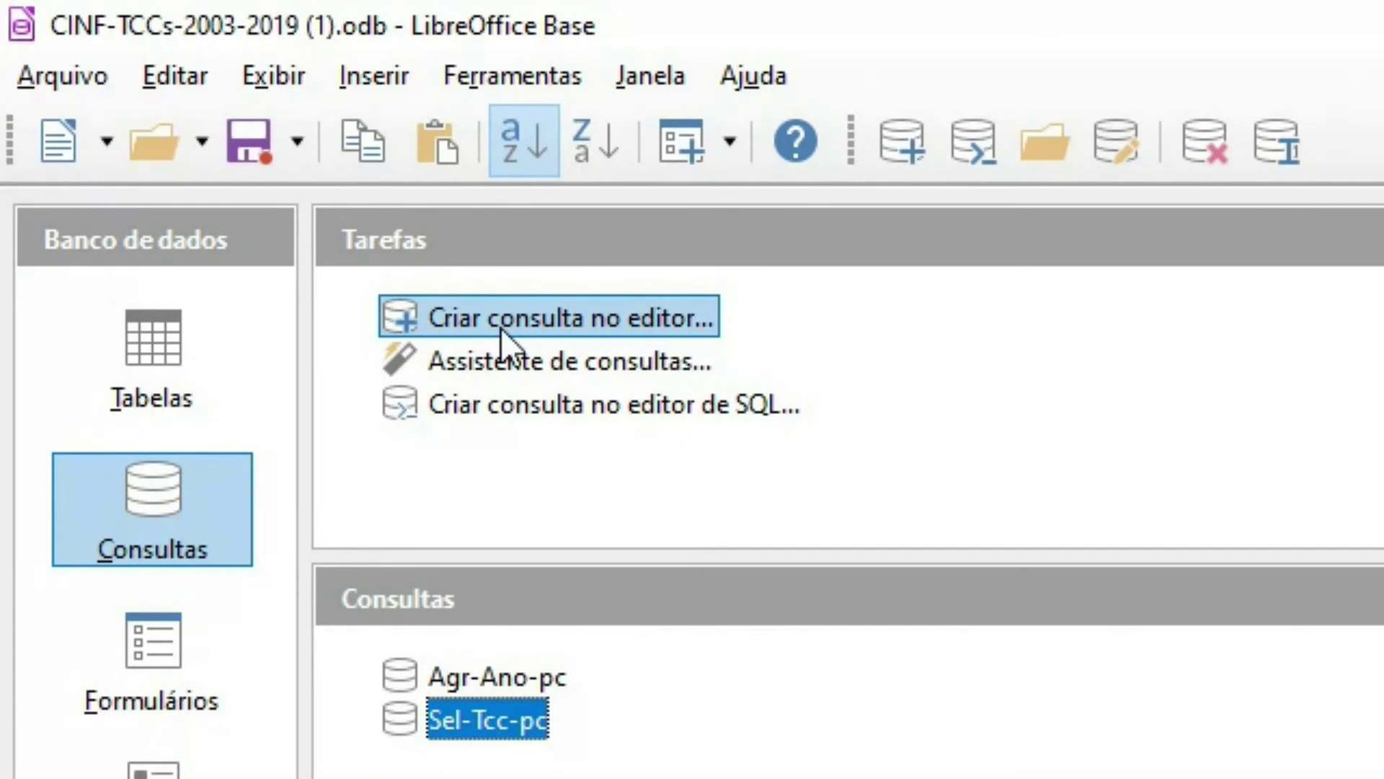
# Create a new query in the query editor with the Sel-Tcc-pc query as its source
pyautogui.click(501, 330)
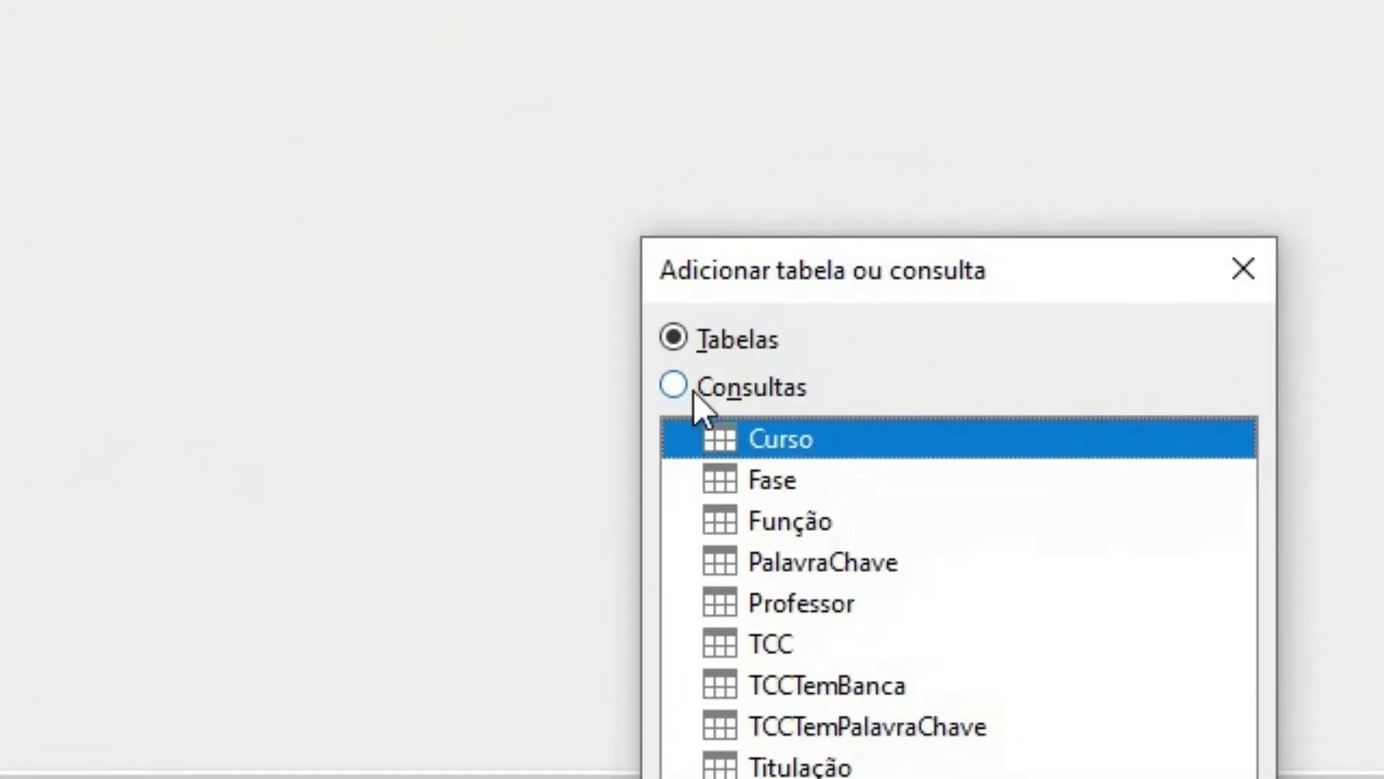
pyautogui.click(693, 390)
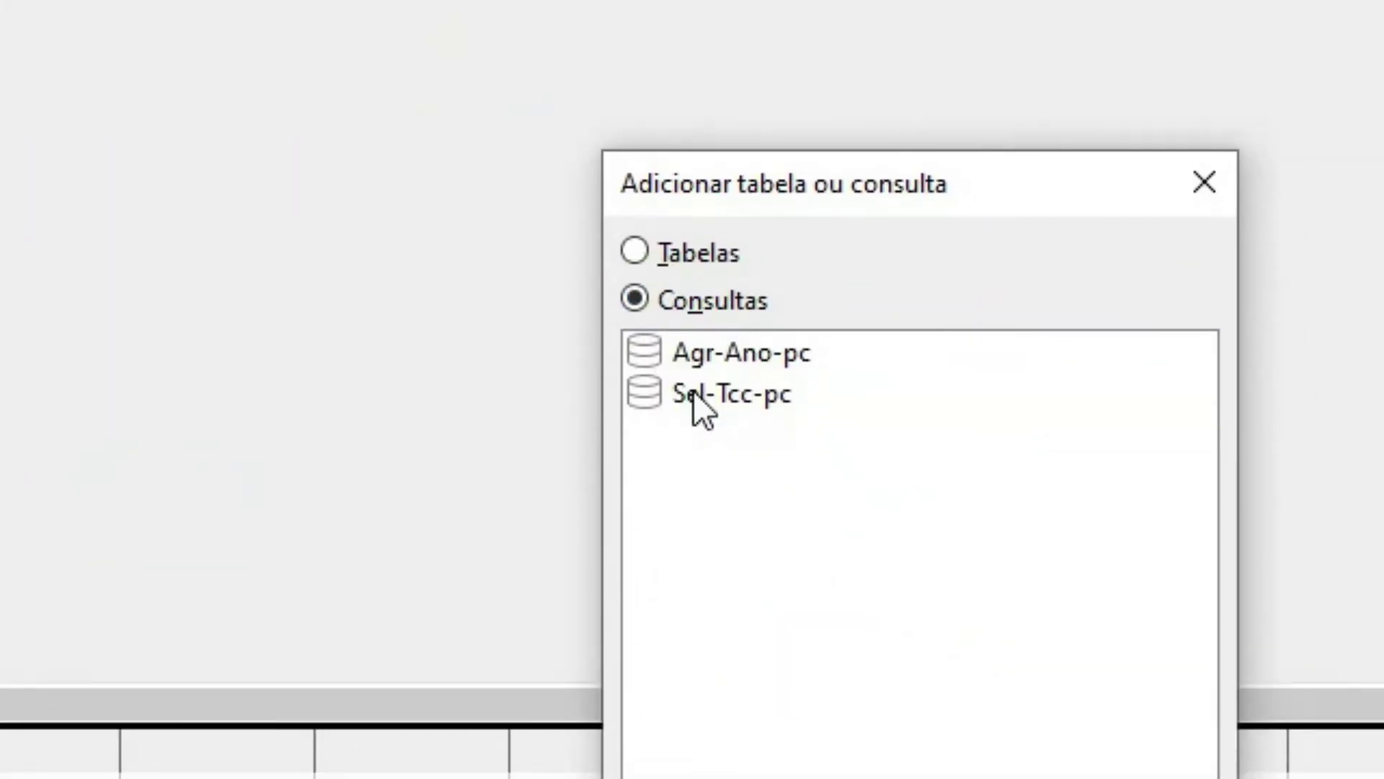
pyautogui.click(693, 391)
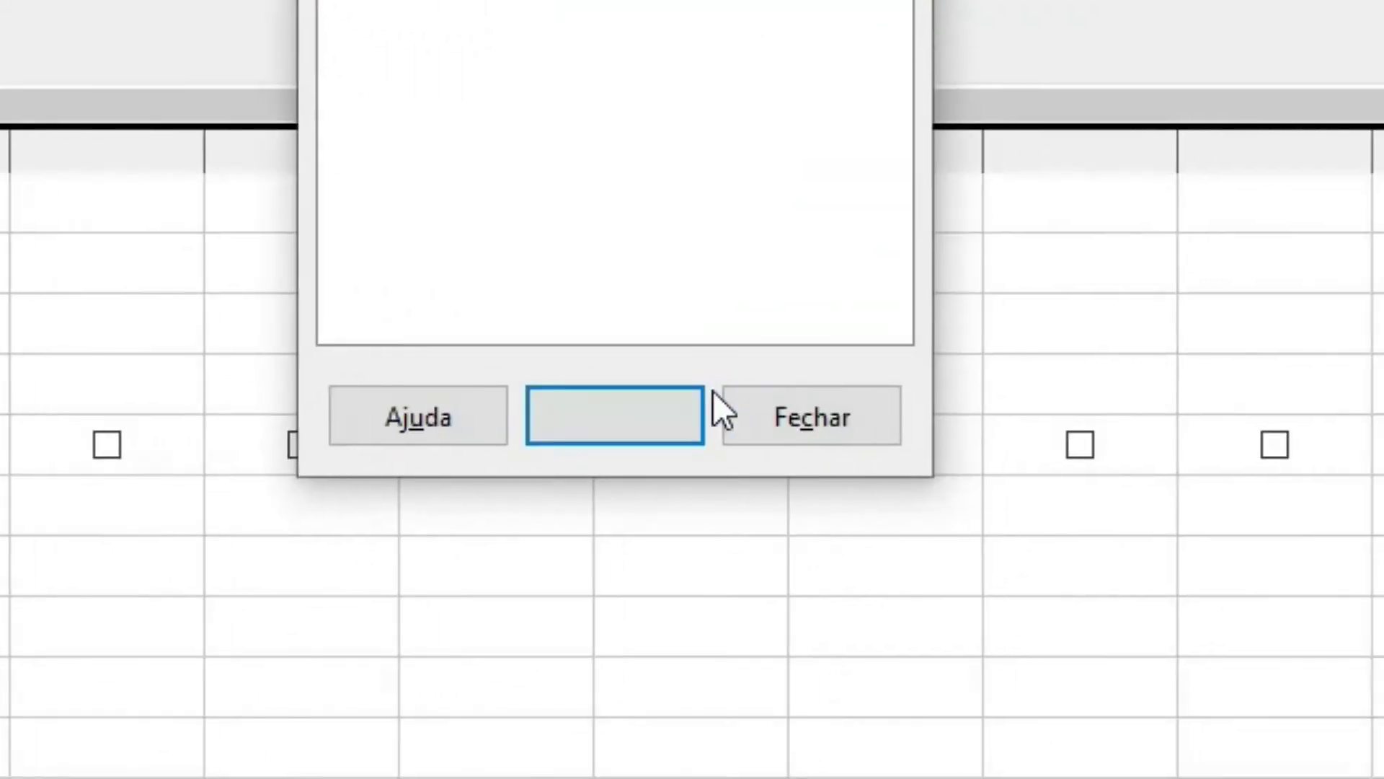
pyautogui.click(811, 417)
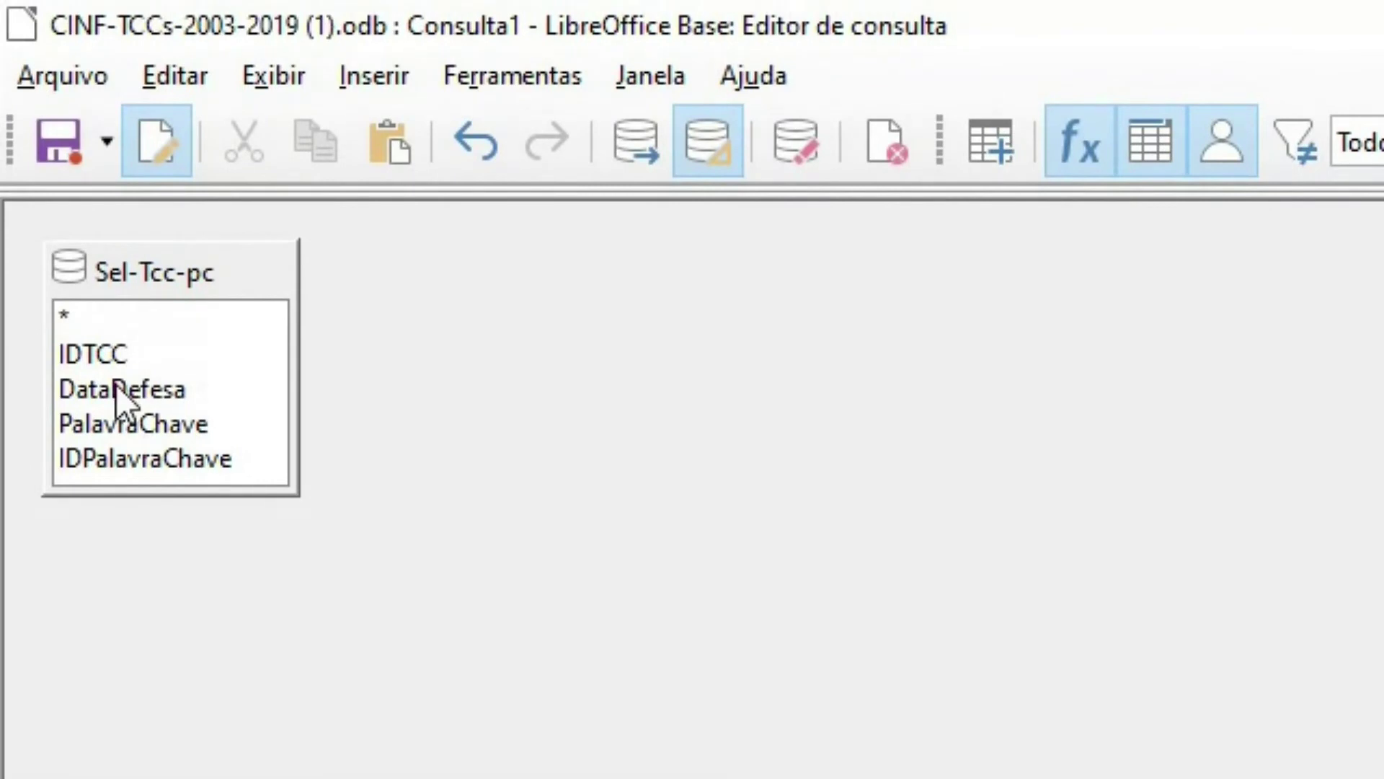
# Add the fields DataDefesa, IDTCC and IDPalavraChave to the new query and run it
pyautogui.click(115, 389)
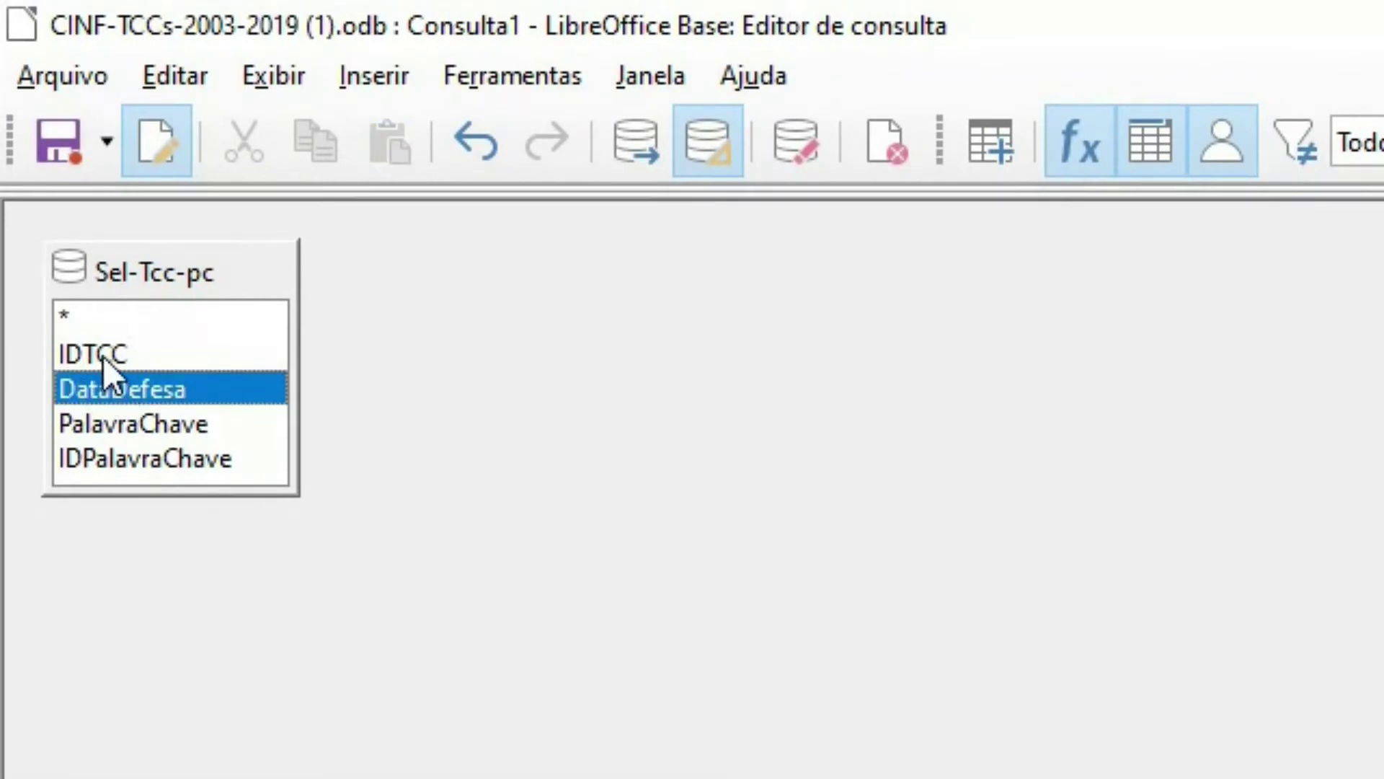
pyautogui.click(106, 356)
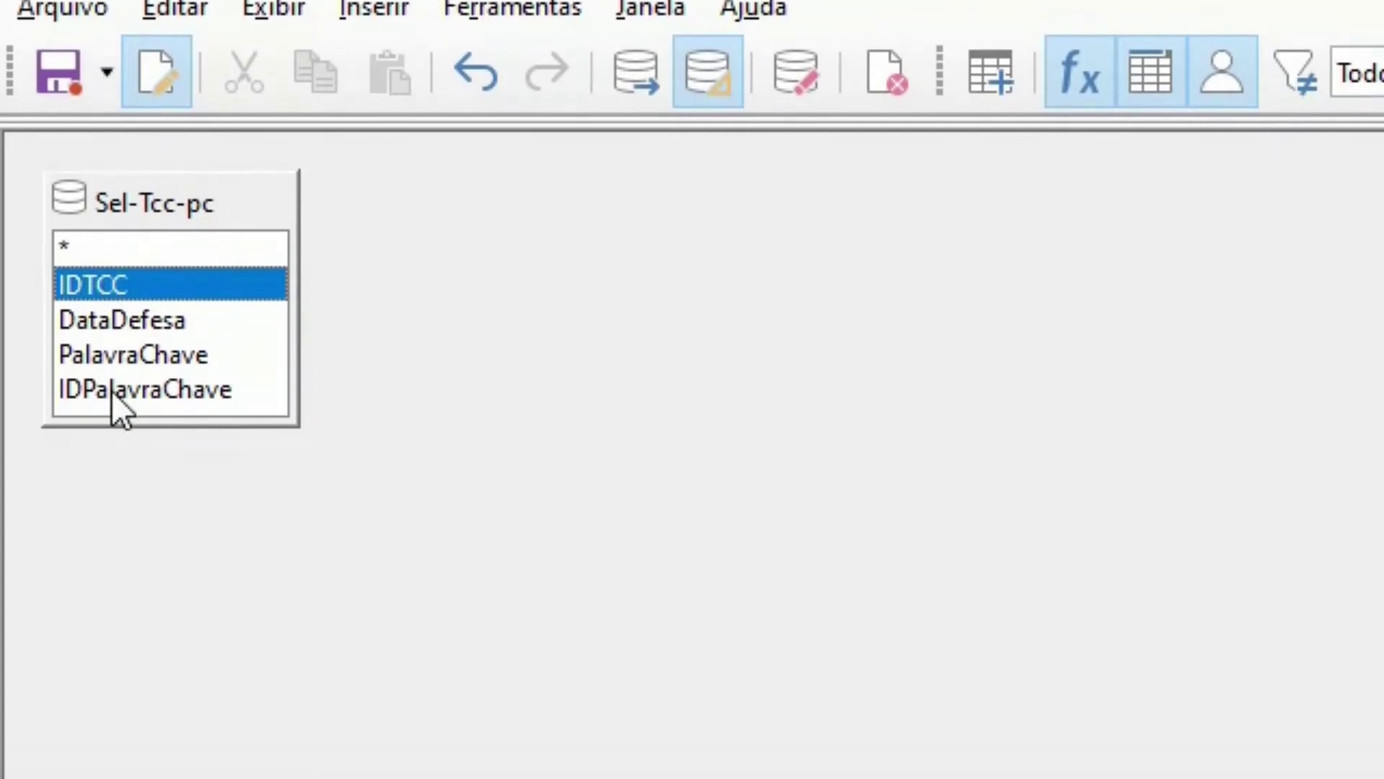
pyautogui.click(111, 389)
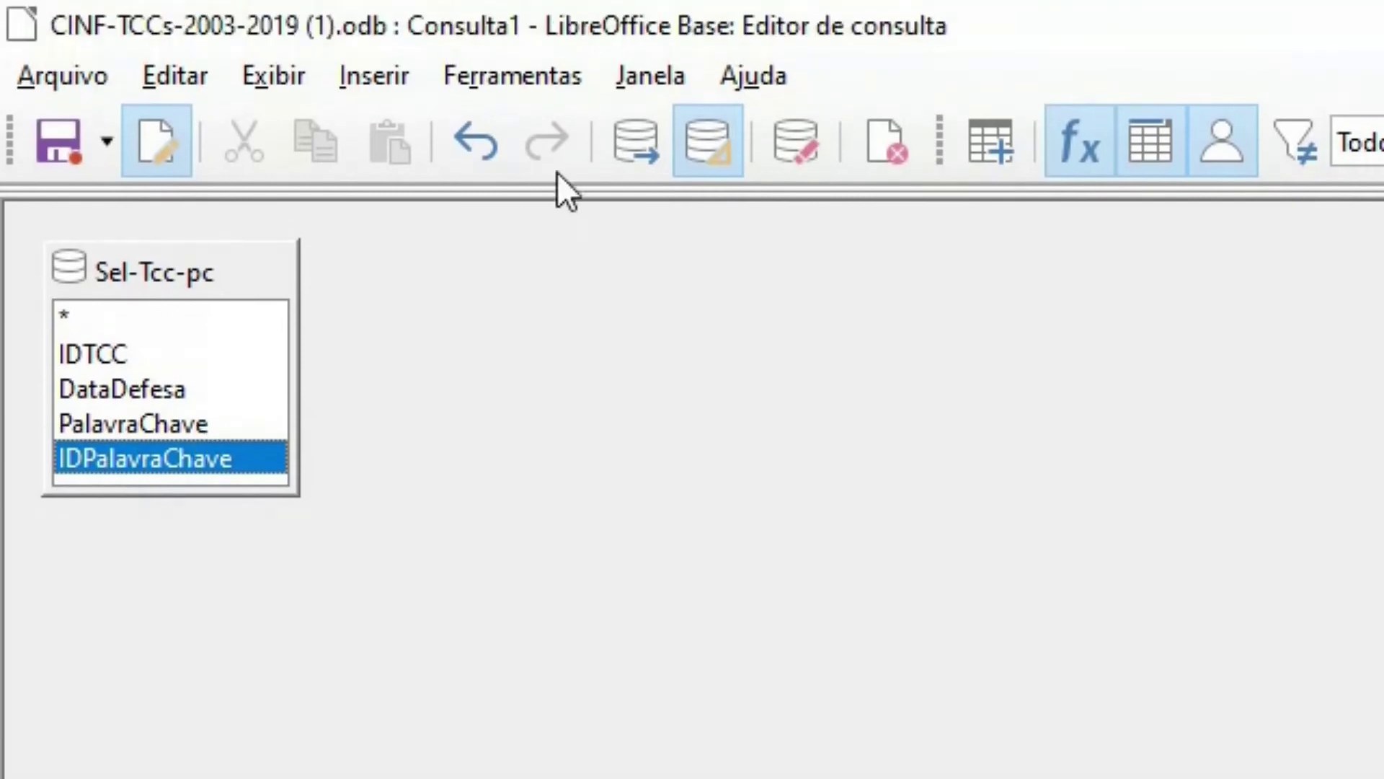
pyautogui.click(626, 149)
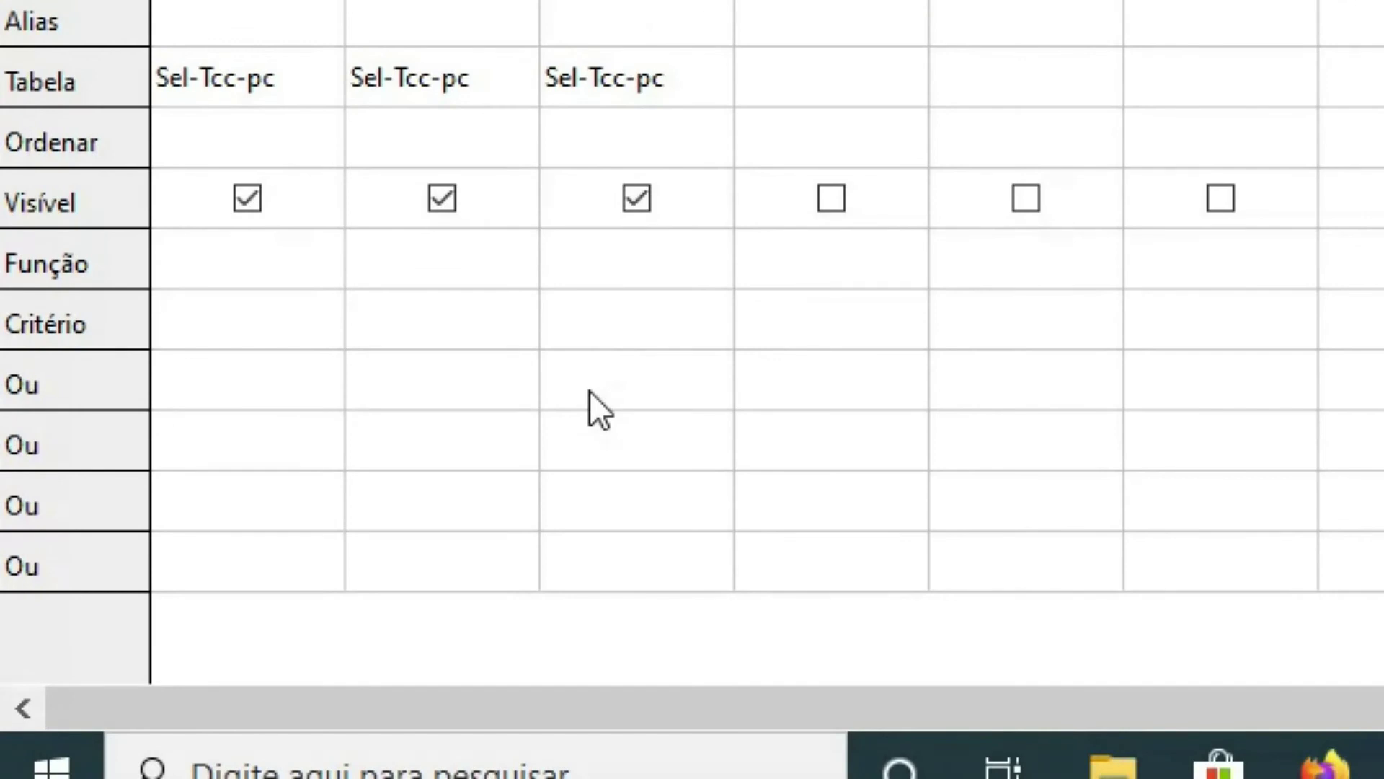
# Set the criterion of the IDPalavraChave field to 282 and rerun the query
pyautogui.click(591, 324)
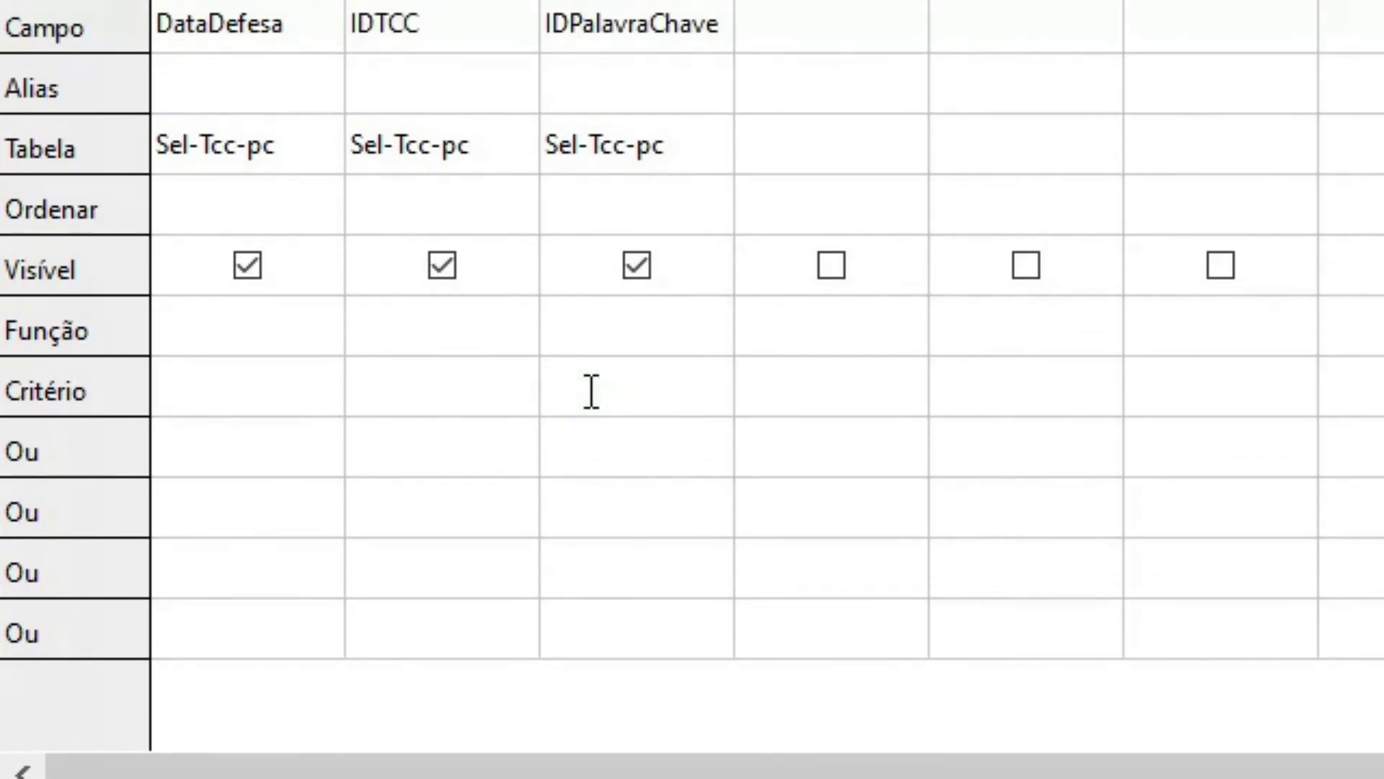
pyautogui.write('282')
pyautogui.press('Return')
pyautogui.press('F5')
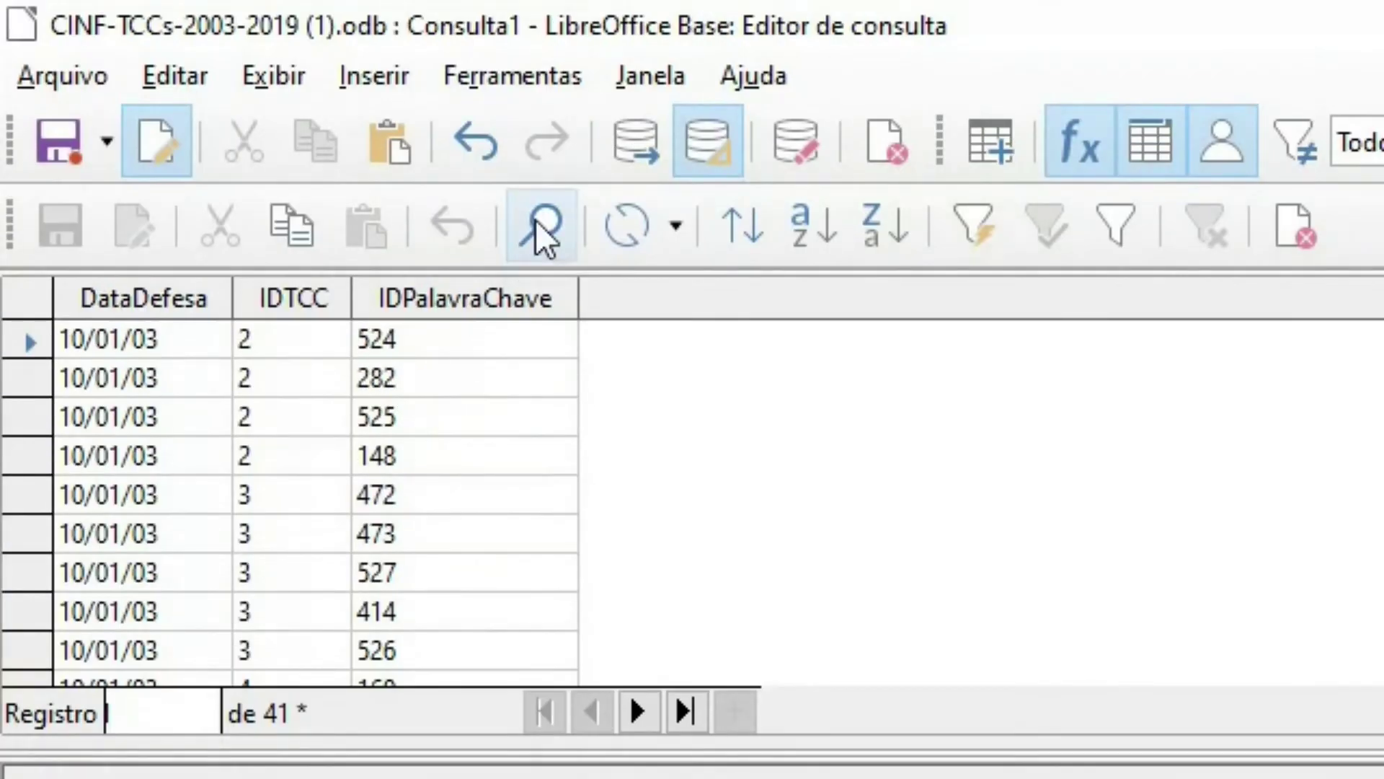
pyautogui.click(638, 137)
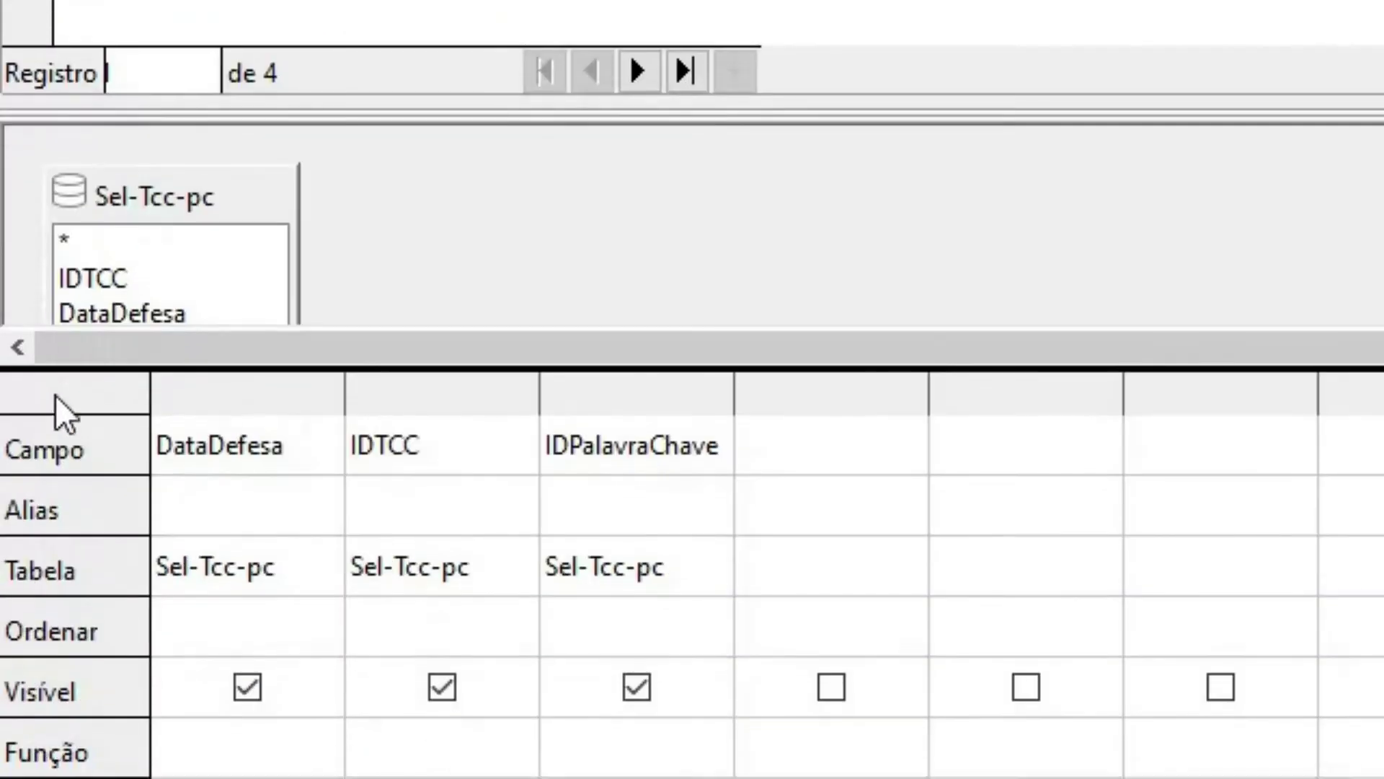
# Widen the DataDefesa column in the design grid and change its field to the expression extrac(year from DataDefesa)
pyautogui.moveTo(343, 390); pyautogui.dragTo(670, 389)
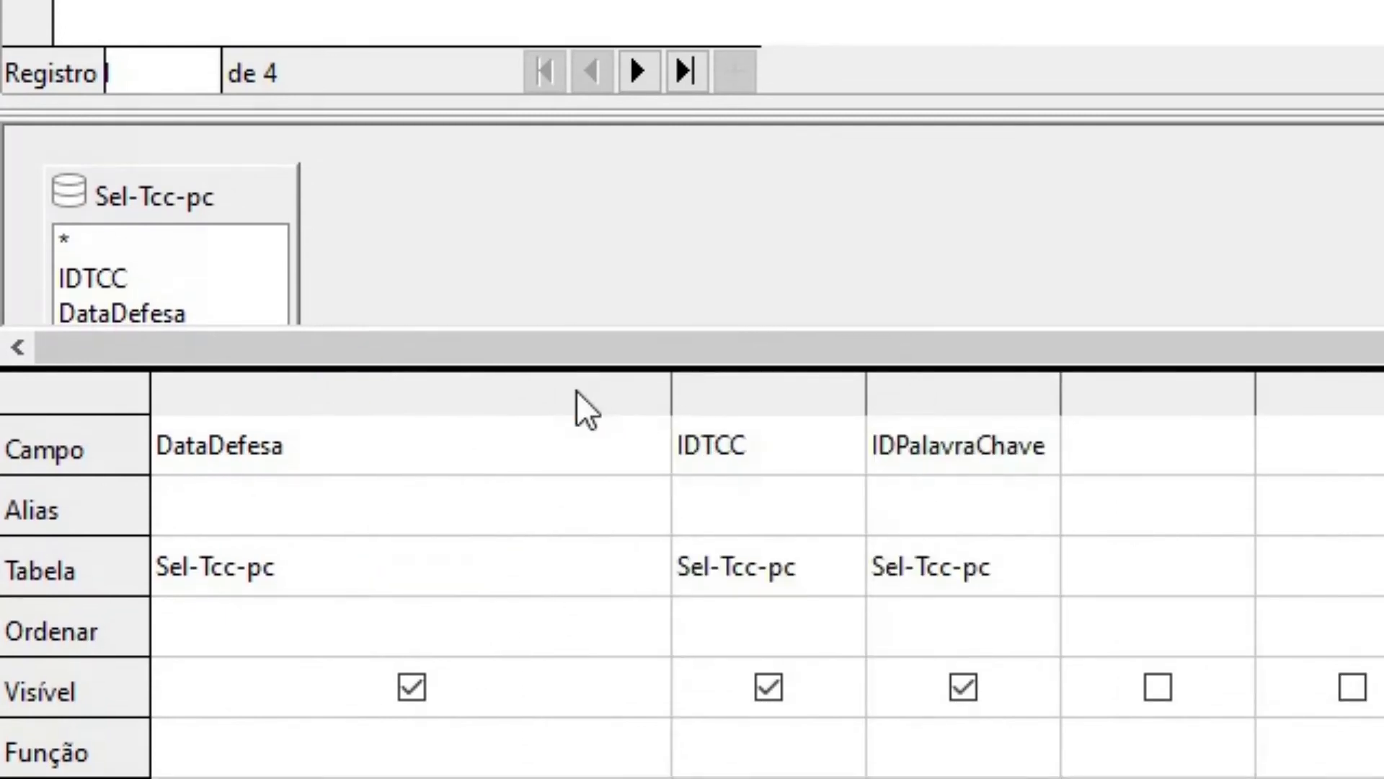
pyautogui.click(157, 448)
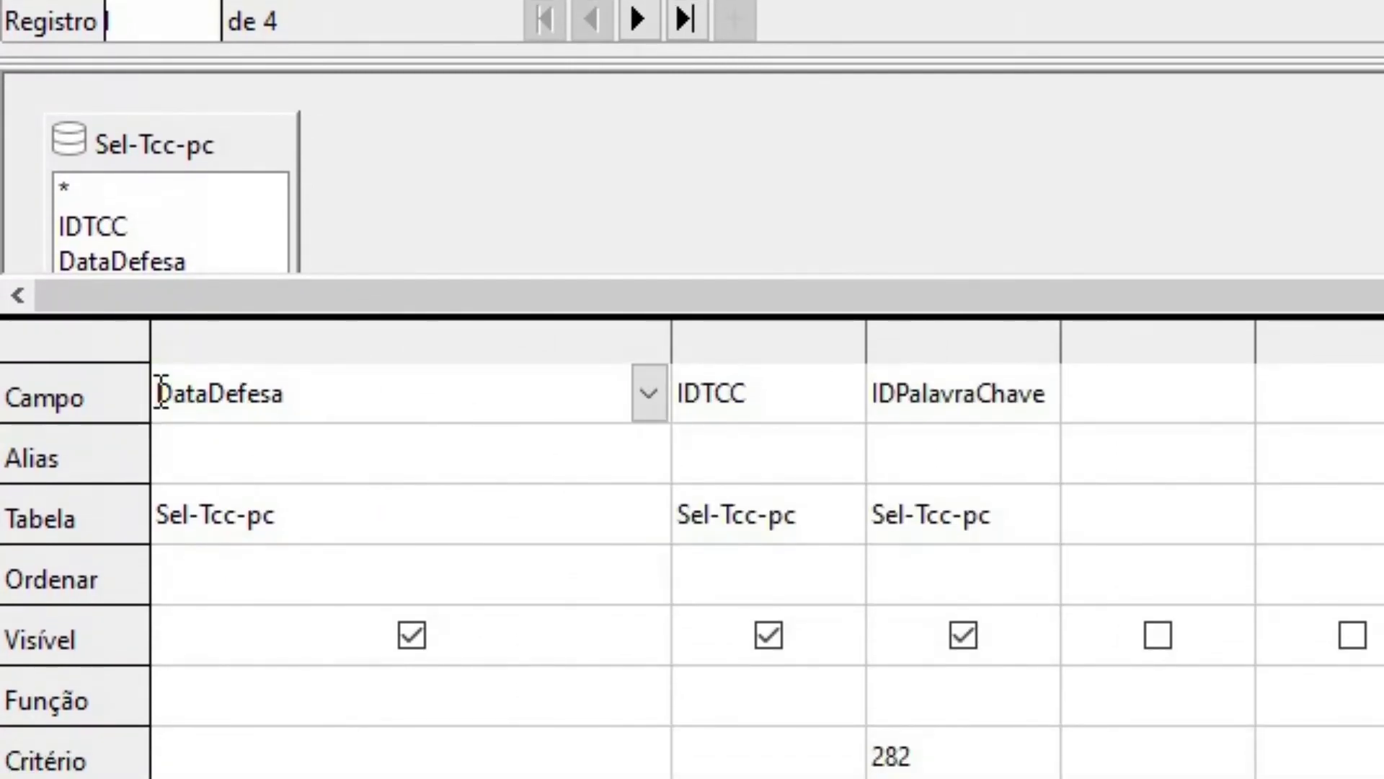
pyautogui.write('extrac')
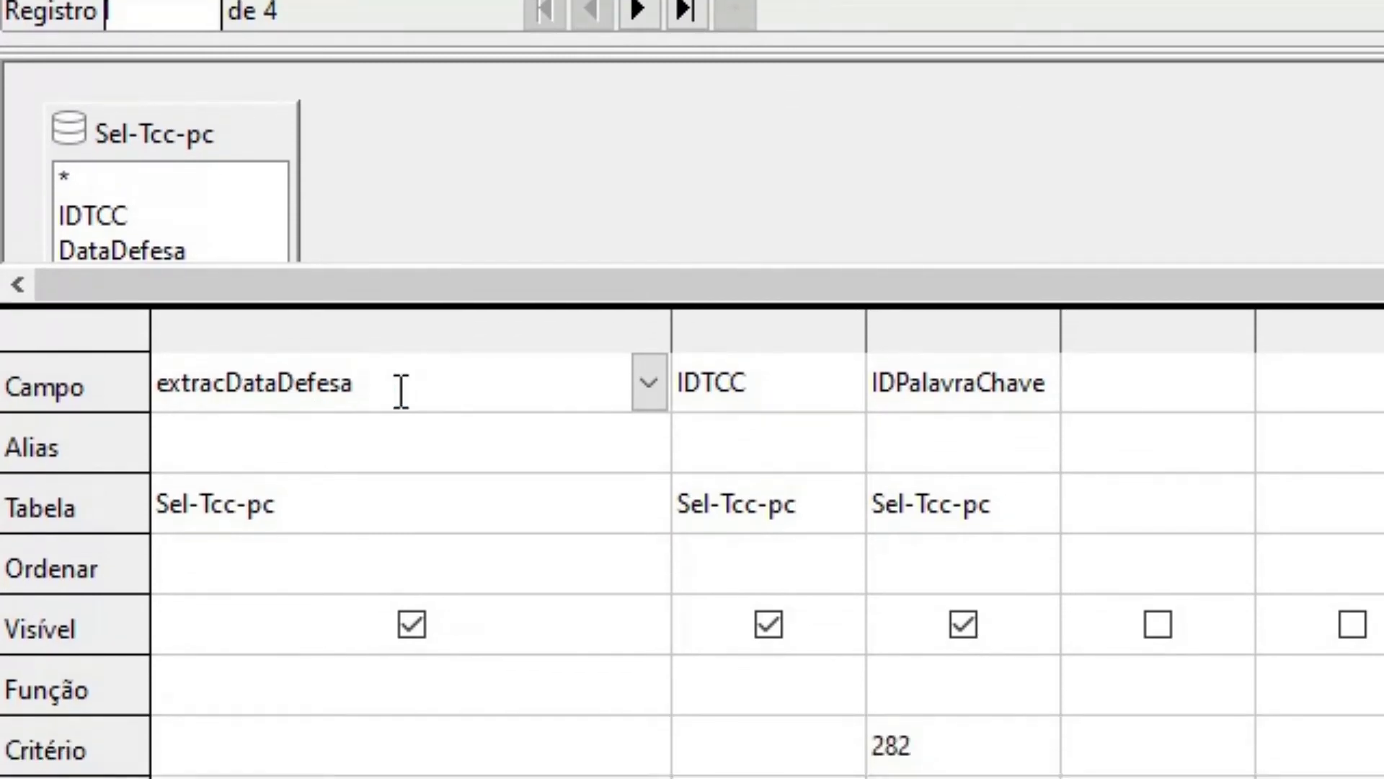
pyautogui.write('(')
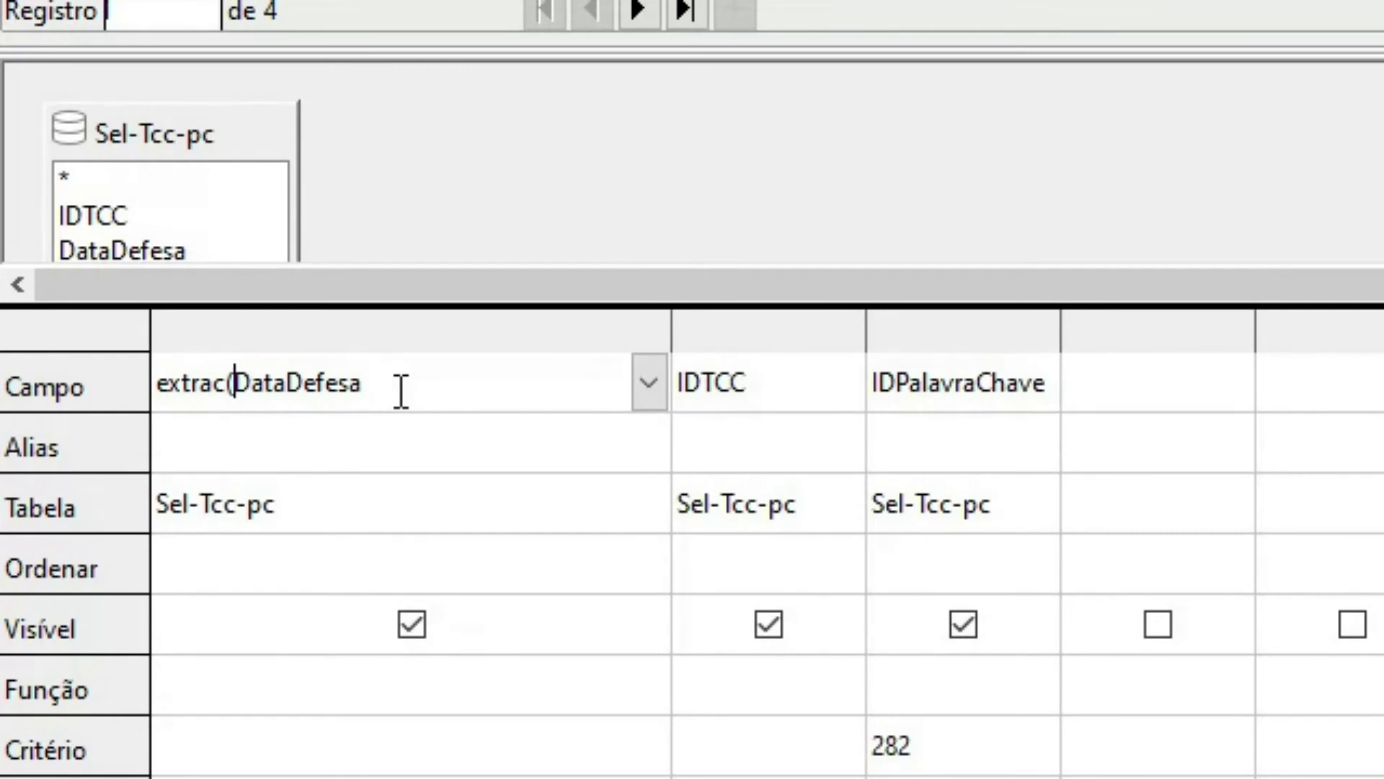
pyautogui.write('year ')
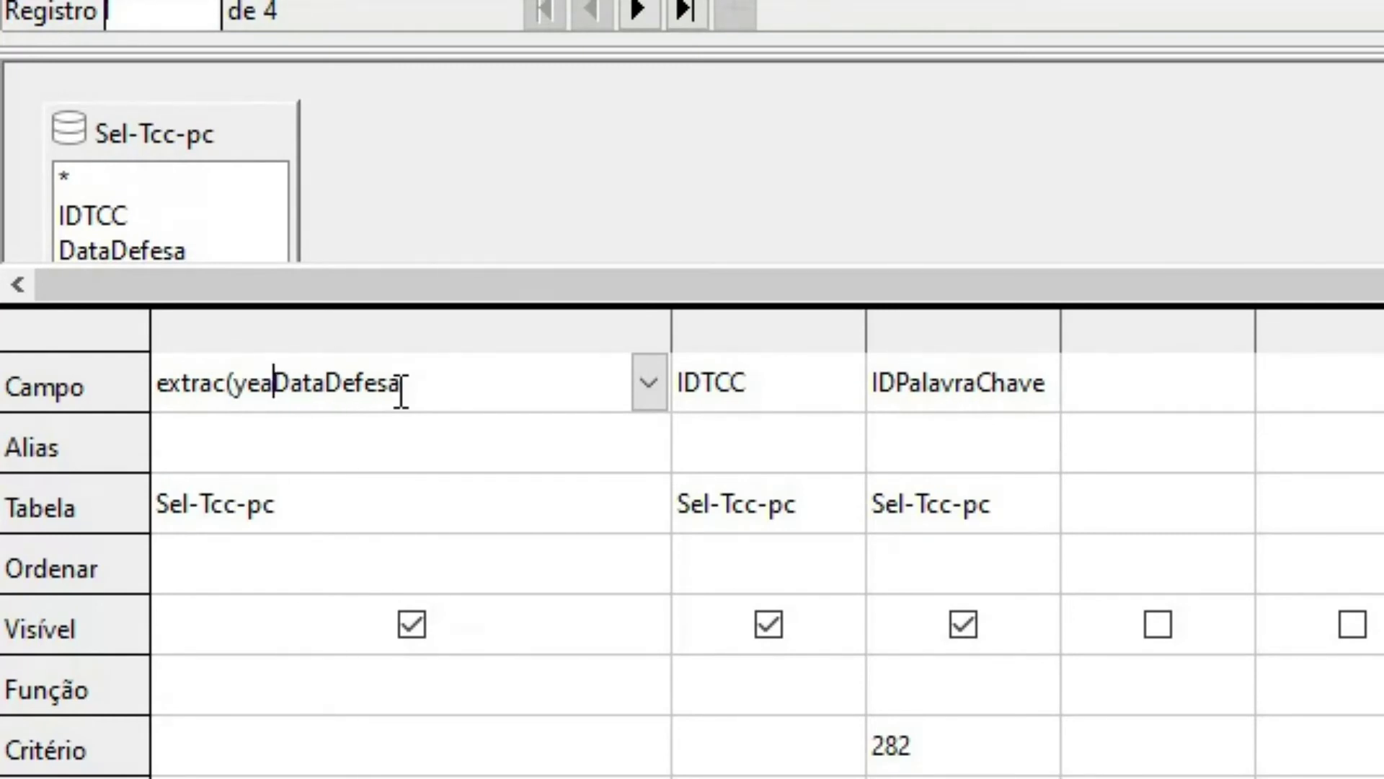
pyautogui.write('from')
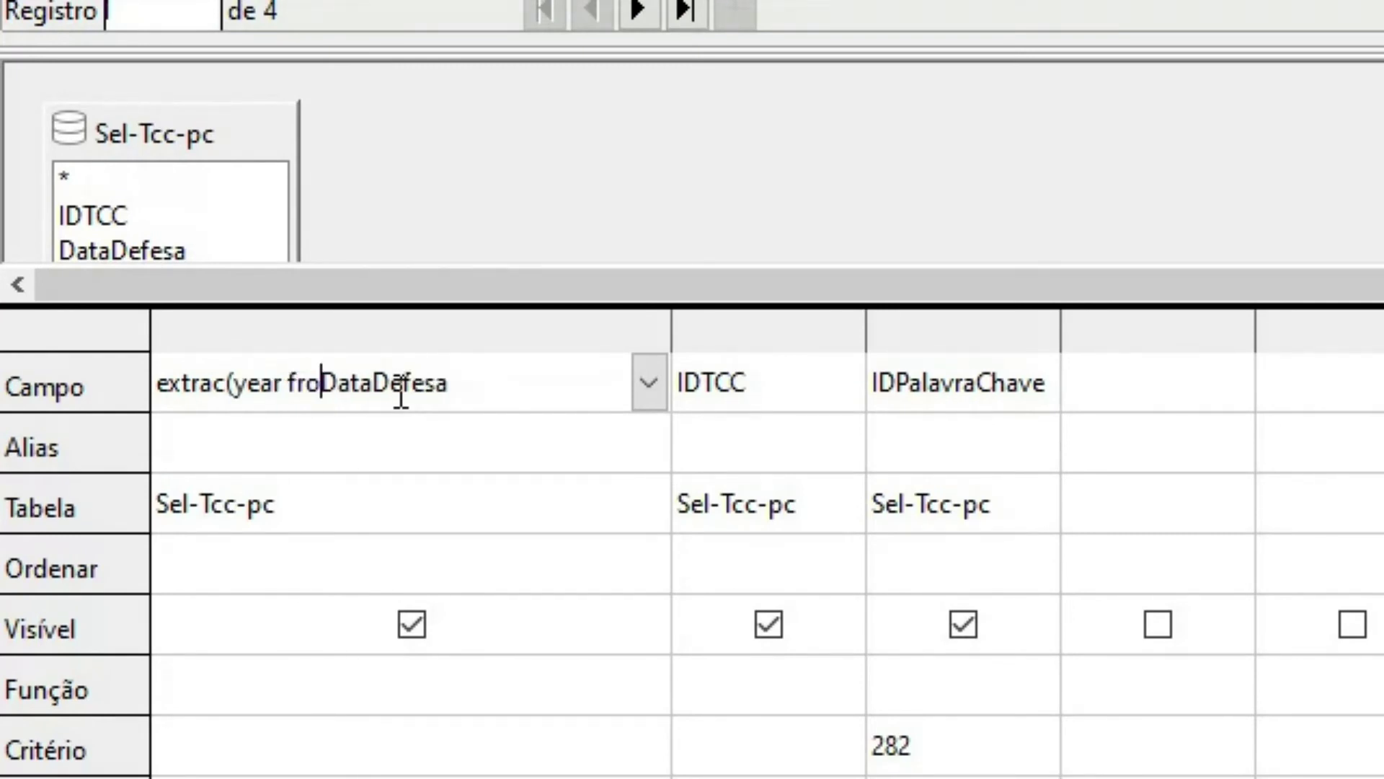
pyautogui.click(588, 383)
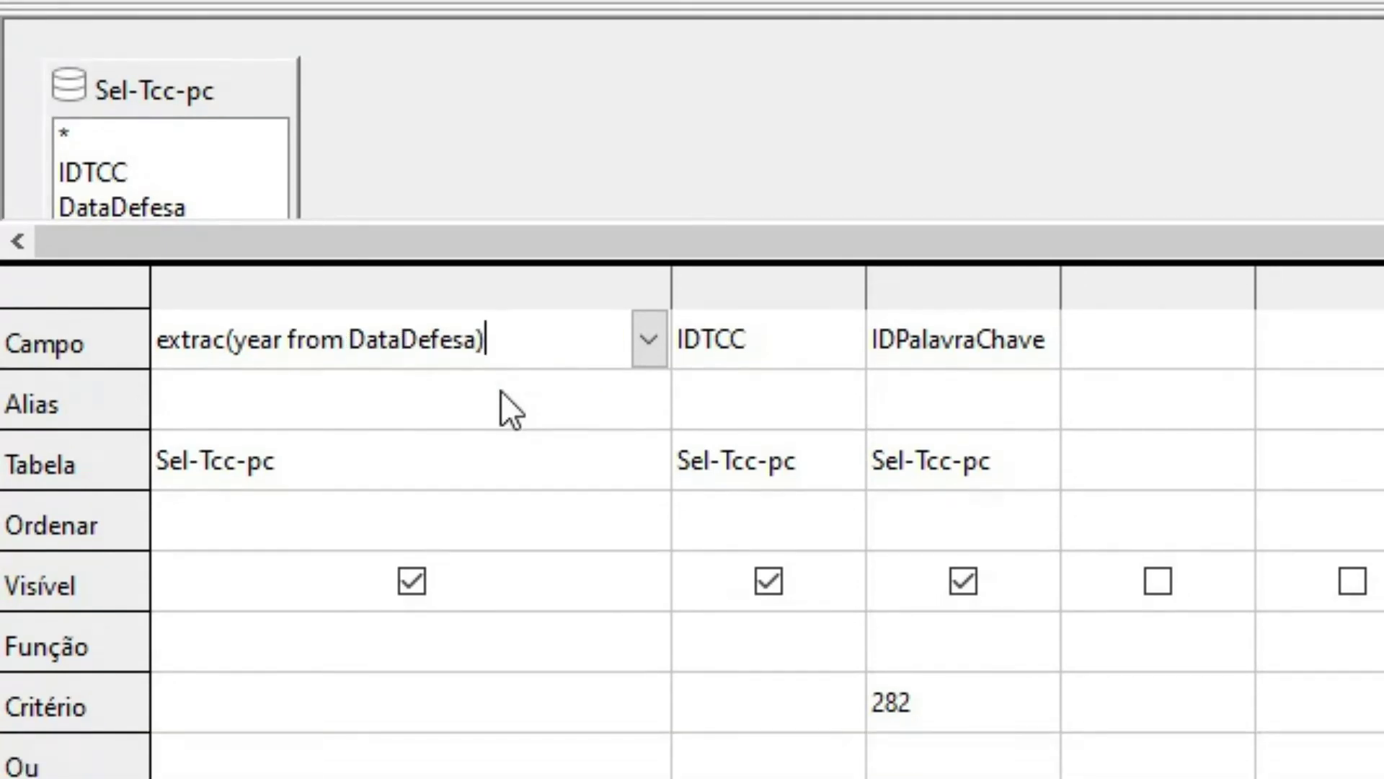
pyautogui.click(411, 442)
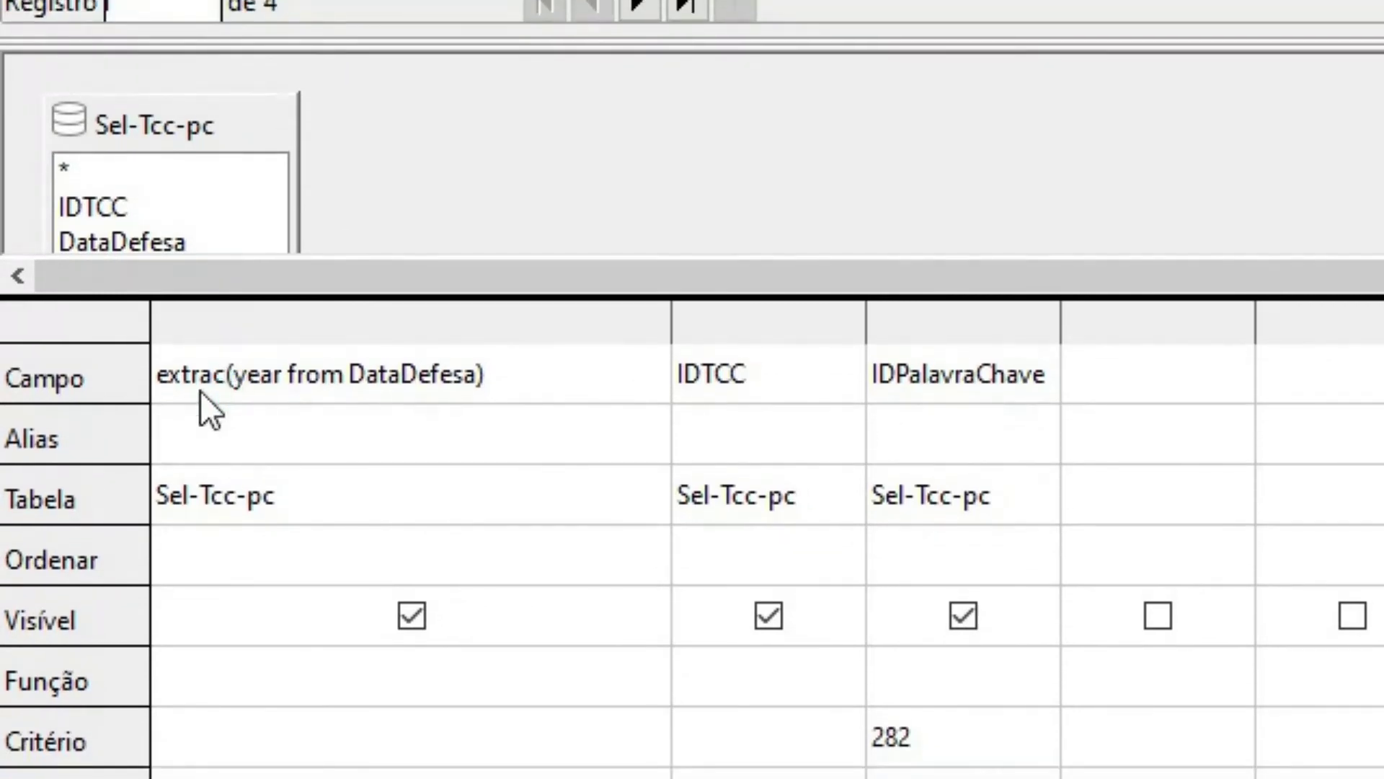
# Correct the misspelled function name in the first field's expression to extract
pyautogui.click(226, 391)
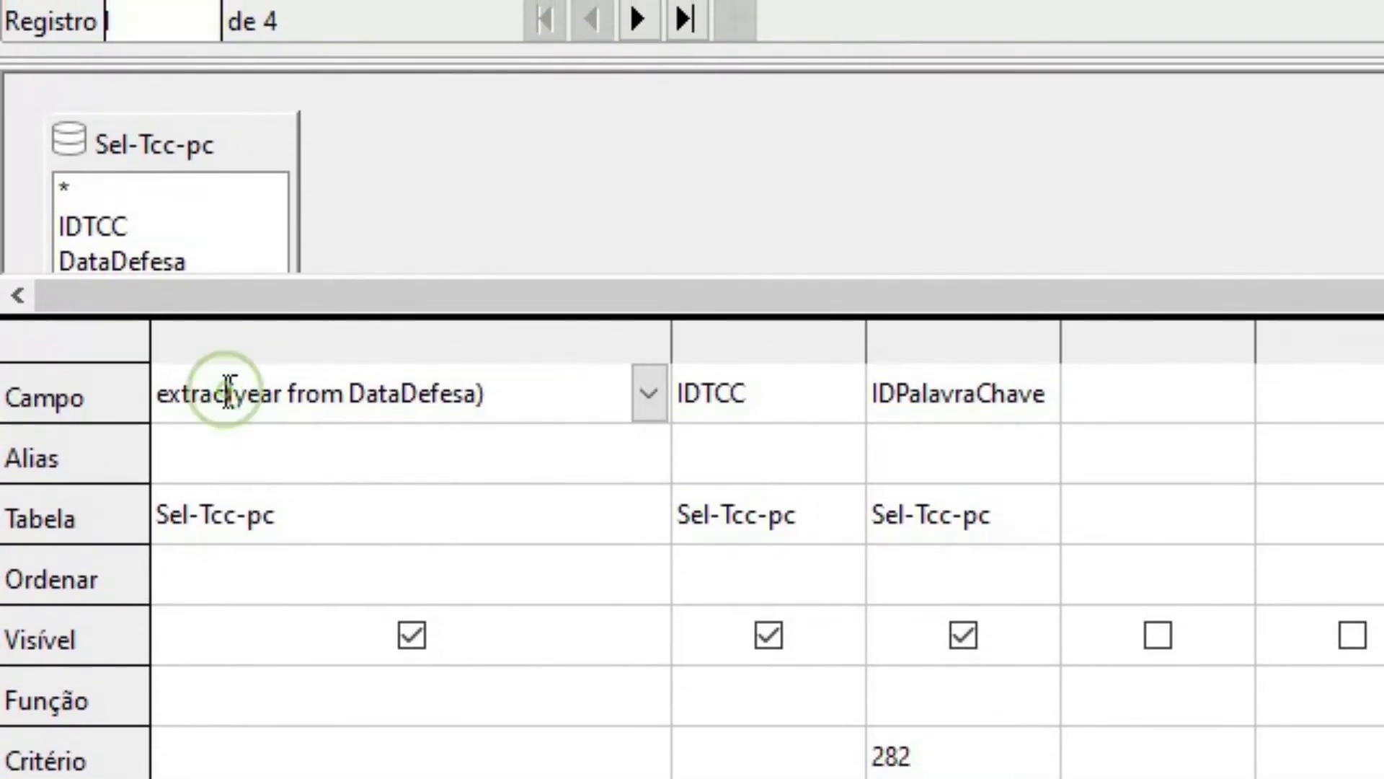
pyautogui.write('t')
pyautogui.click(215, 393)
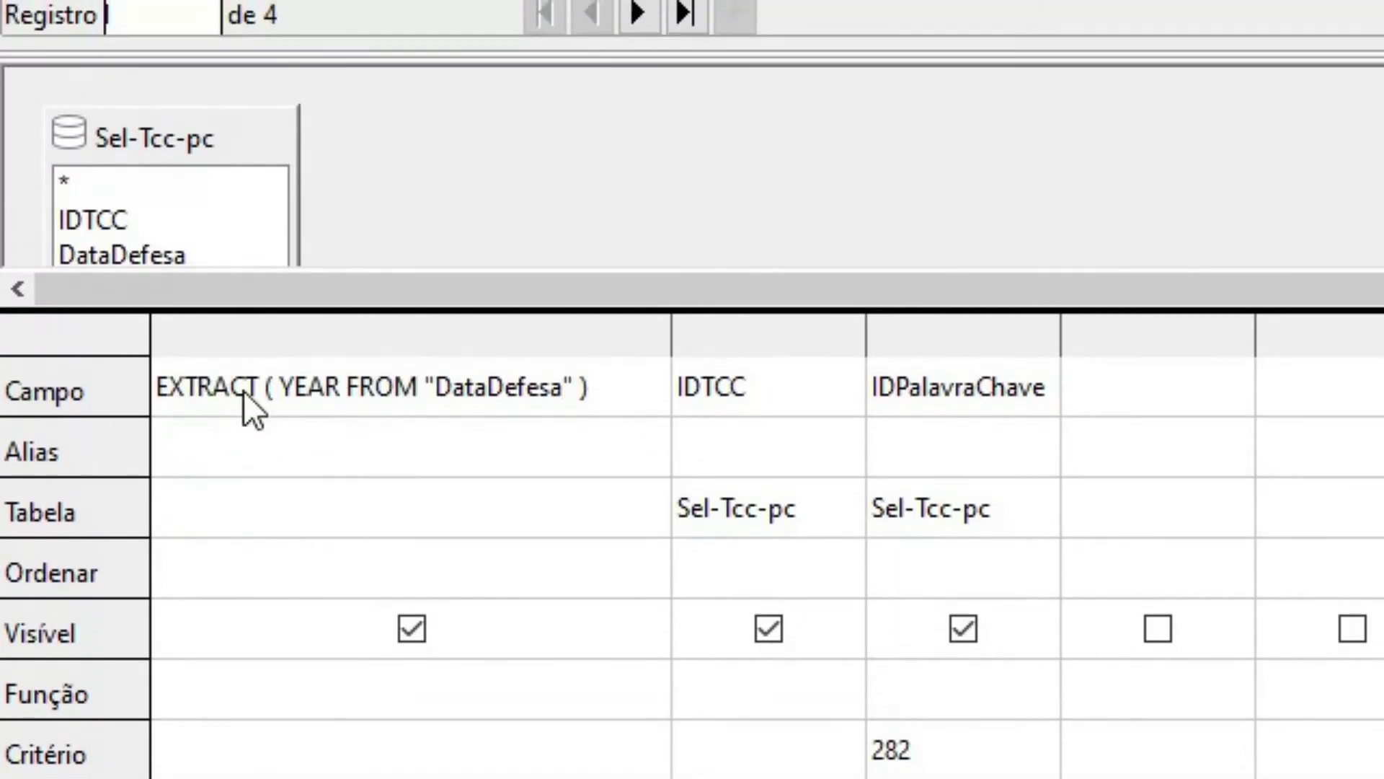
# Wrap the year expression in abs( ), making it abs(EXTRACT ( YEAR FROM "DataDefesa" )), and widen its column to fit
pyautogui.click(158, 391)
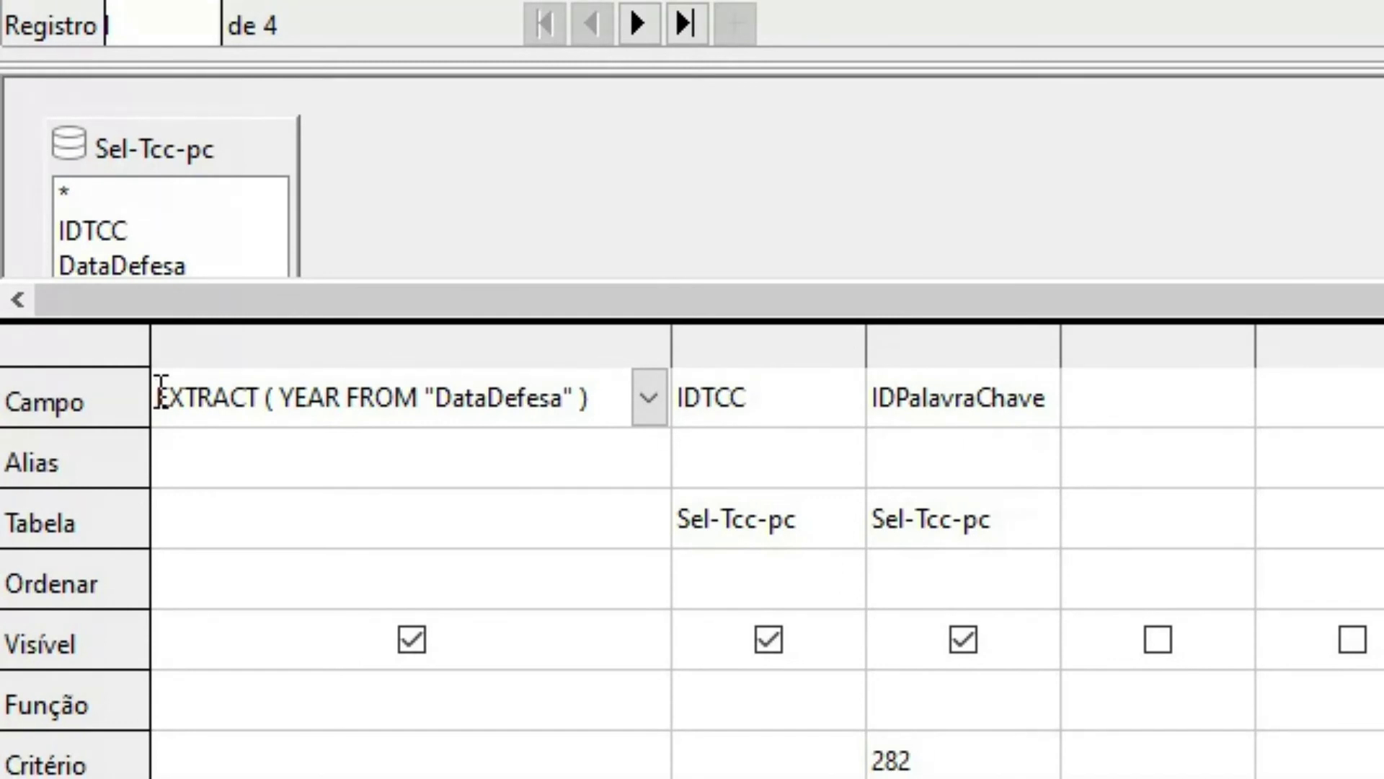
pyautogui.write('abs')
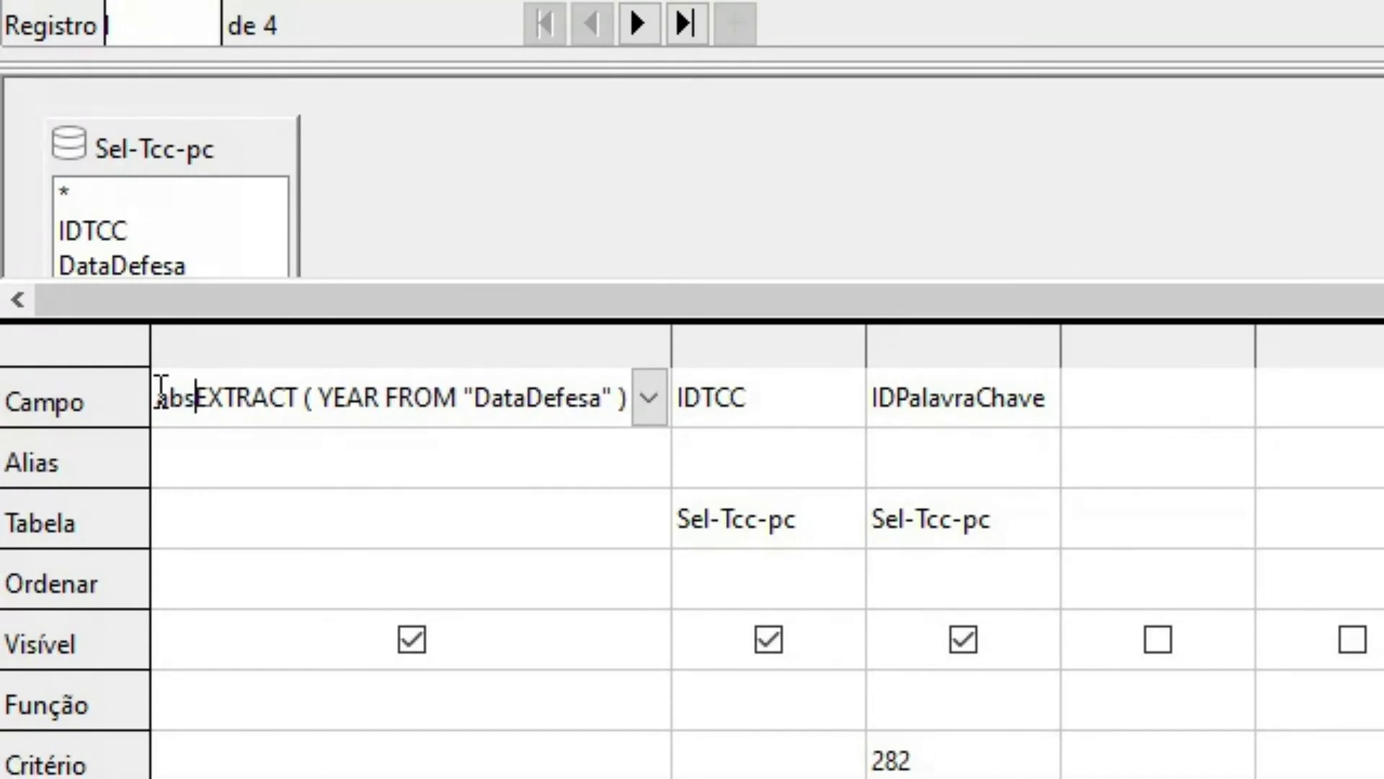
pyautogui.write('(')
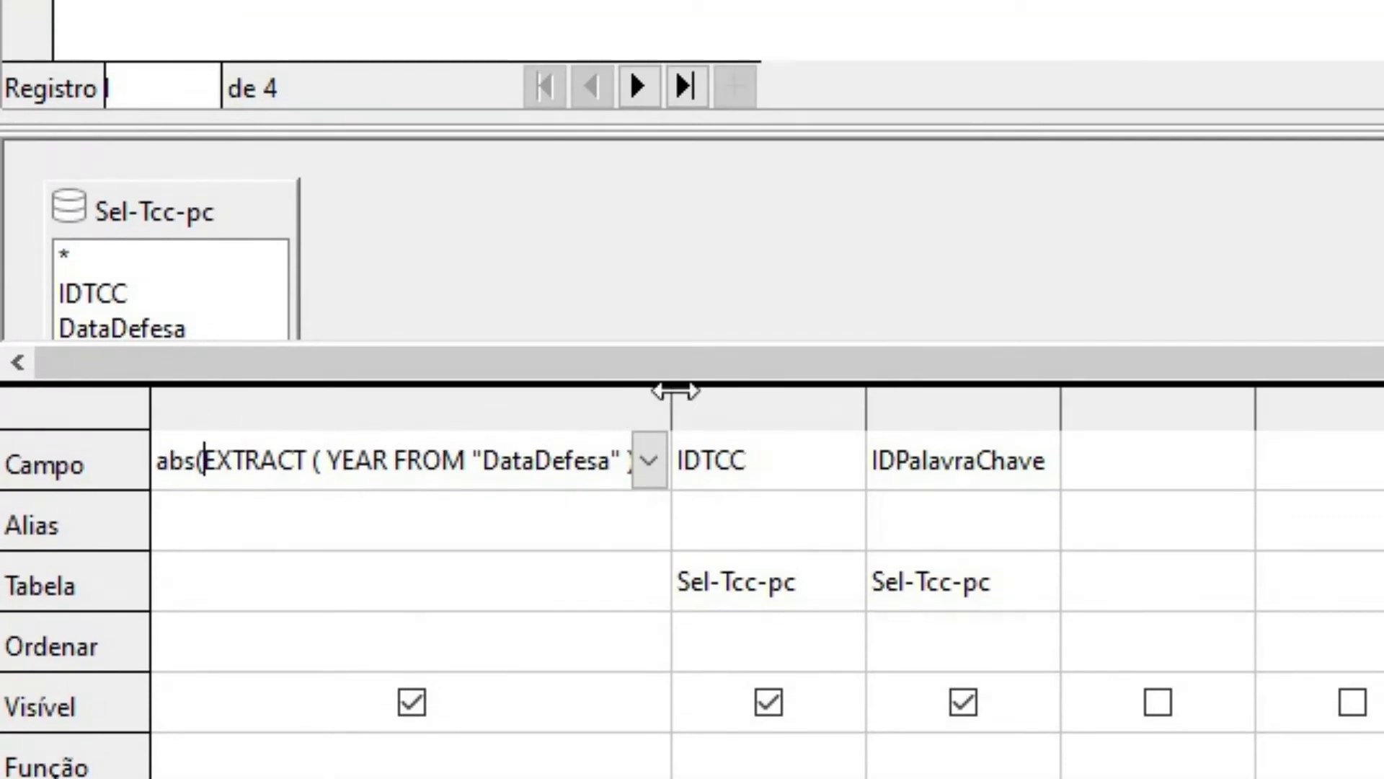
pyautogui.moveTo(671, 323); pyautogui.dragTo(843, 323)
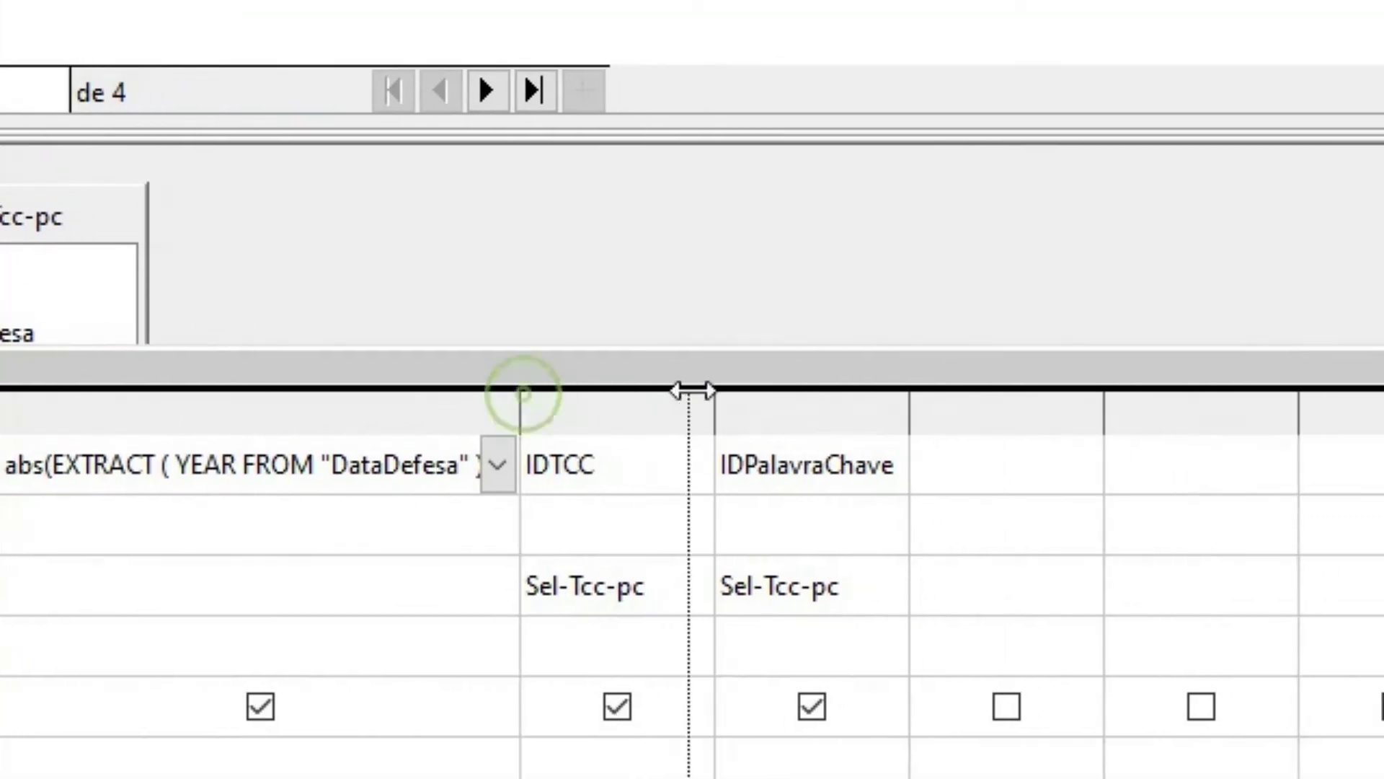
pyautogui.moveTo(691, 390); pyautogui.dragTo(689, 390)
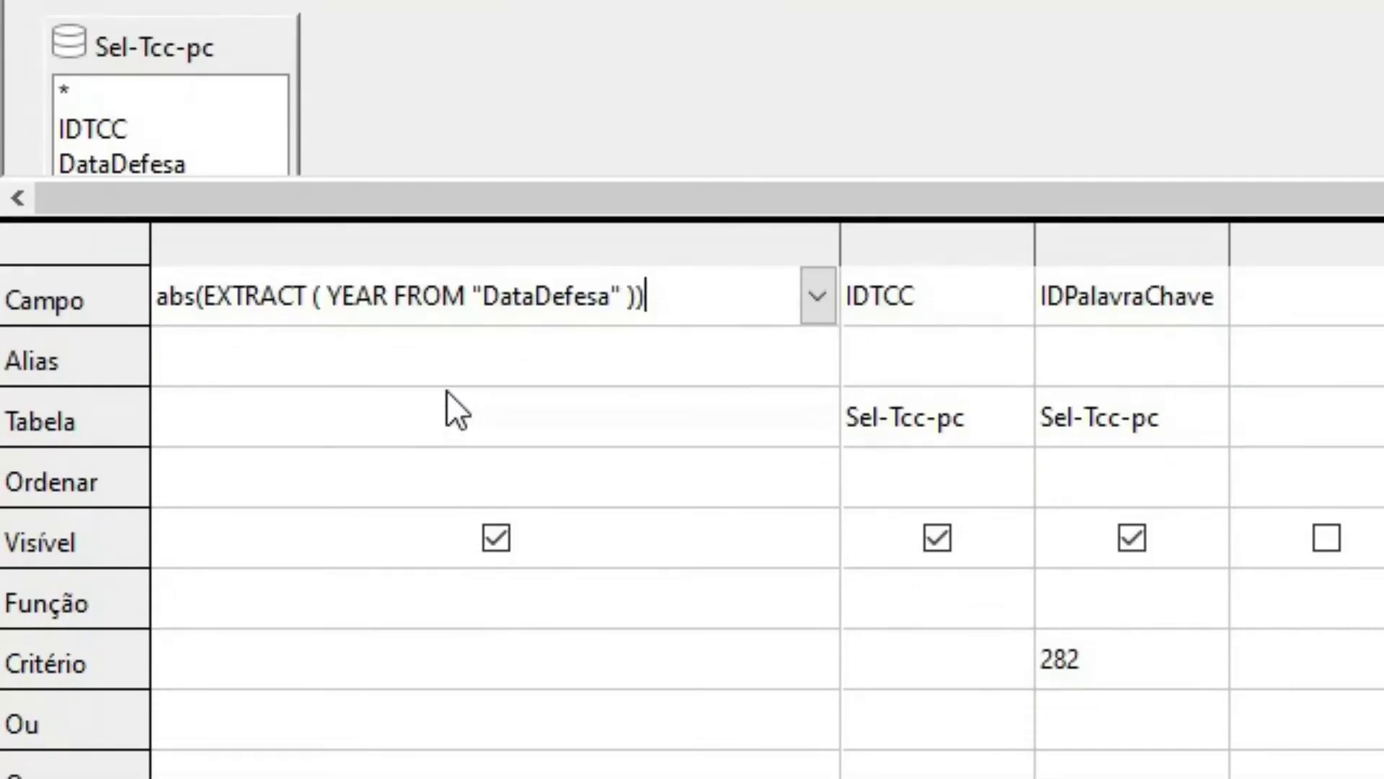
pyautogui.click(415, 447)
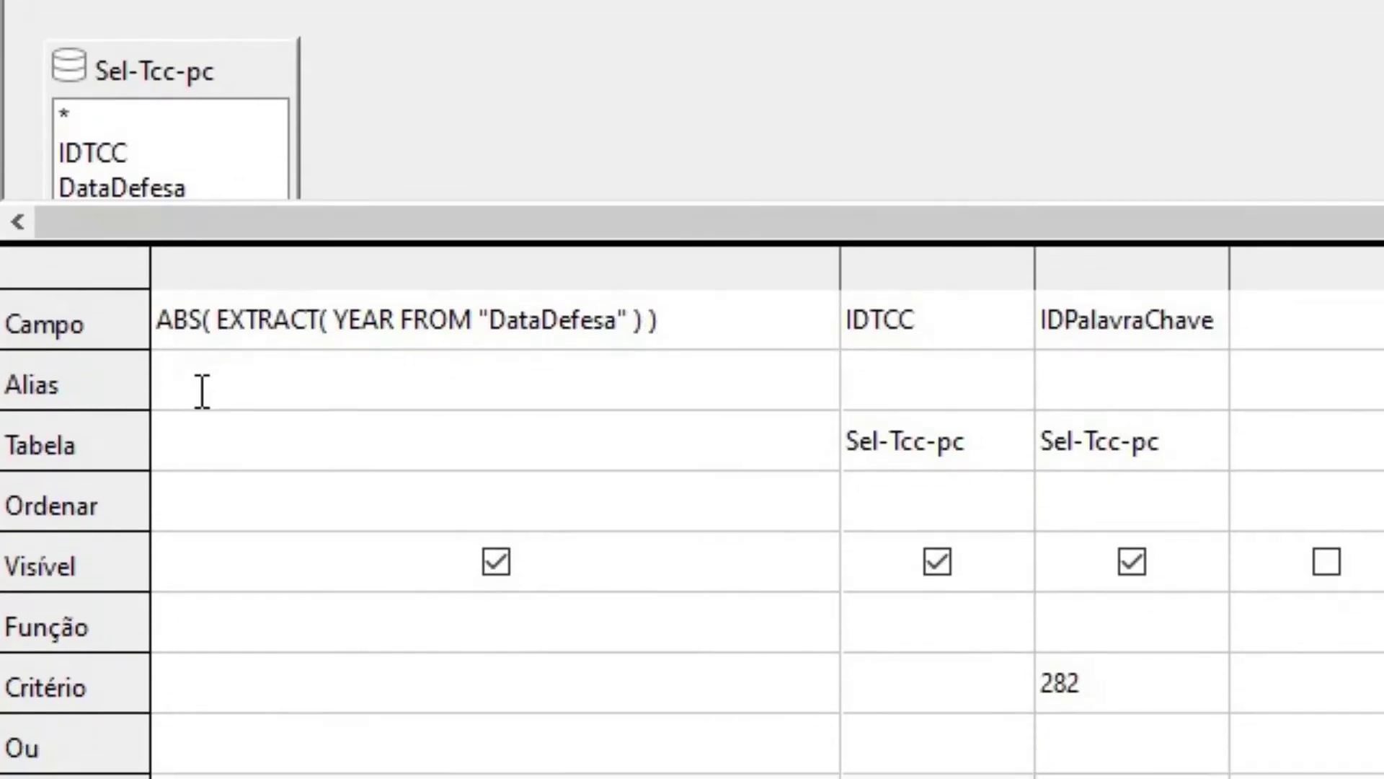
# Give the year expression the alias Ano and set its function to Grupo
pyautogui.click(203, 392)
pyautogui.write('Ano')
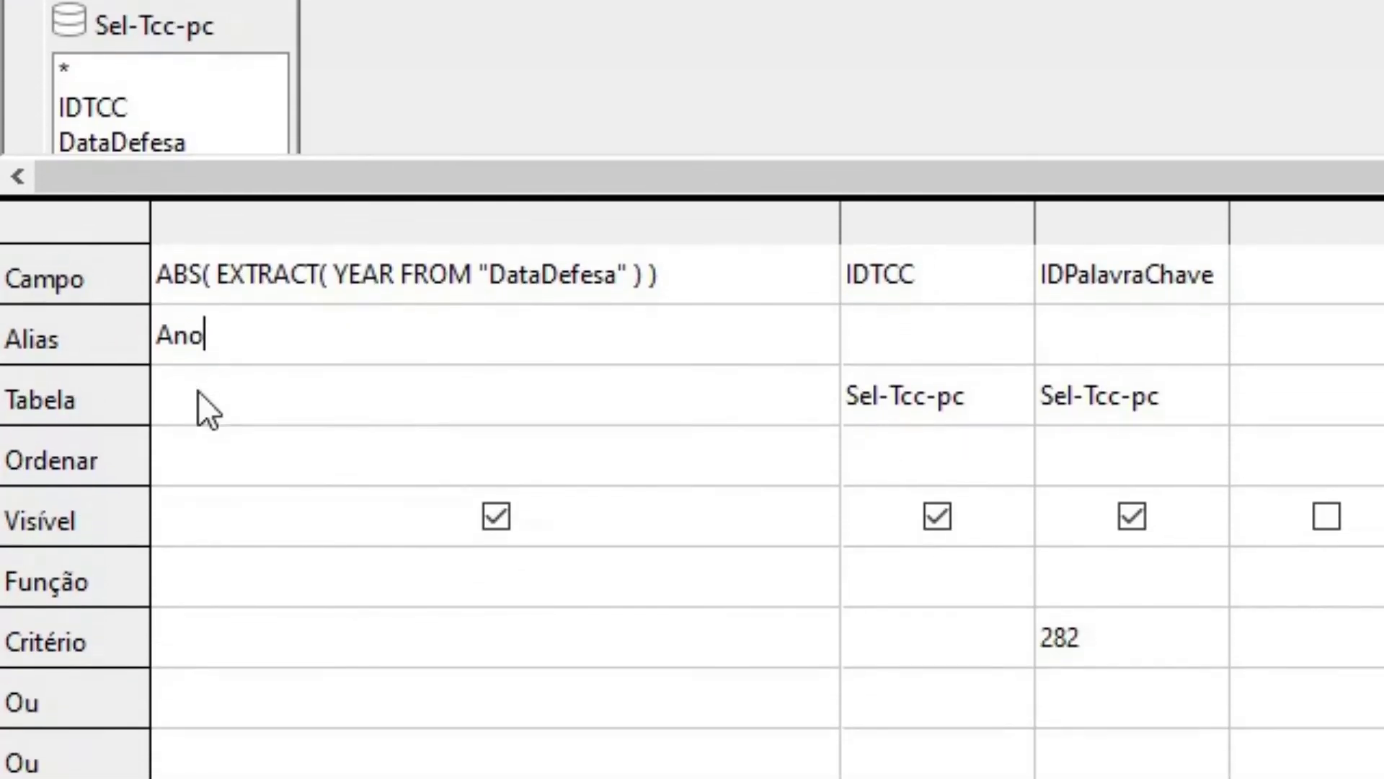
pyautogui.click(193, 441)
pyautogui.click(622, 146)
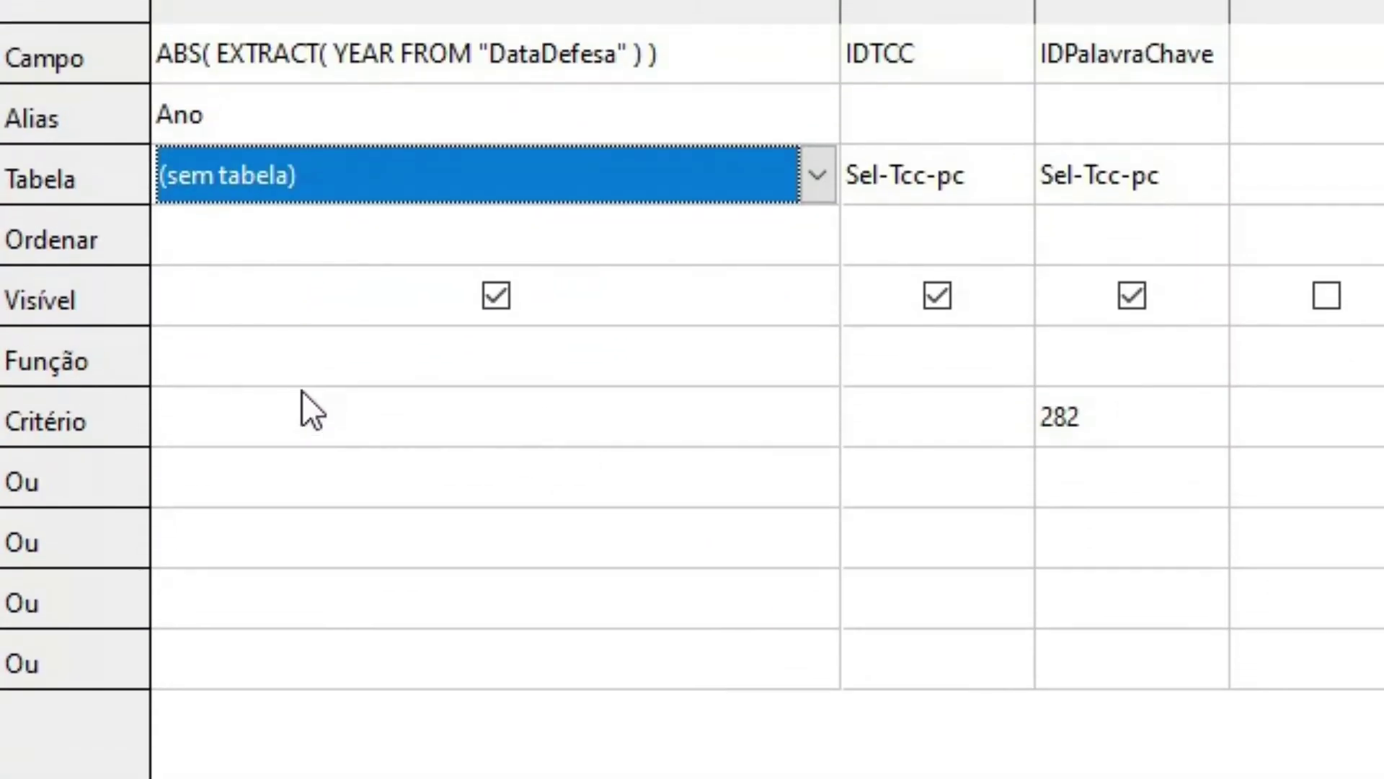
pyautogui.click(265, 375)
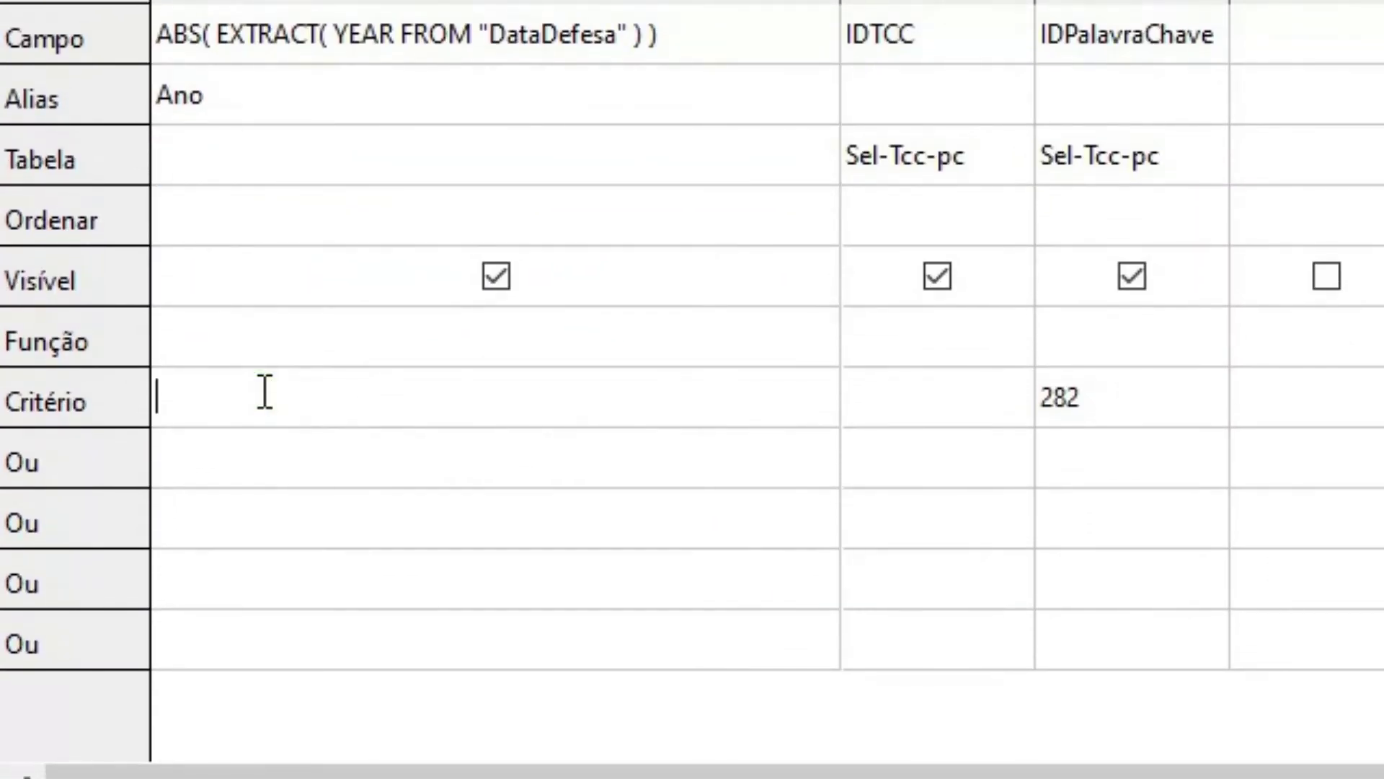
pyautogui.click(289, 356)
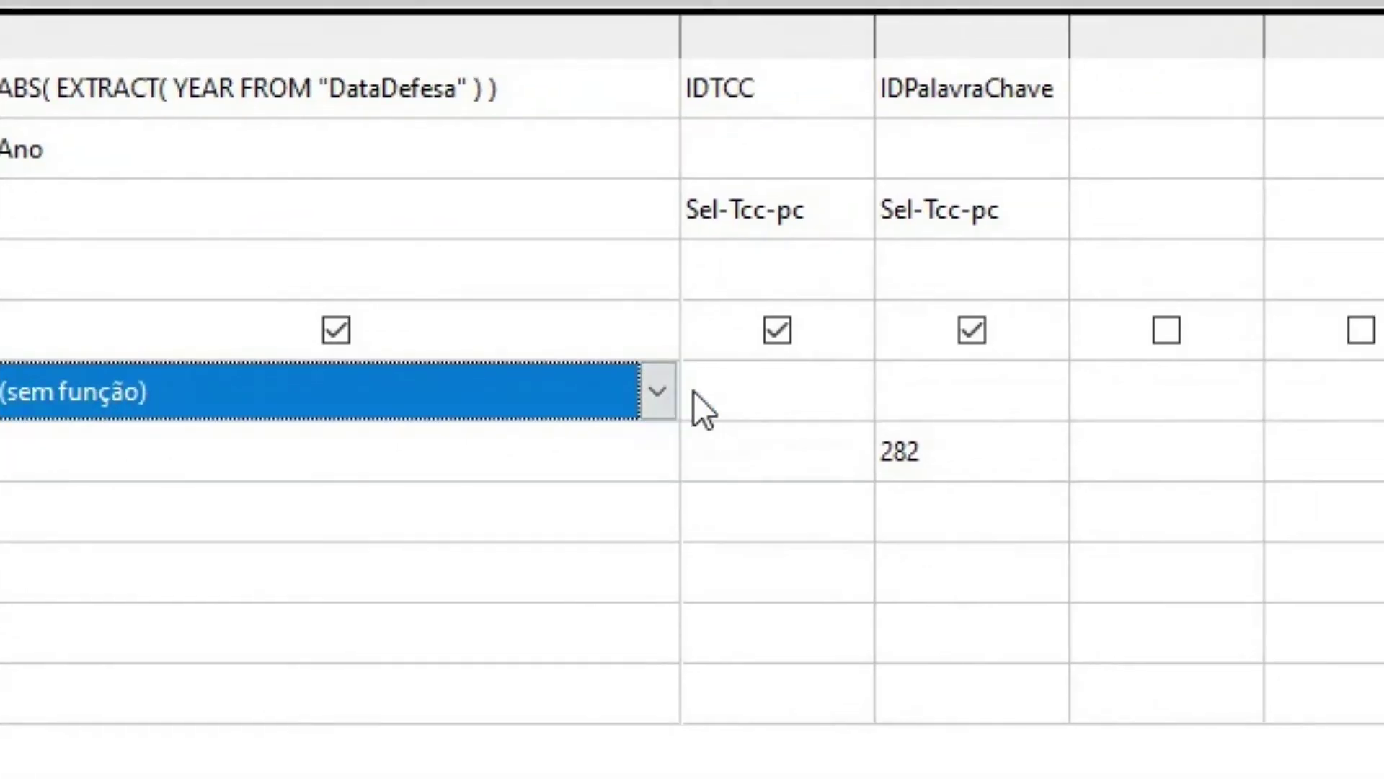
pyautogui.click(654, 391)
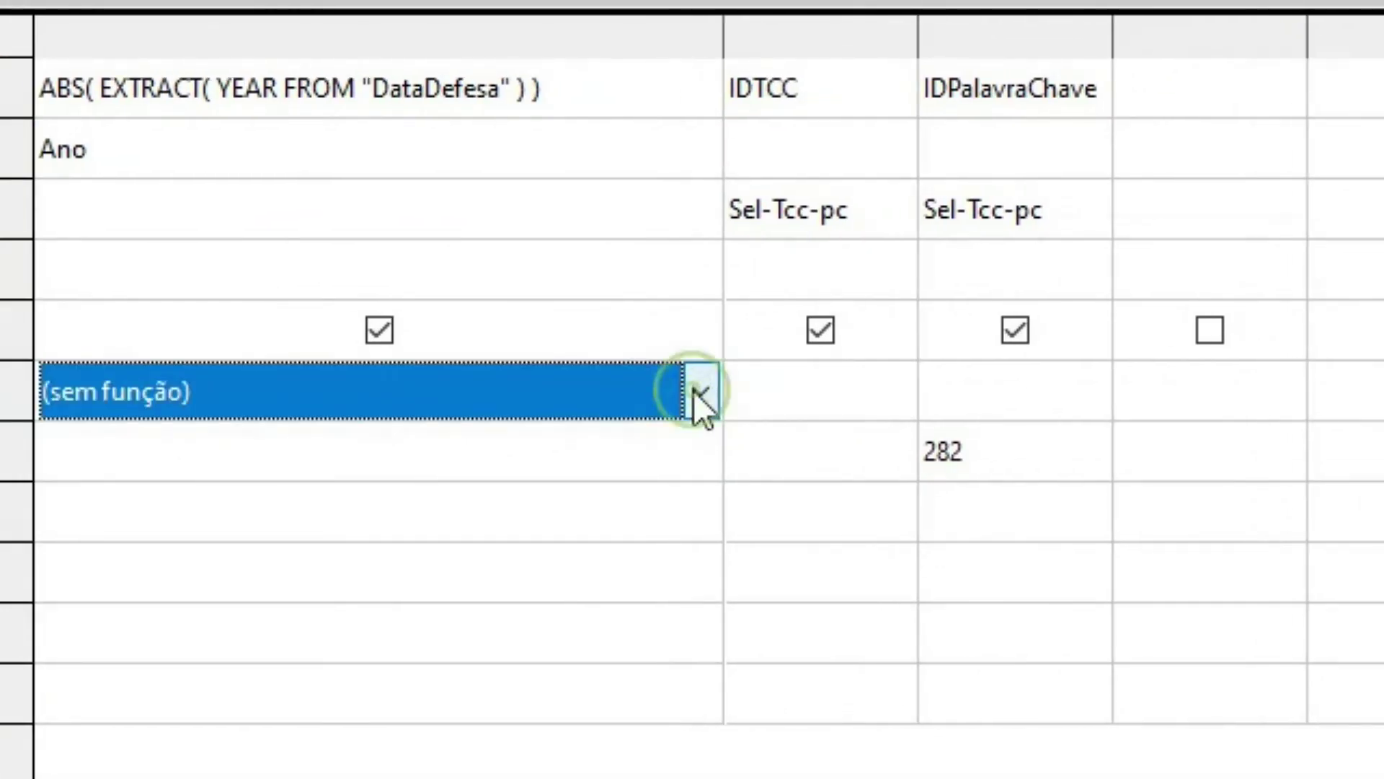
pyautogui.click(296, 388)
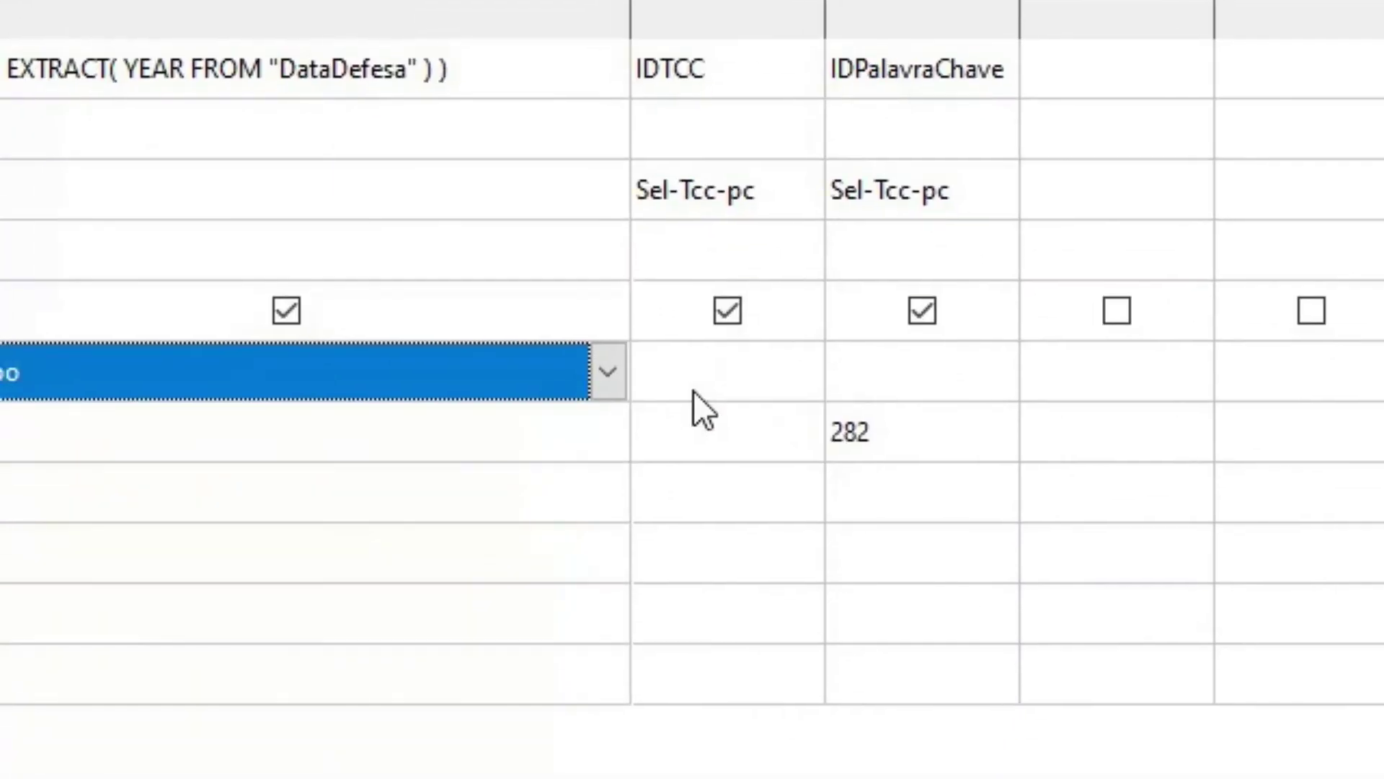
# Set the function of the IDTCC field to Contagem and that of IDPalavraChave to Grupo
pyautogui.click(694, 391)
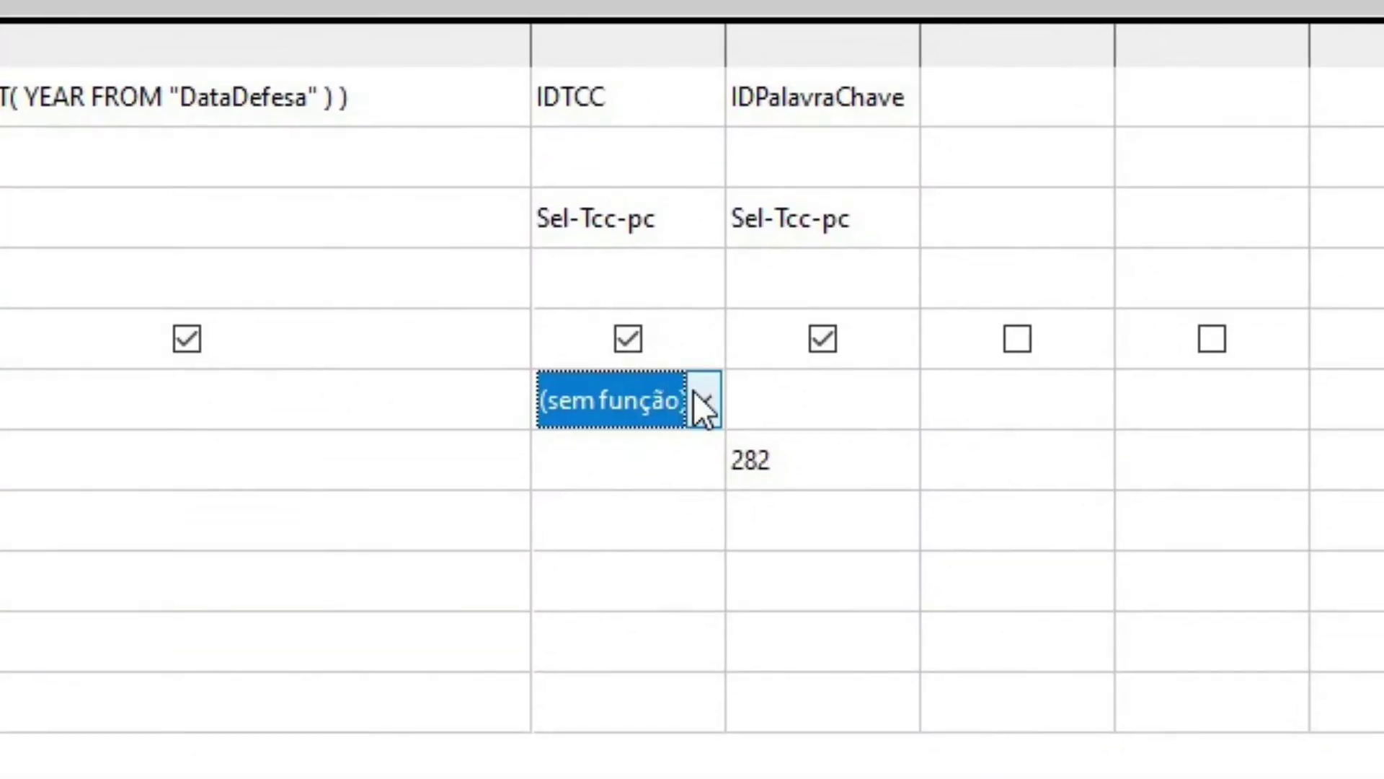
pyautogui.click(839, 460)
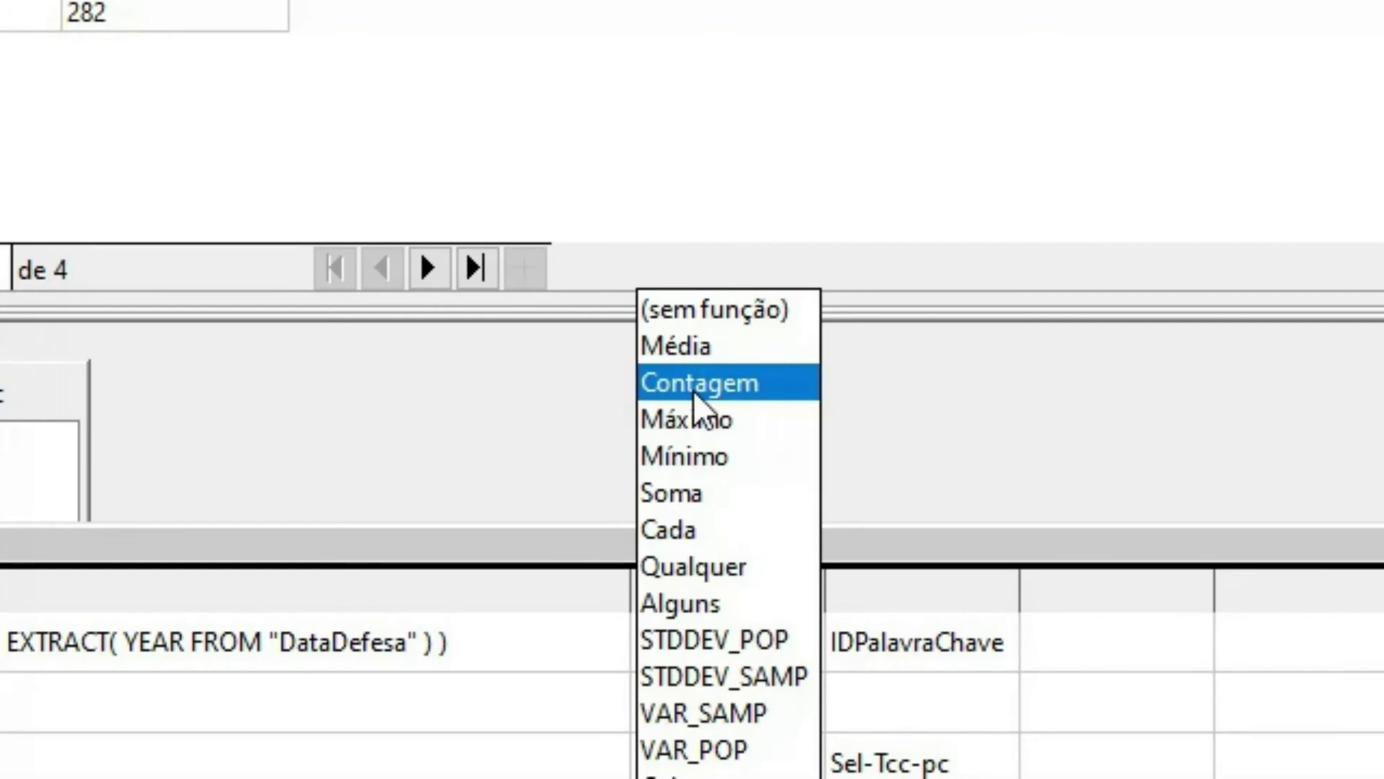
pyautogui.click(693, 391)
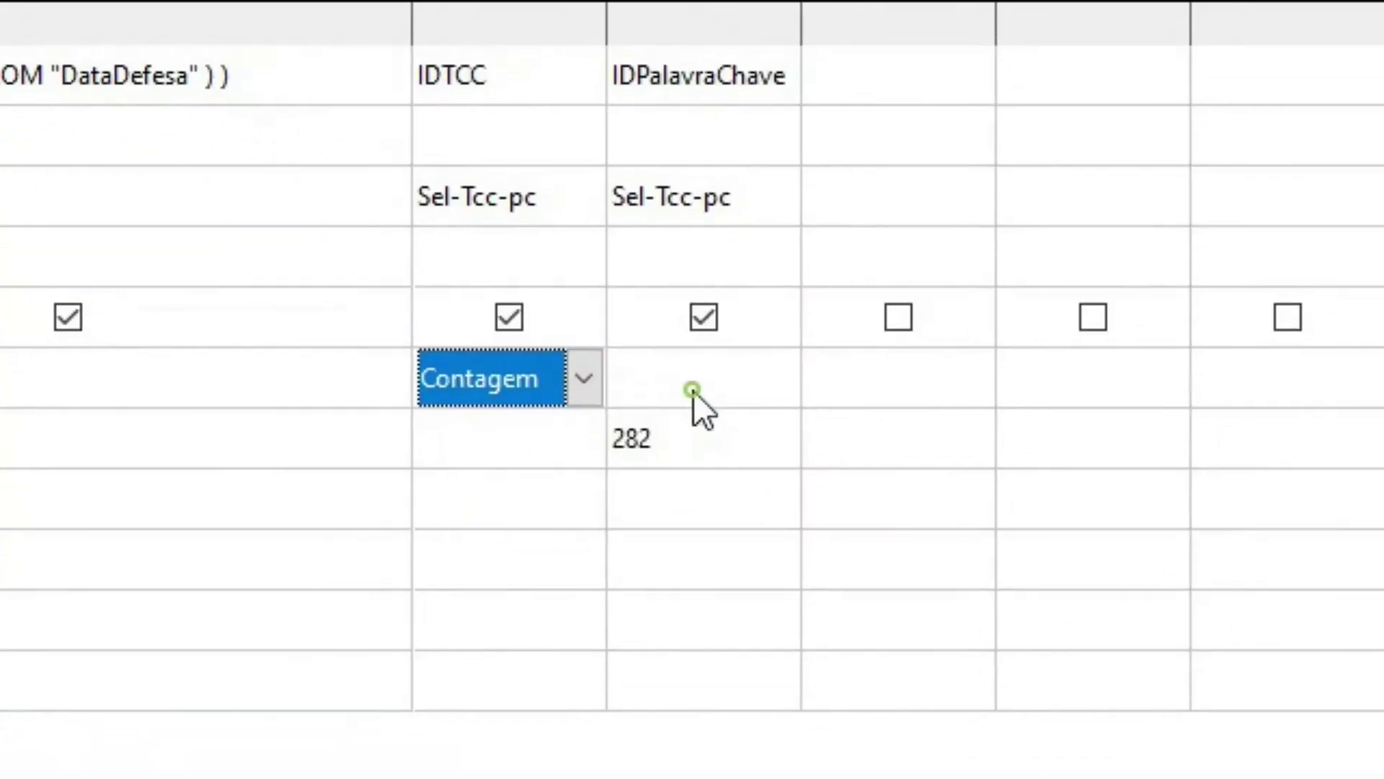
pyautogui.click(694, 391)
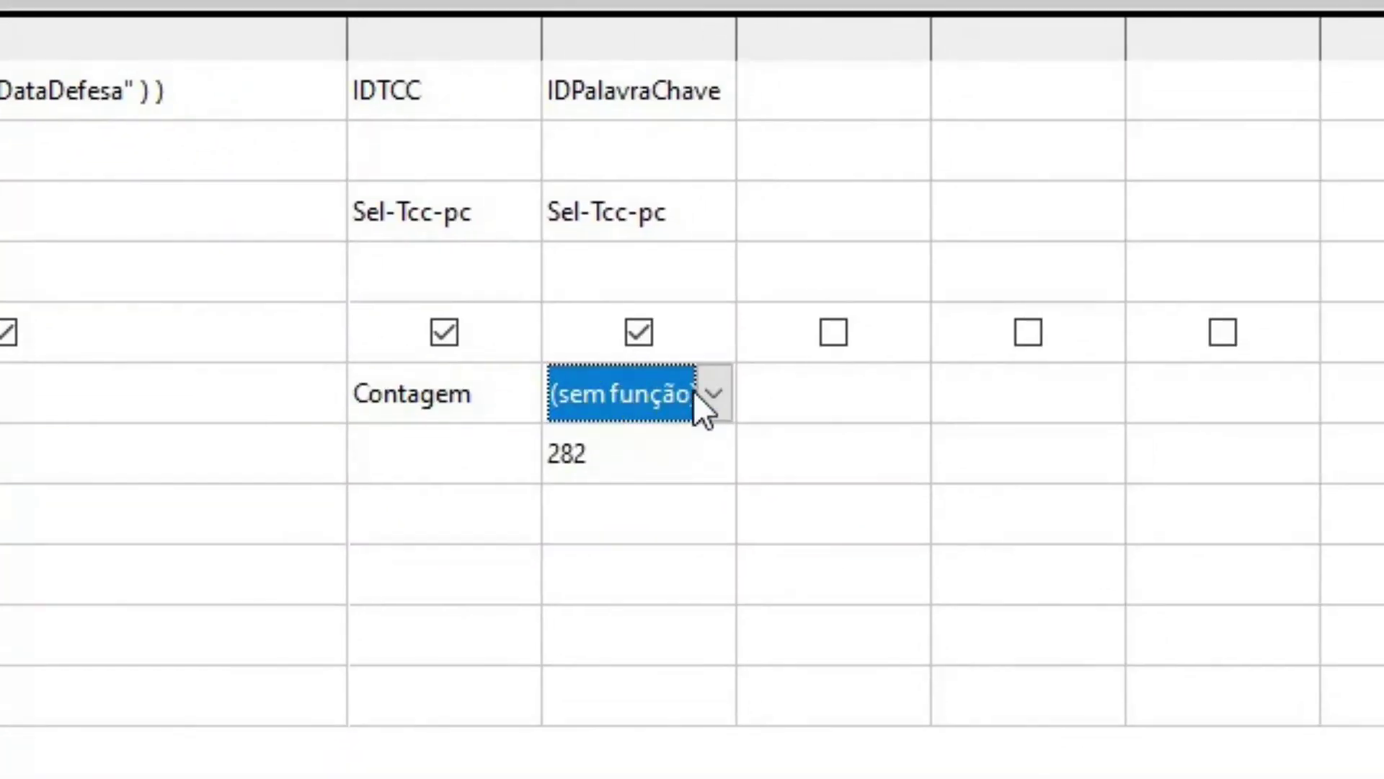
pyautogui.click(773, 389)
pyautogui.click(703, 333)
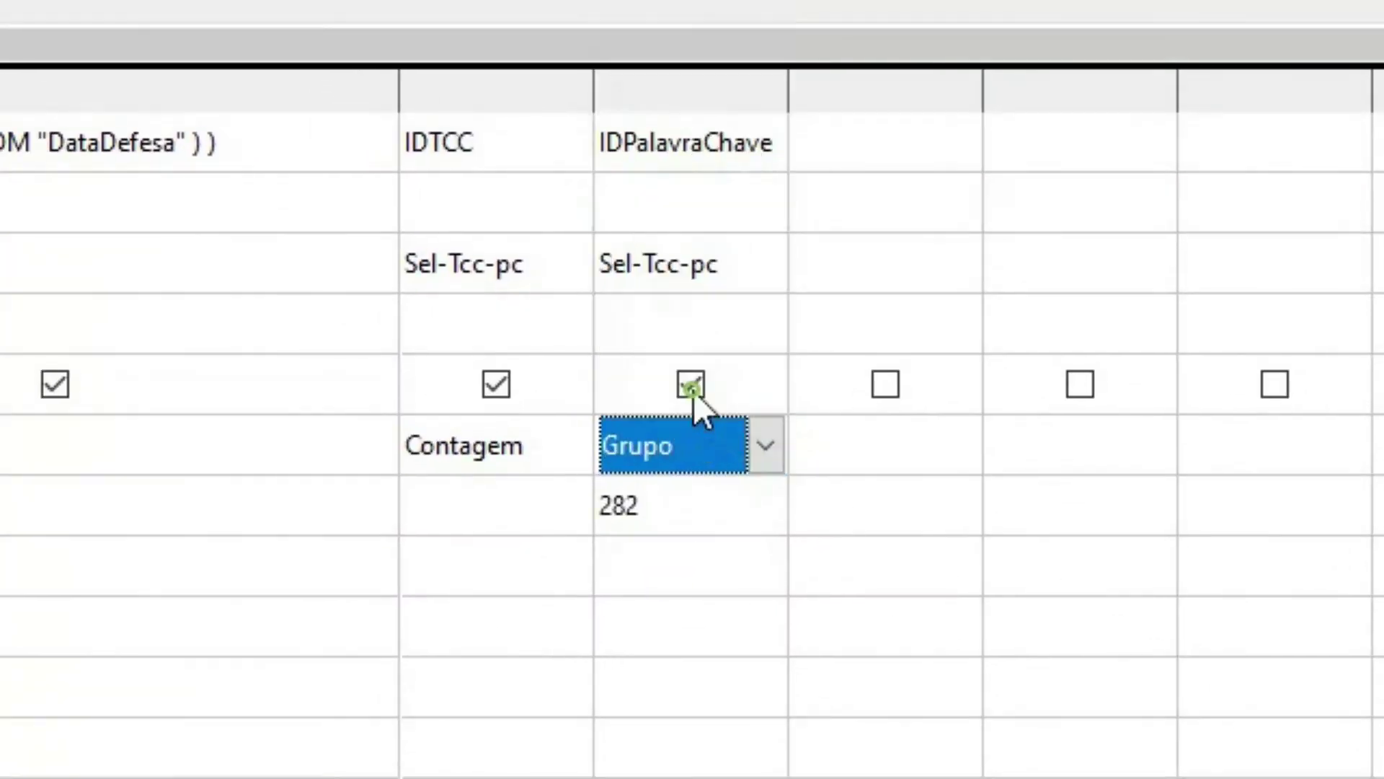
pyautogui.click(693, 392)
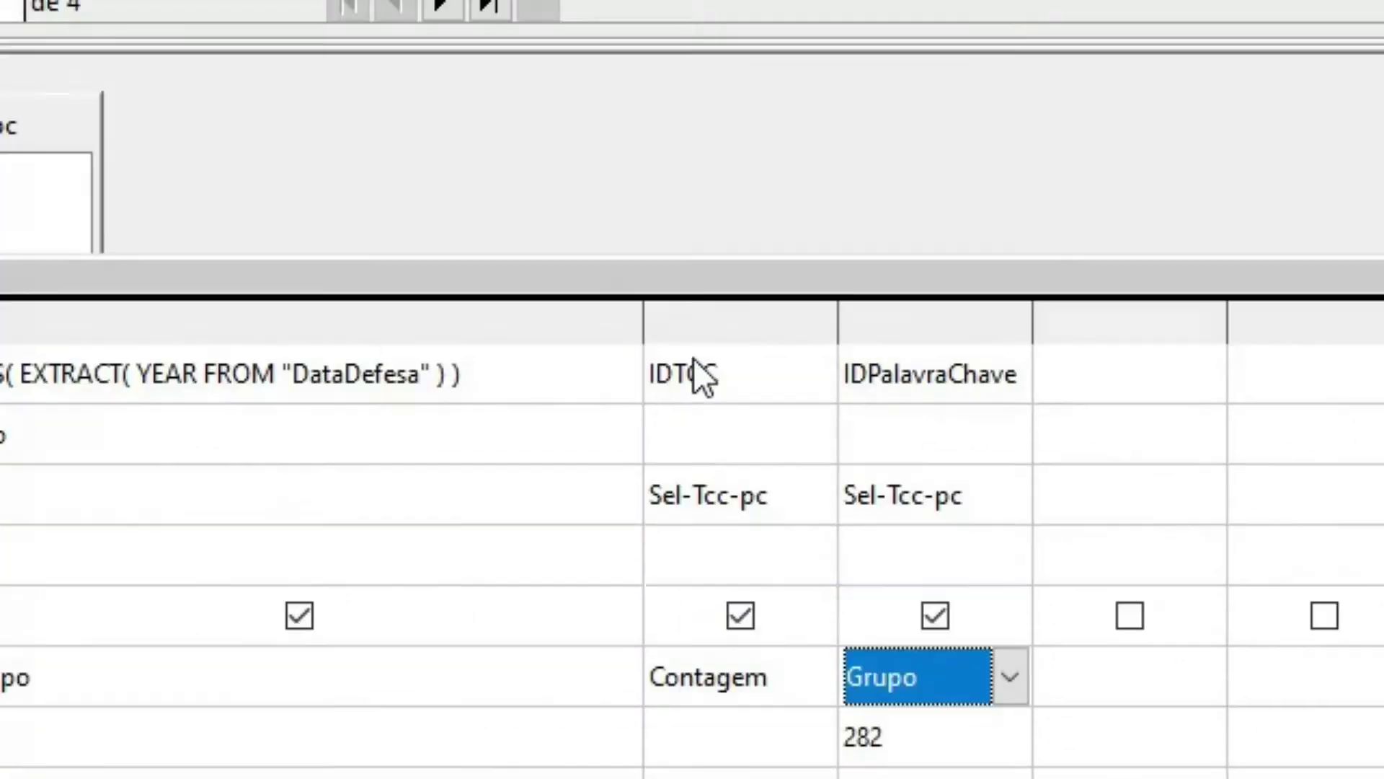
# Rerun the query and save it under the name Agreg-ano-pc=282
pyautogui.press('F5')
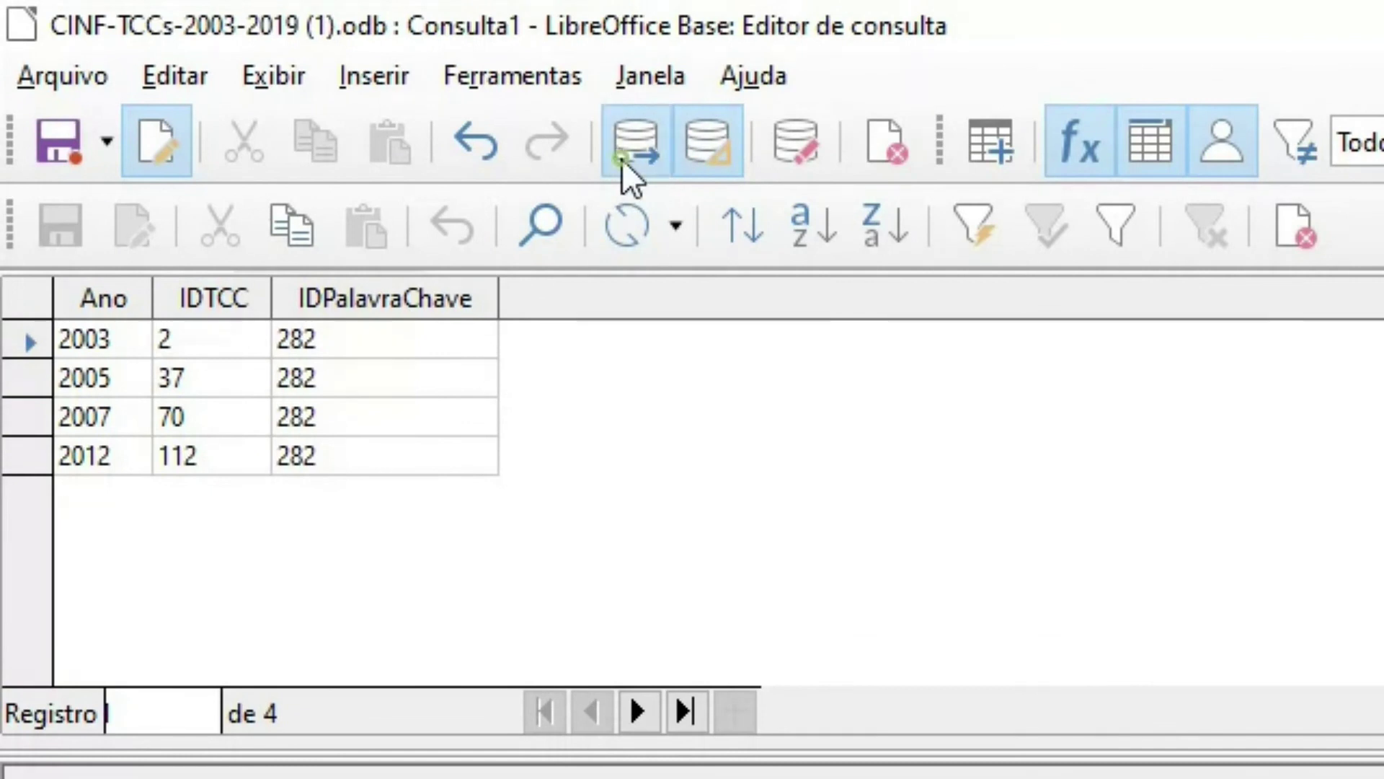
pyautogui.click(621, 159)
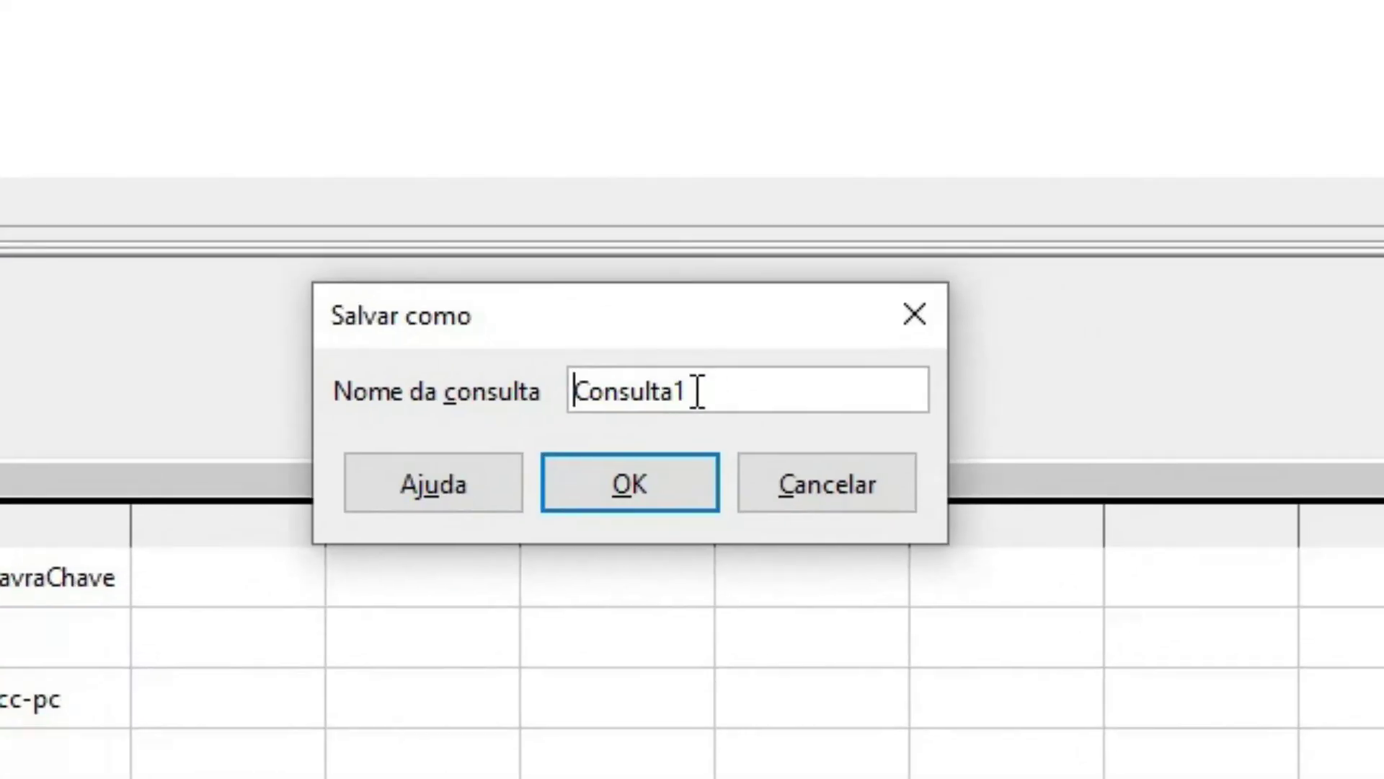
pyautogui.doubleClick(793, 297)
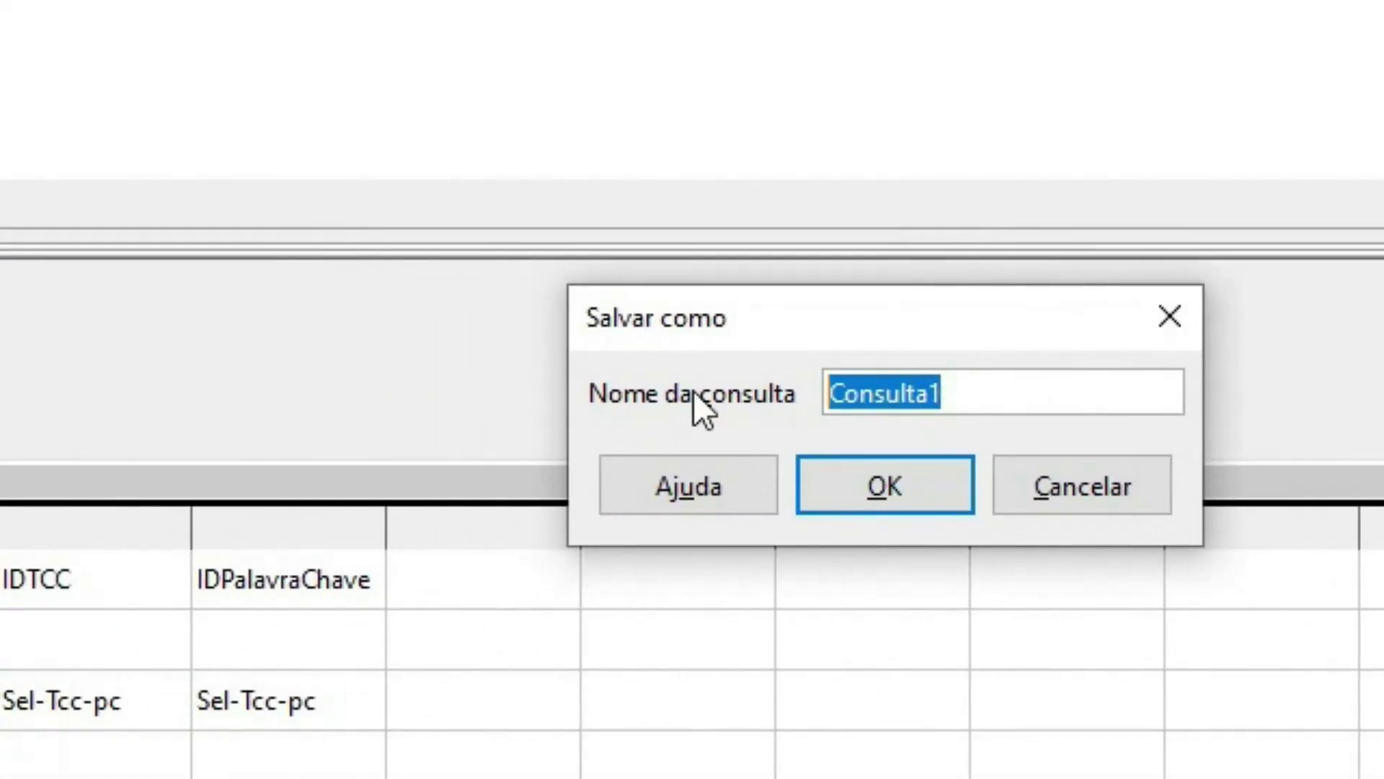
pyautogui.write('Agreg-')
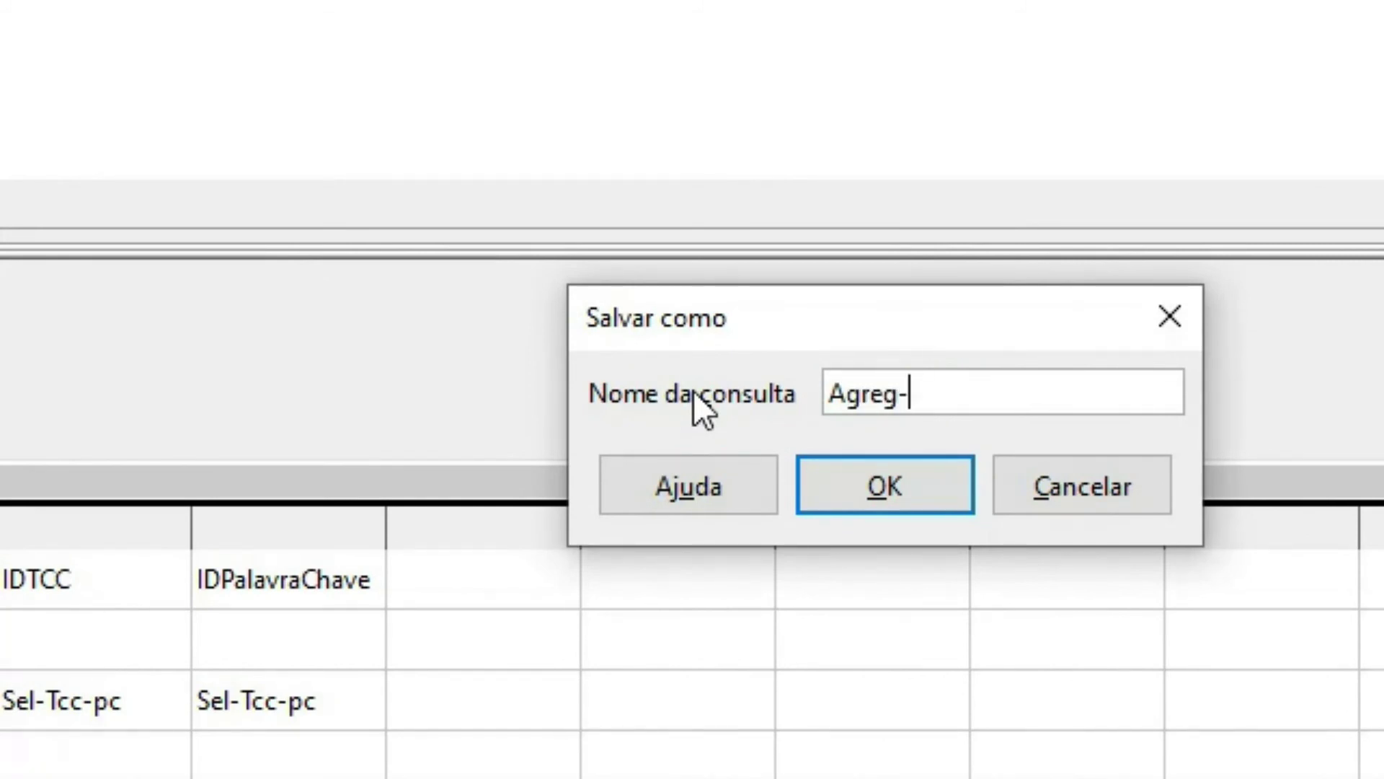
pyautogui.write('ano')
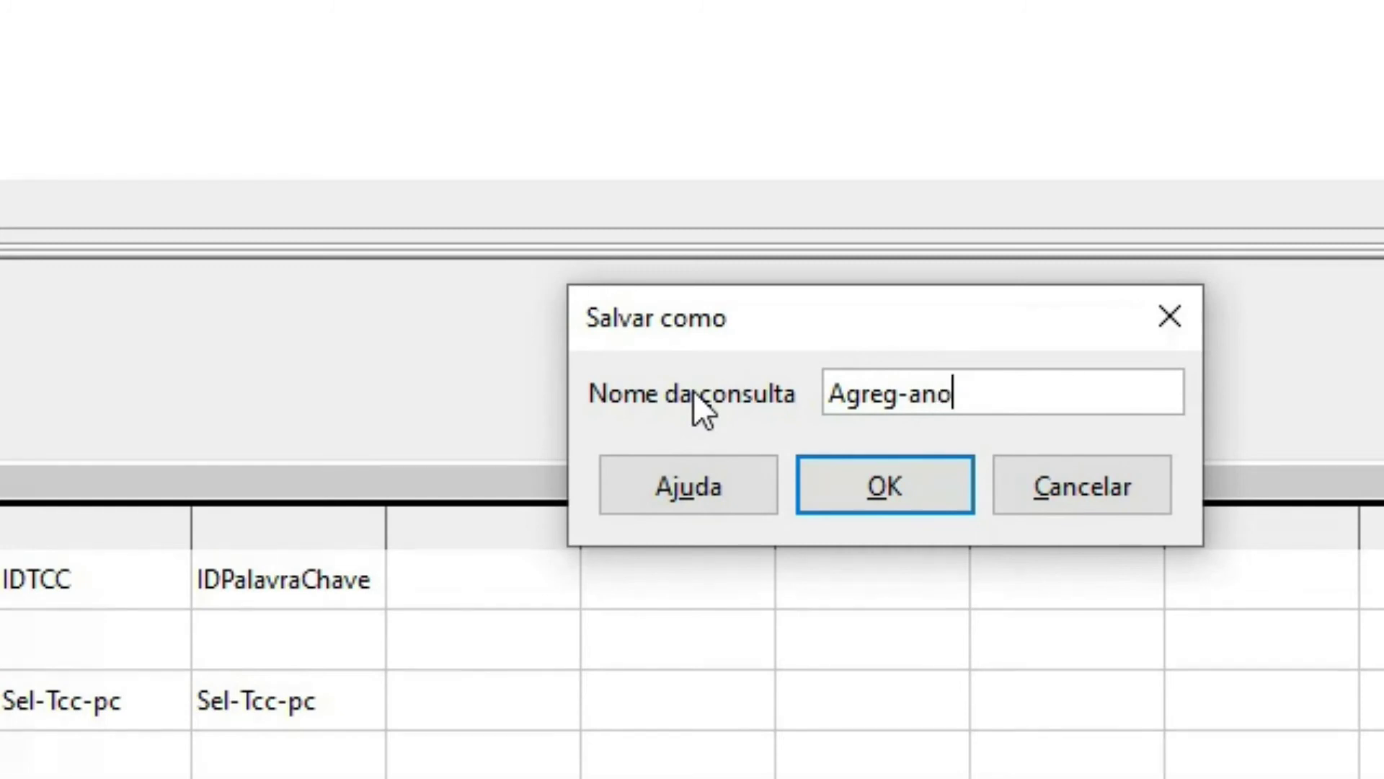
pyautogui.write('-pc=')
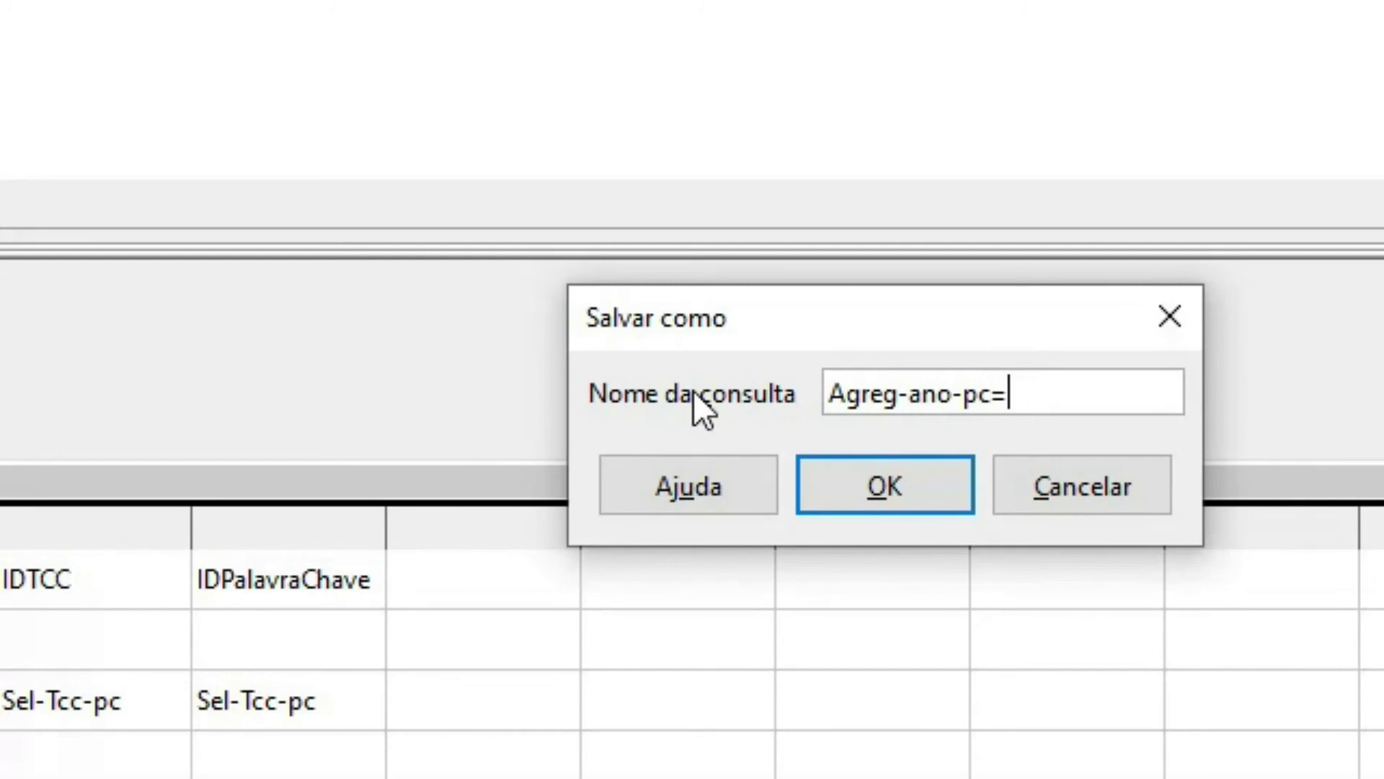
pyautogui.write('282')
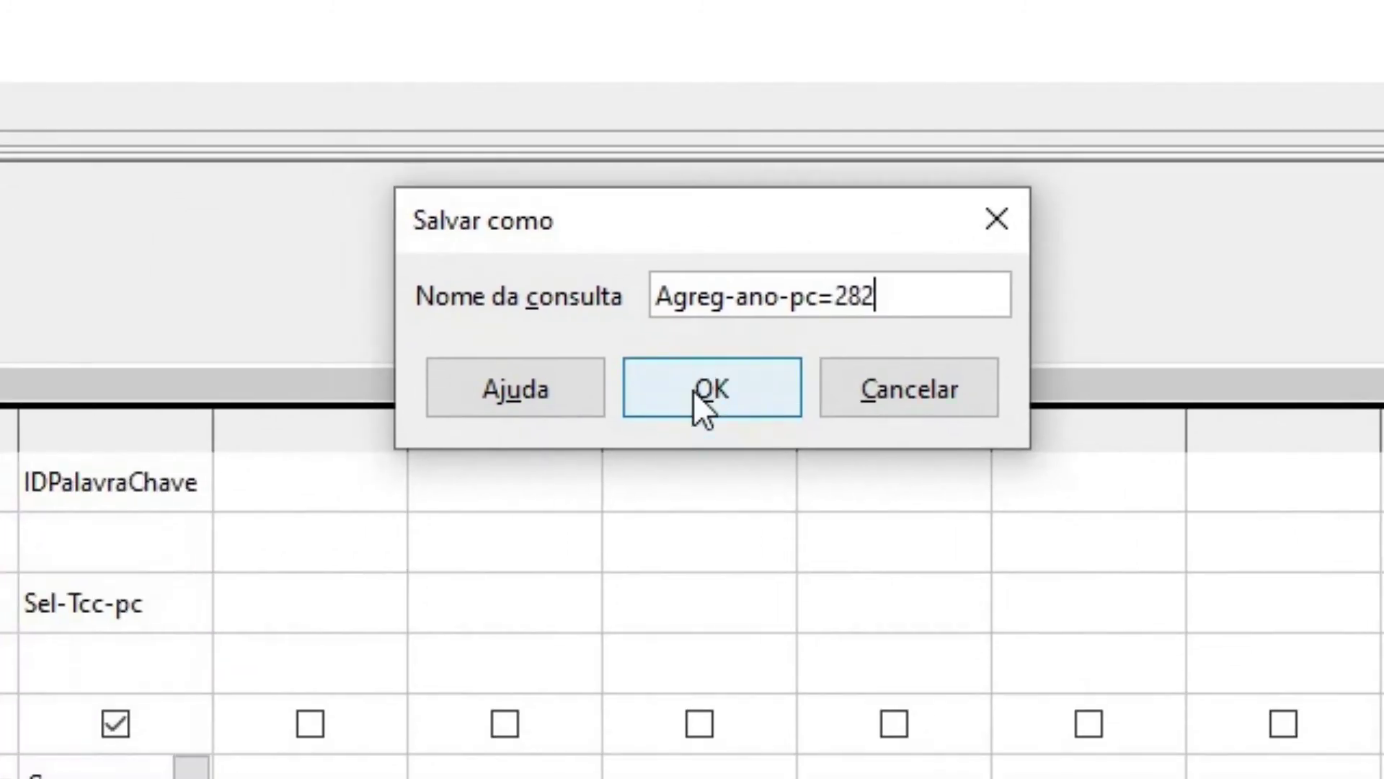
pyautogui.click(529, 456)
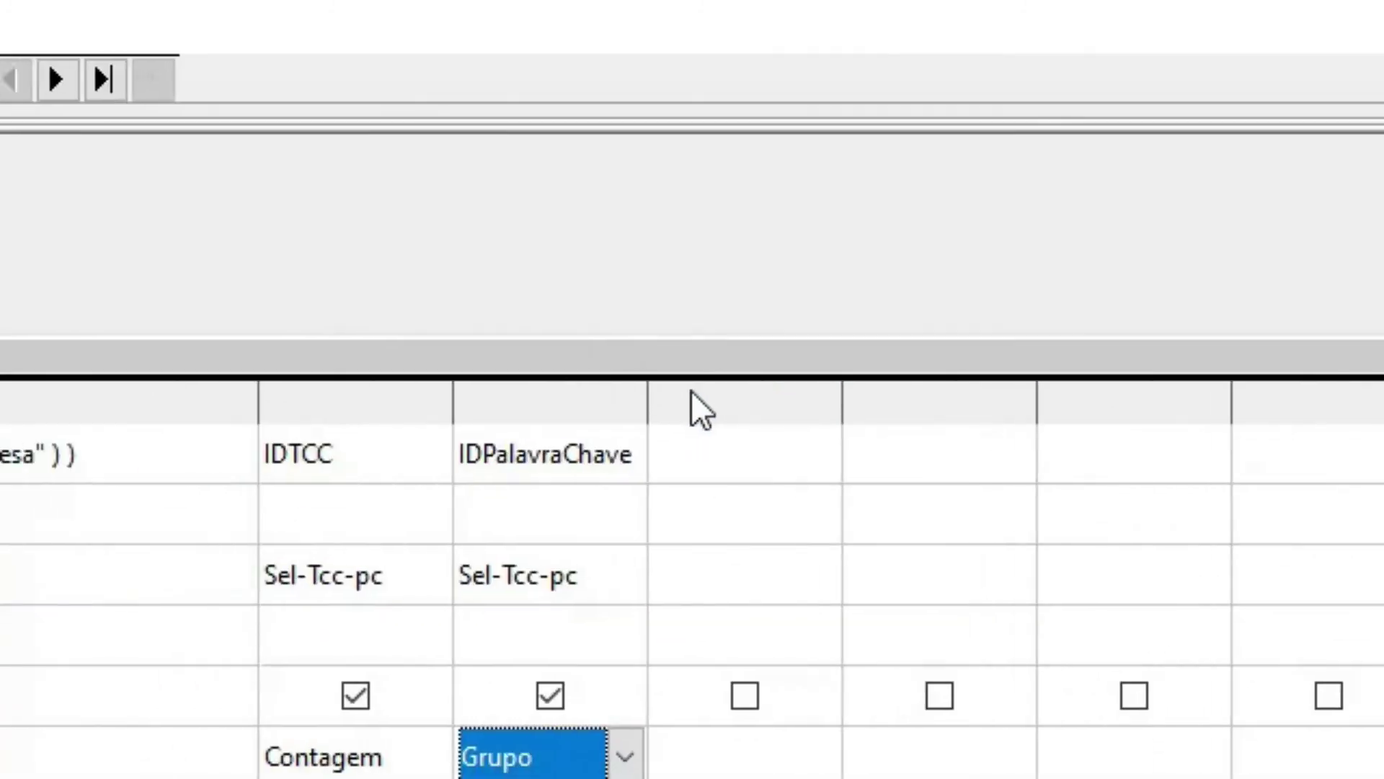
# Close the query design and copy all records of the saved query Agreg-ano-pc=282
pyautogui.click(1313, 29)
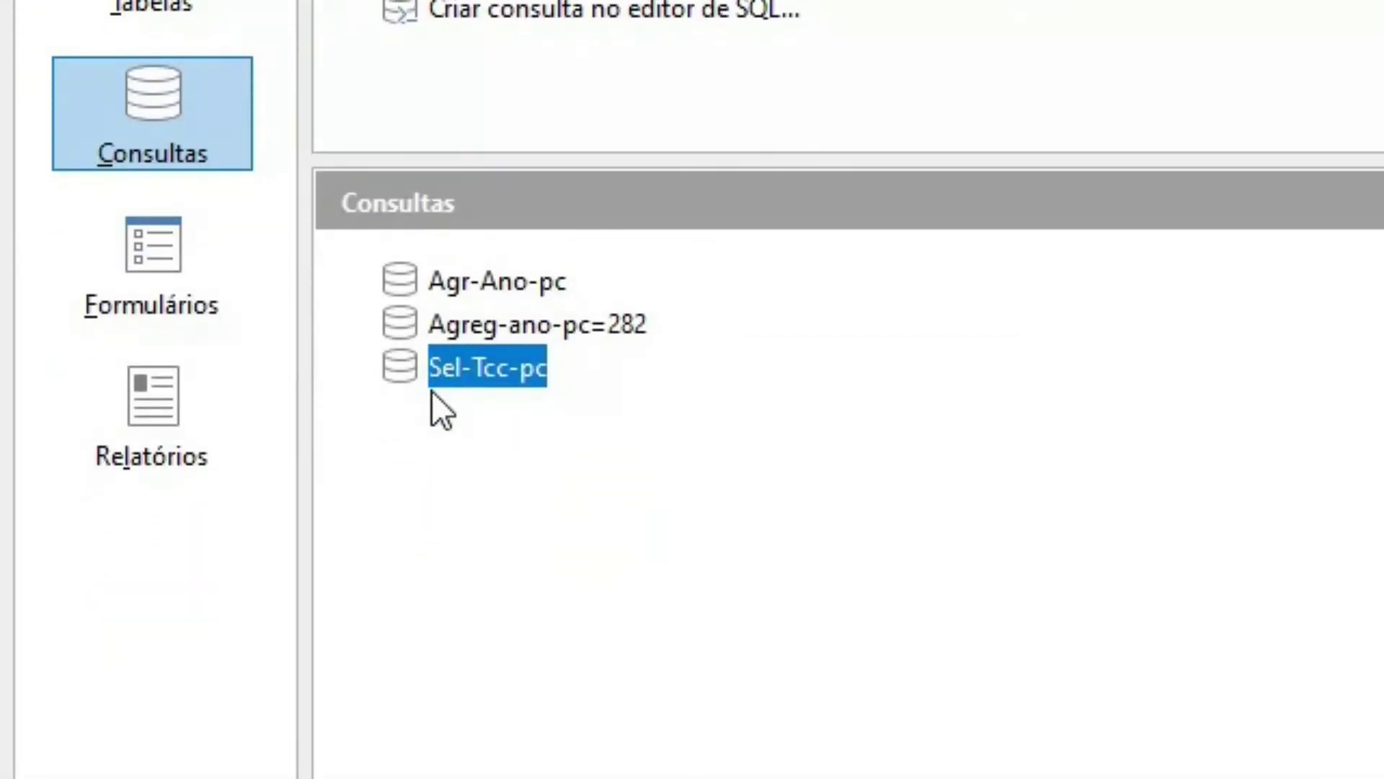
pyautogui.doubleClick(472, 328)
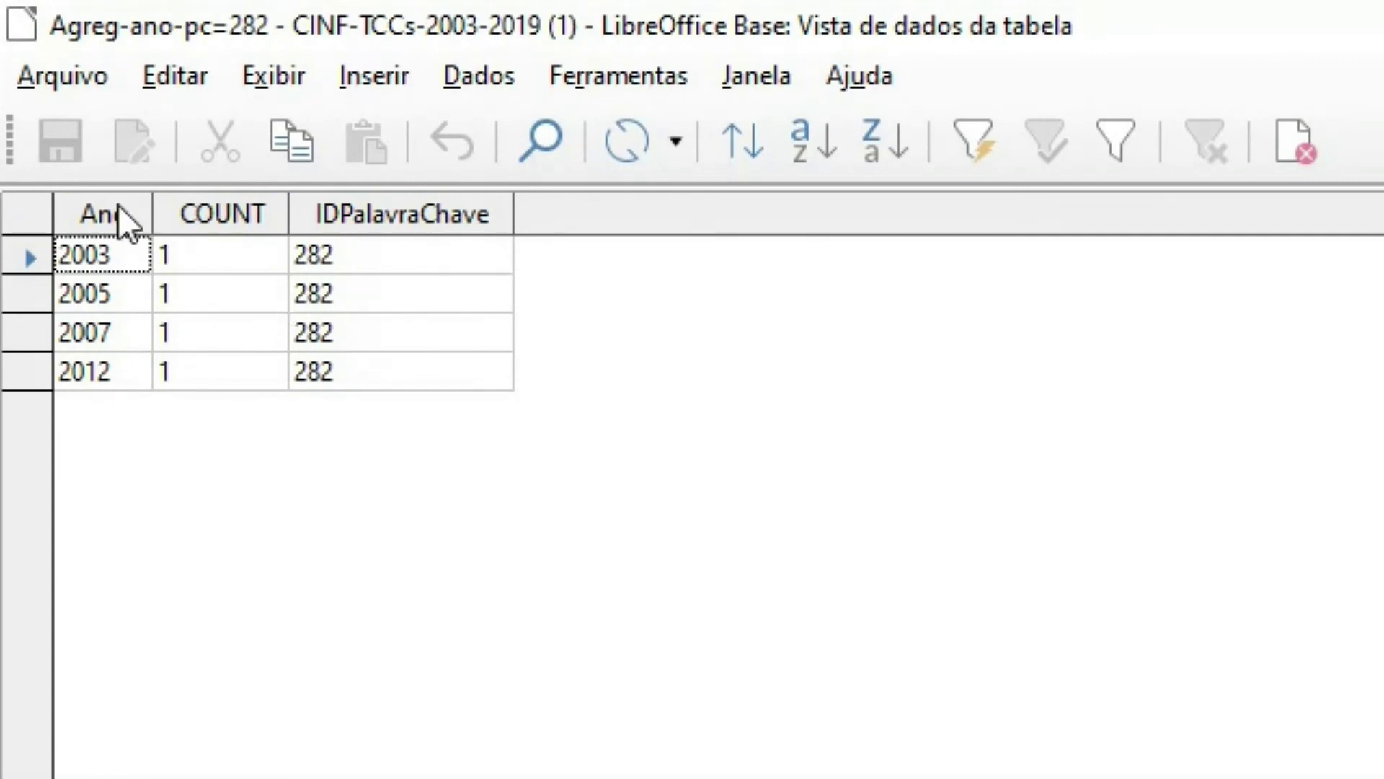
pyautogui.click(25, 220)
pyautogui.rightClick(25, 216)
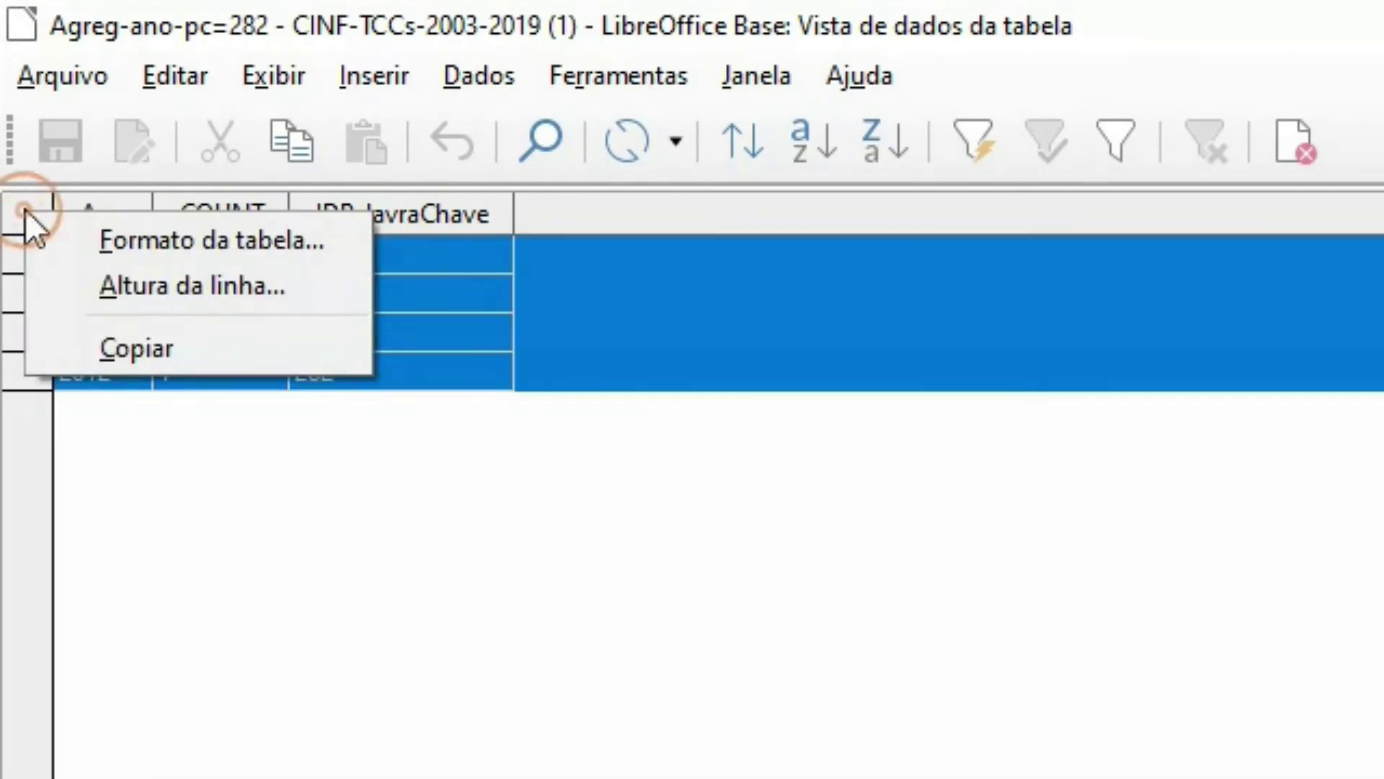
pyautogui.click(103, 348)
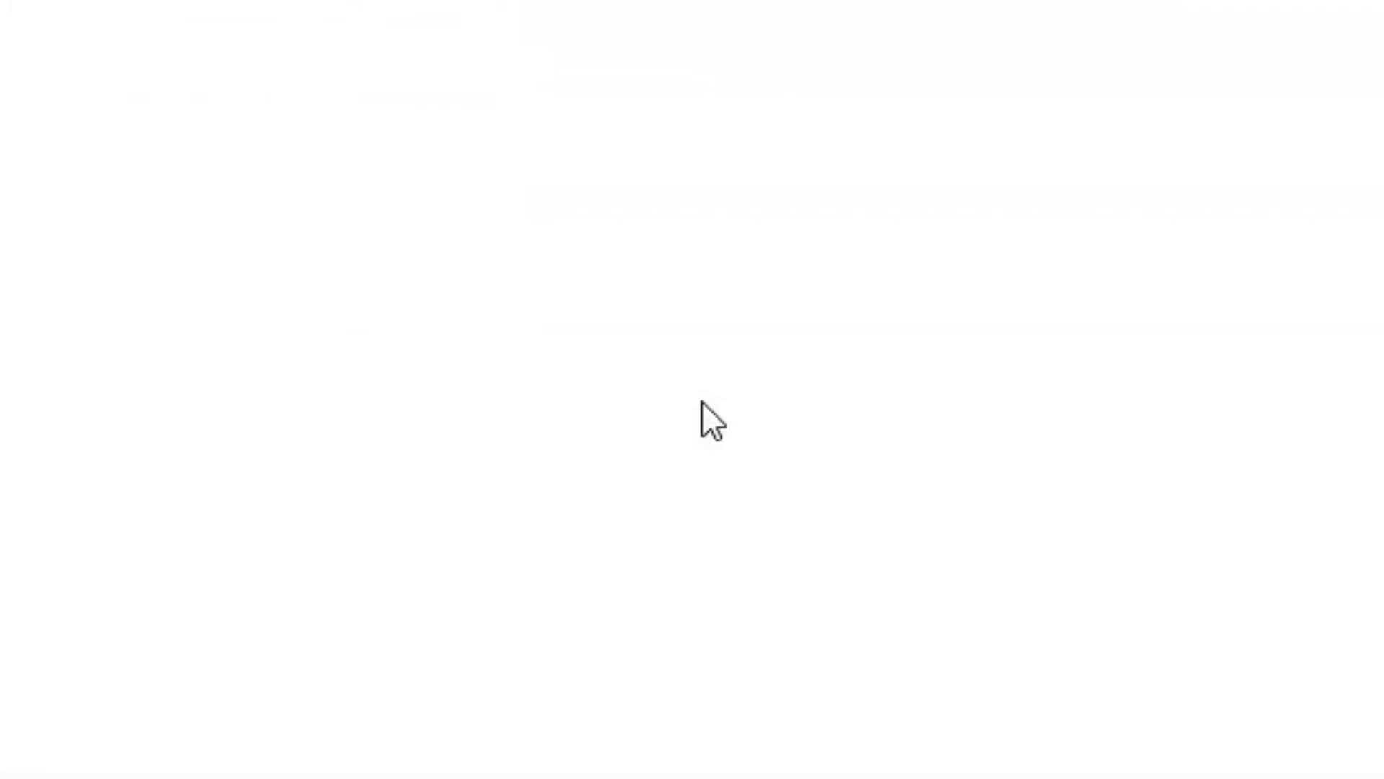
# Switch to the LibreOffice Calc spreadsheet and paste the copied query records at cell A1 of a new sheet
pyautogui.click(693, 717)
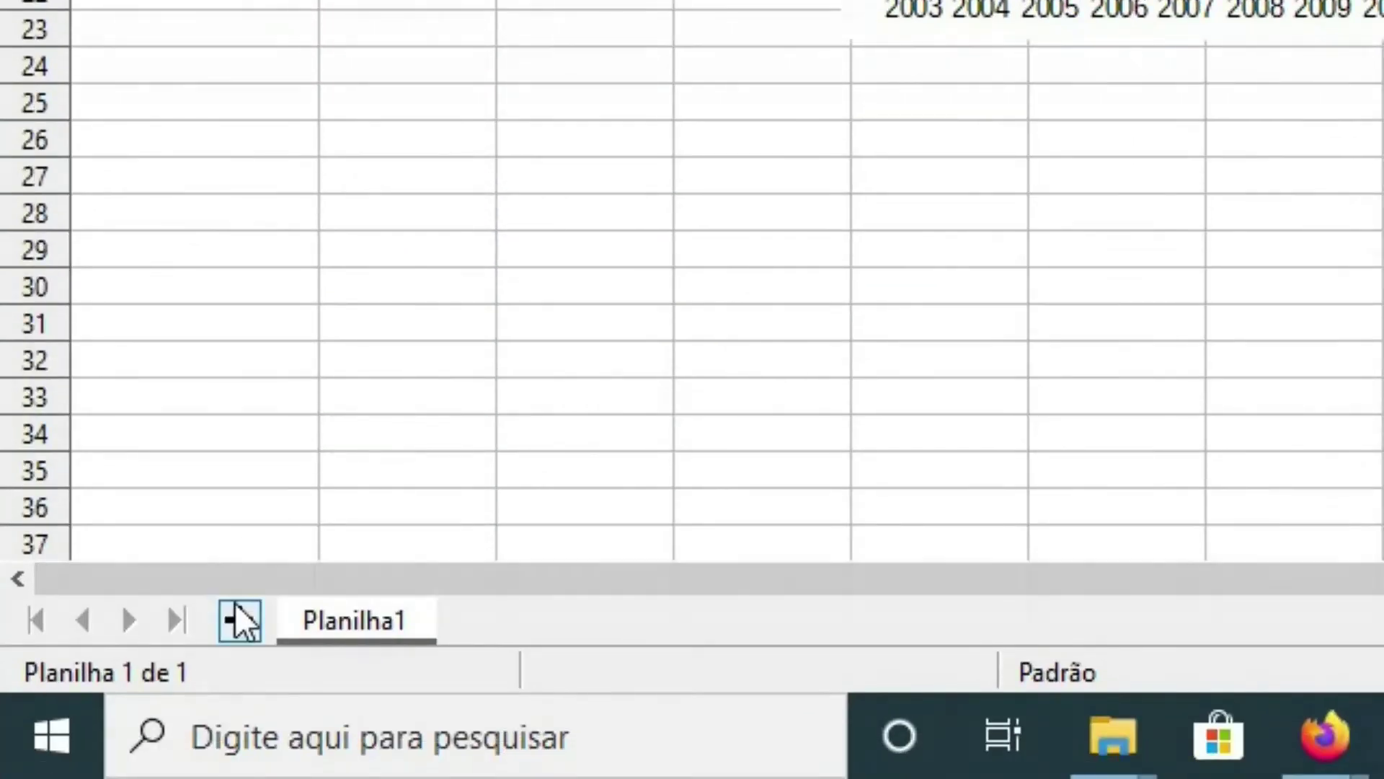
pyautogui.click(235, 604)
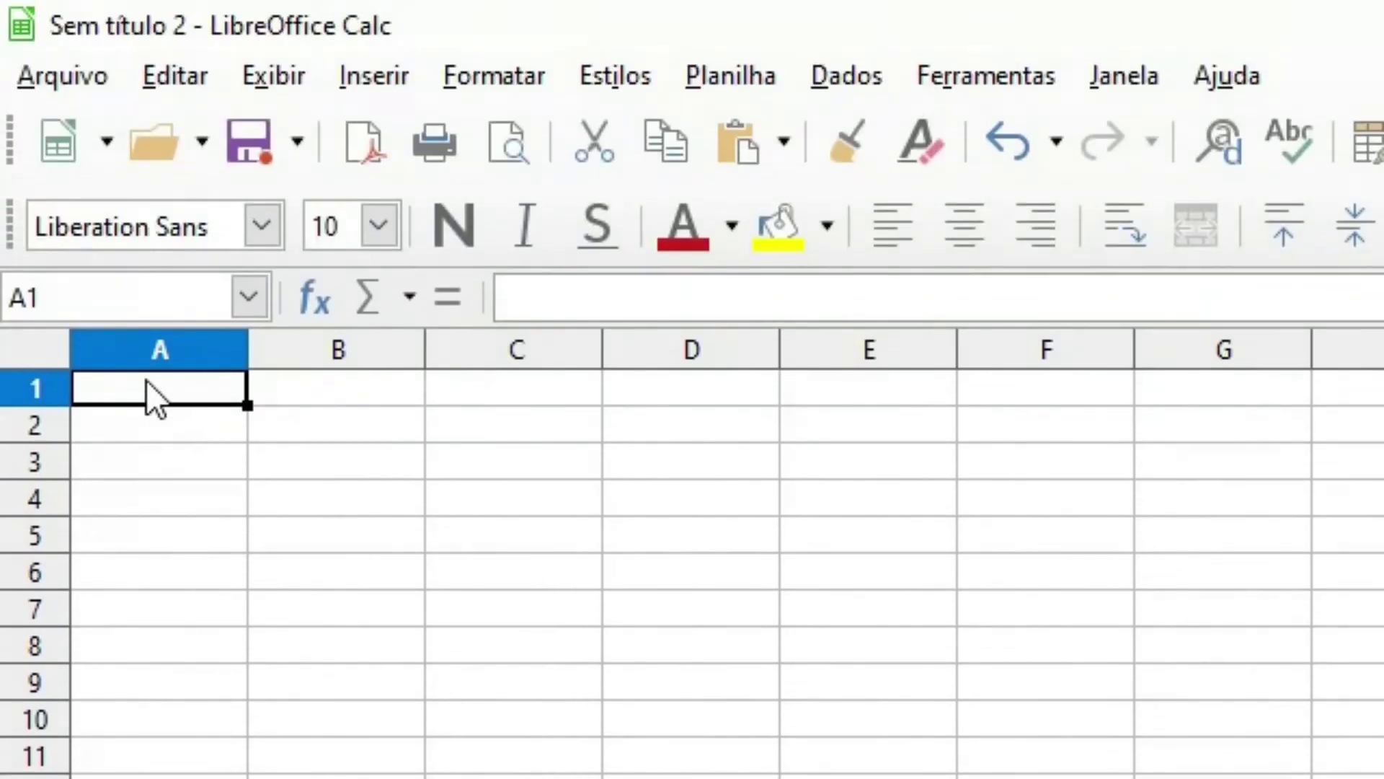
pyautogui.rightClick(150, 384)
pyautogui.click(193, 498)
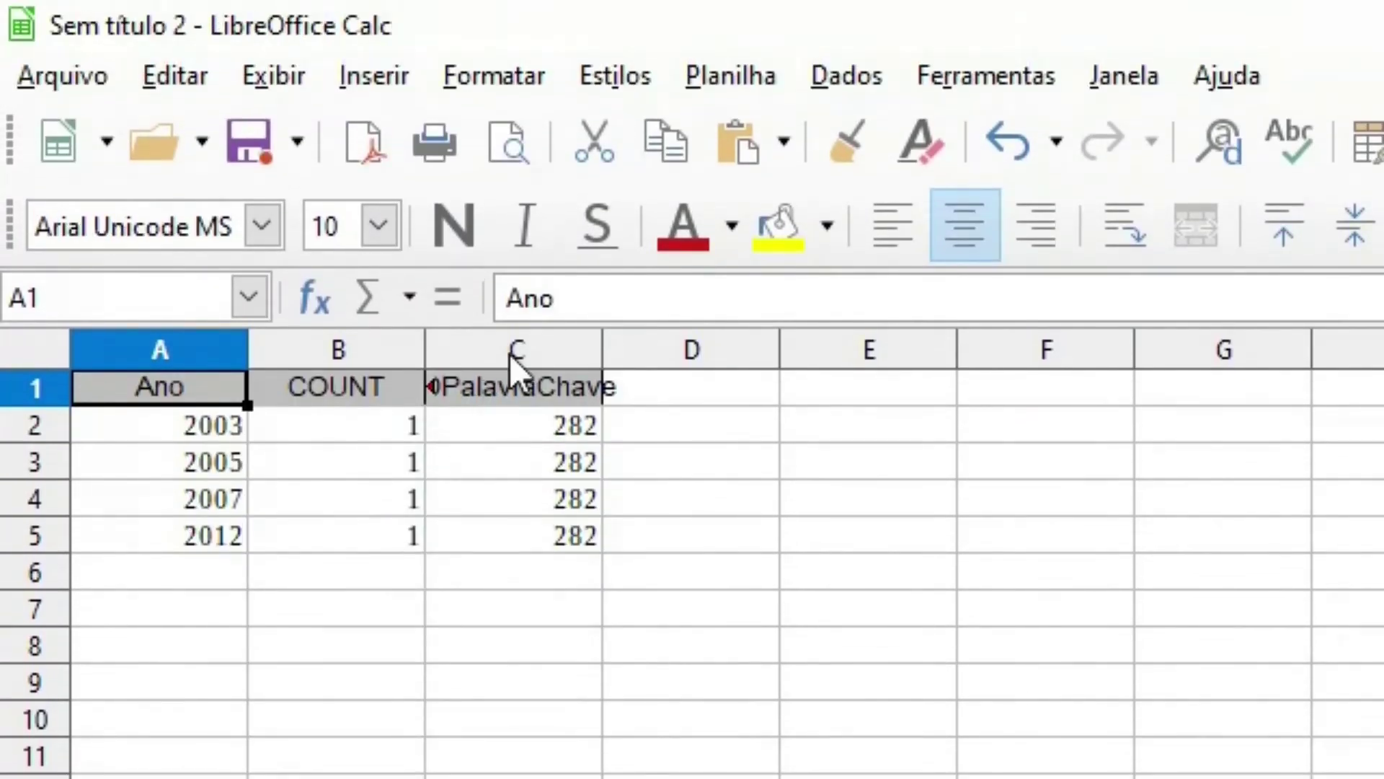
# Delete the IDPalavraChave column from the pasted data
pyautogui.click(509, 289)
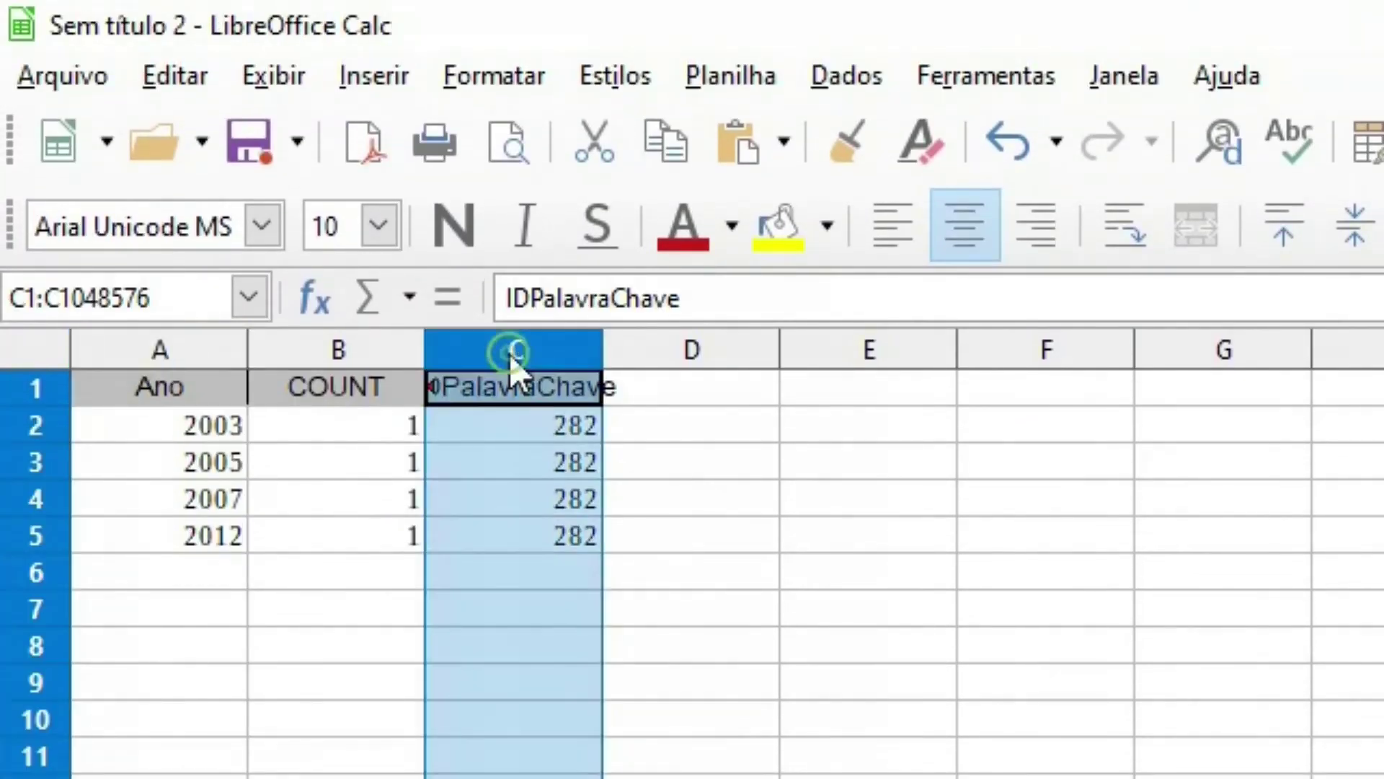
pyautogui.rightClick(509, 290)
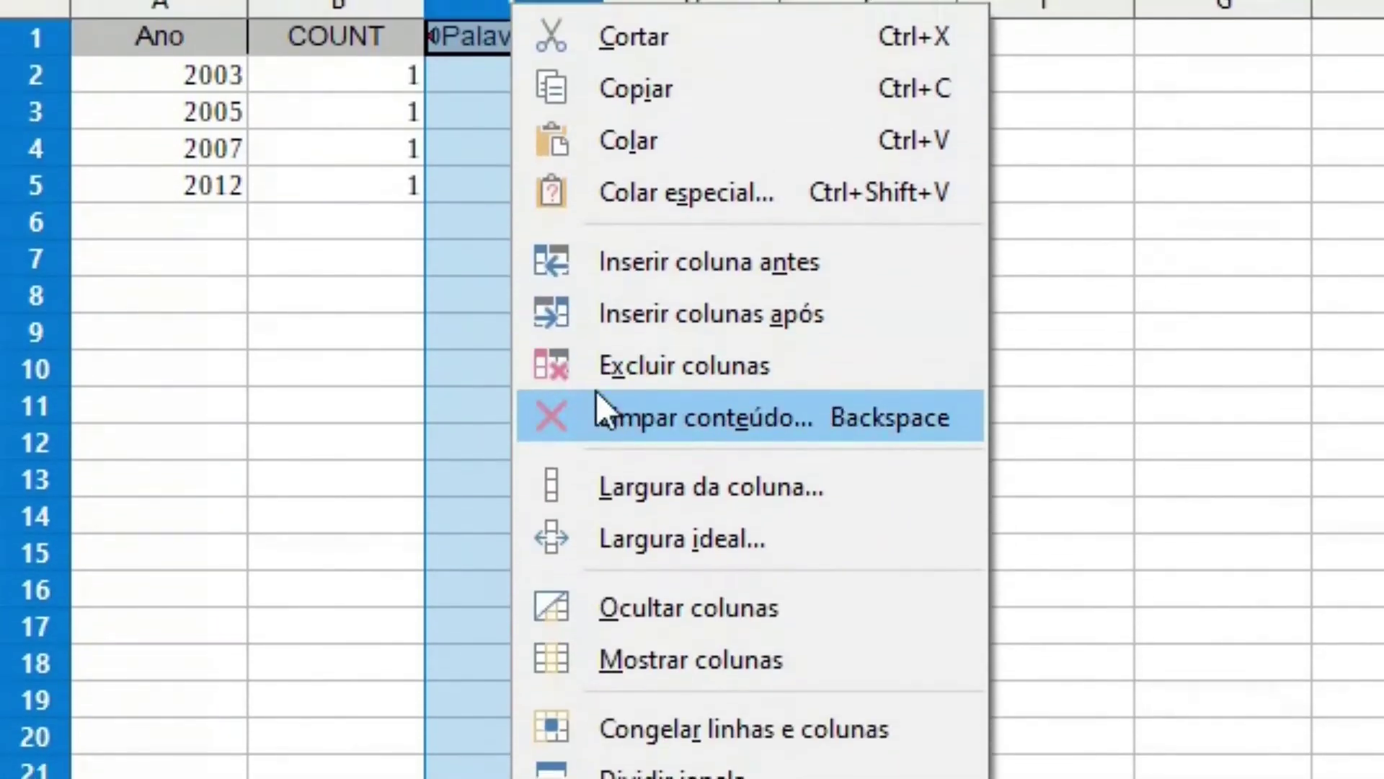
pyautogui.click(607, 391)
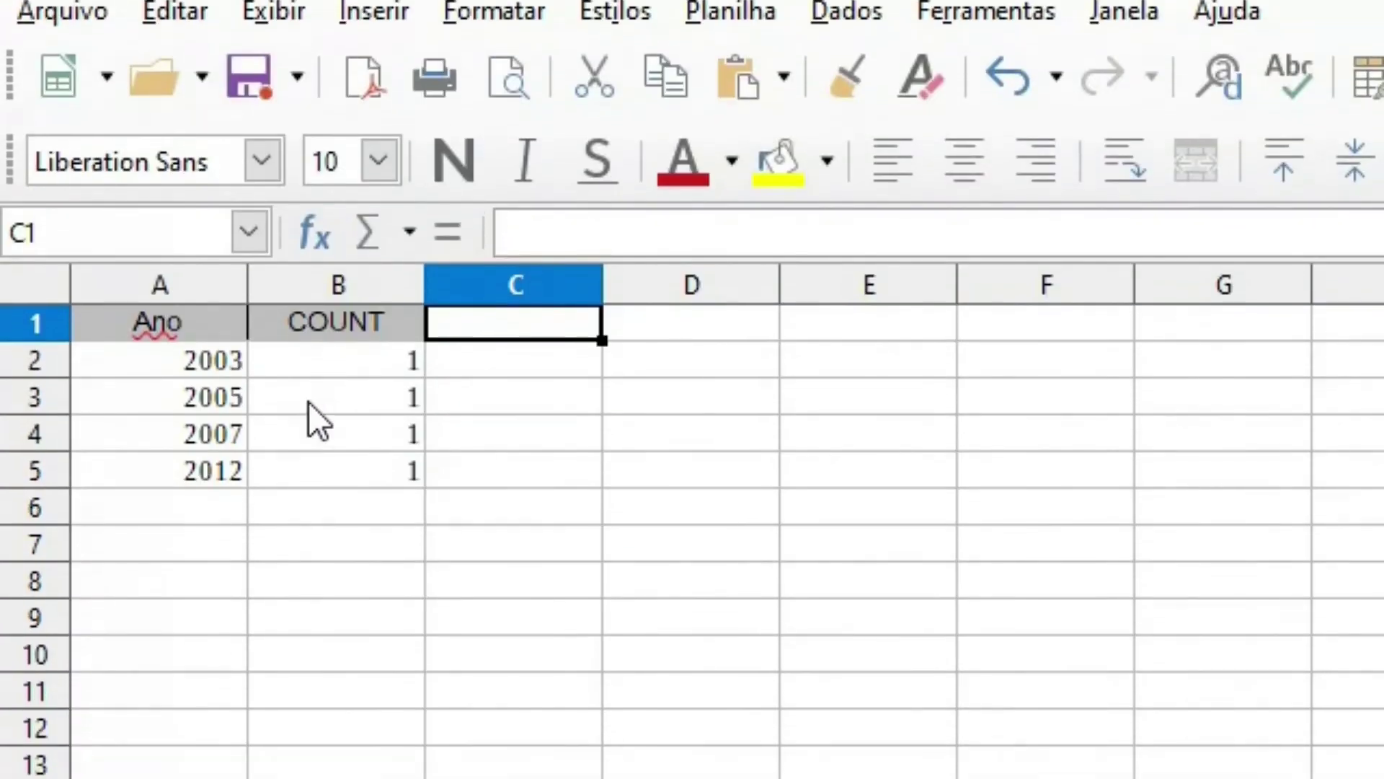
# Rename the COUNT header in cell B1 as CPC
pyautogui.click(285, 234)
pyautogui.click(349, 387)
pyautogui.doubleClick(349, 383)
pyautogui.moveTo(411, 386); pyautogui.dragTo(268, 382)
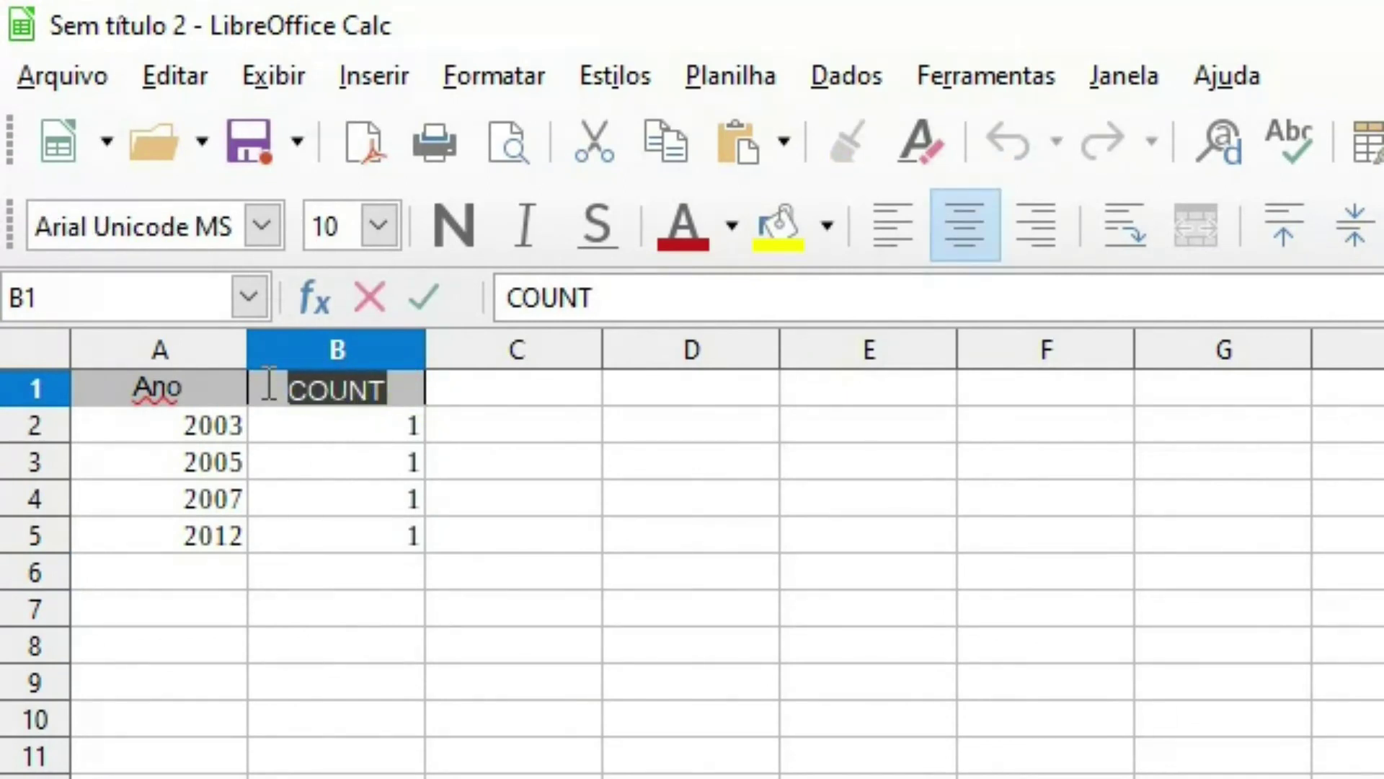
pyautogui.write('CPC')
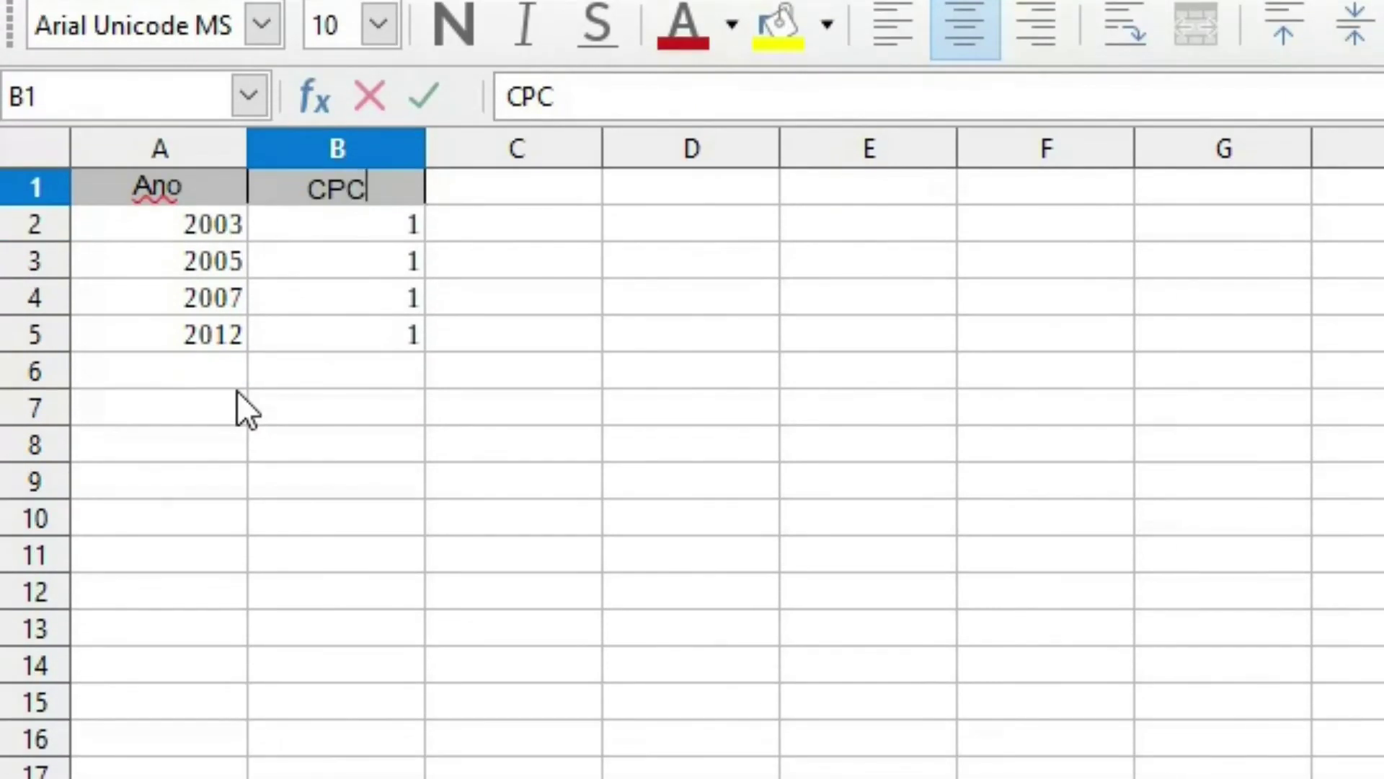
pyautogui.click(268, 607)
# Insert an empty row above the 2005 row of the pasted data
pyautogui.moveTo(30, 443); pyautogui.dragTo(30, 448)
pyautogui.moveTo(31, 390); pyautogui.dragTo(31, 388)
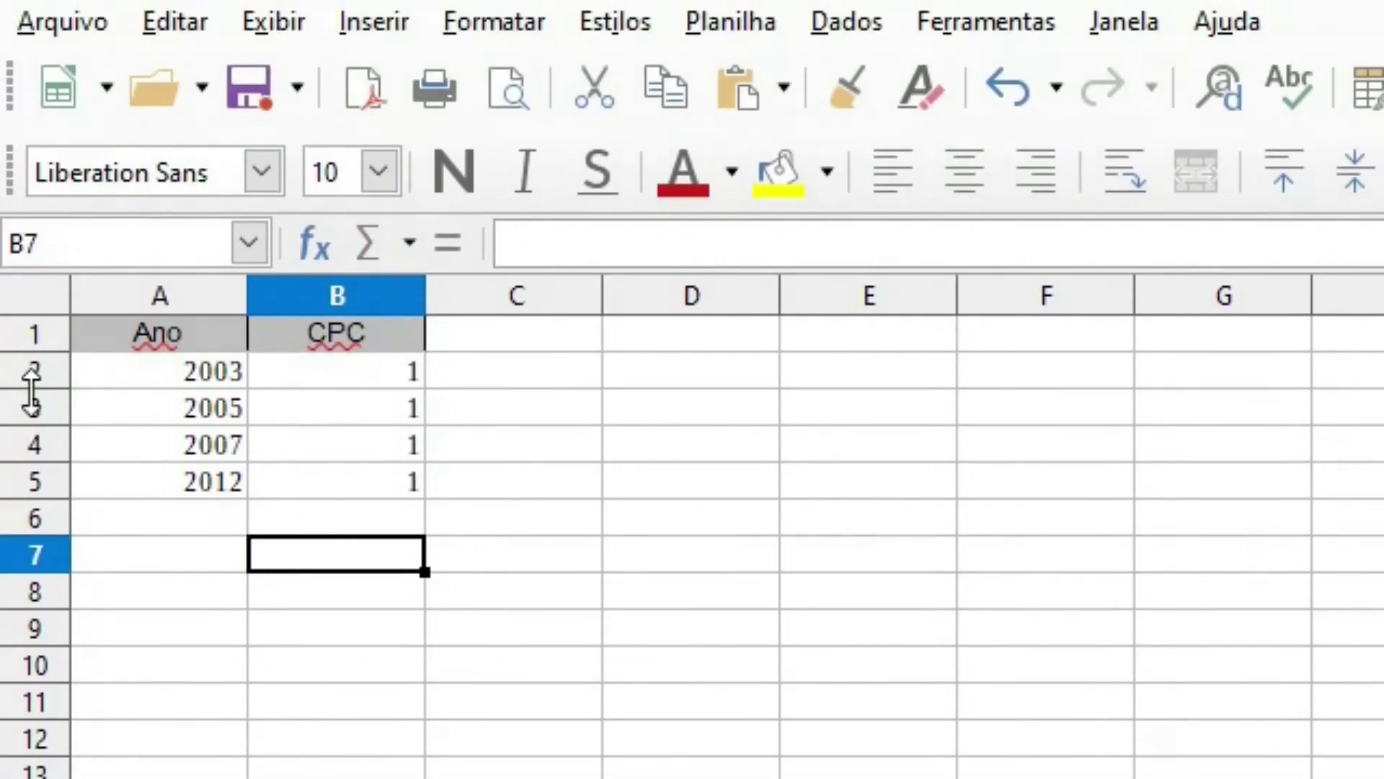
pyautogui.click(31, 406)
pyautogui.rightClick(31, 406)
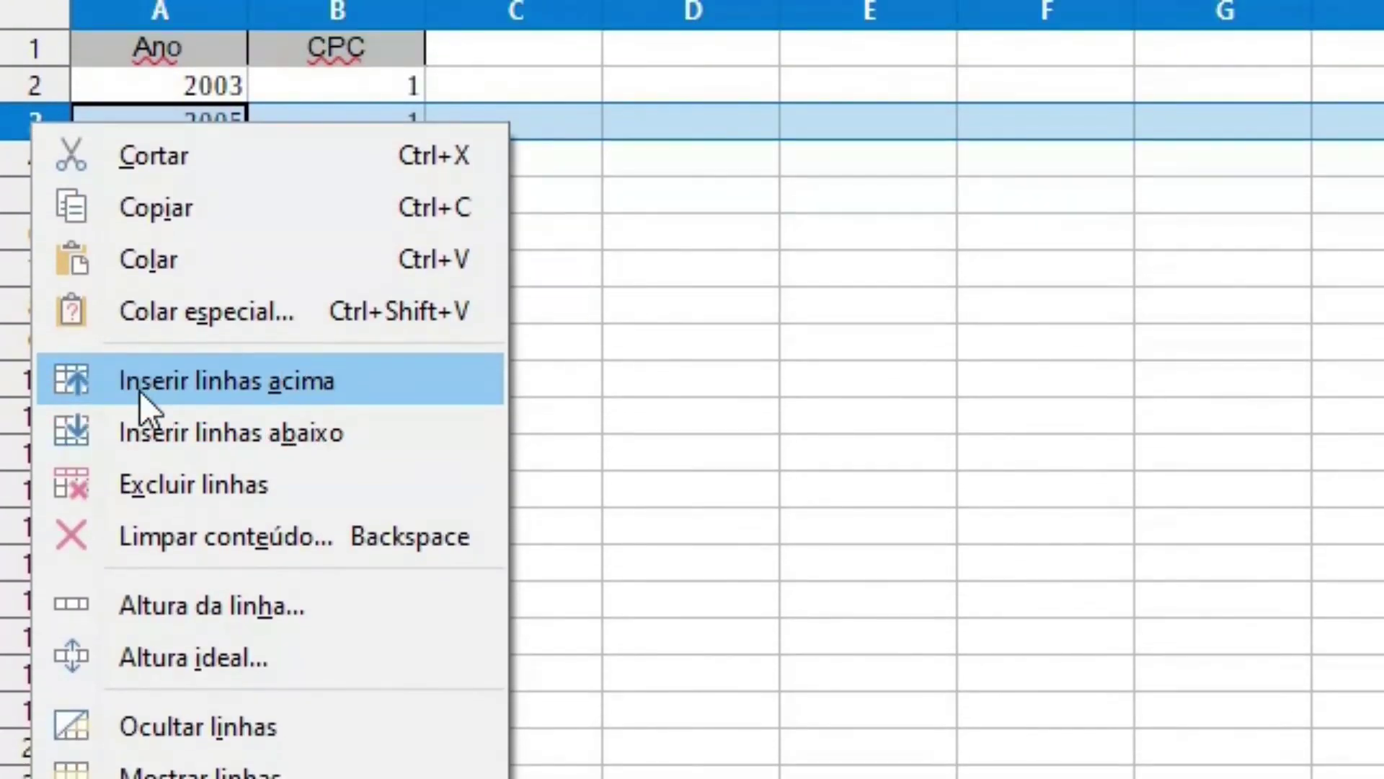
pyautogui.click(139, 371)
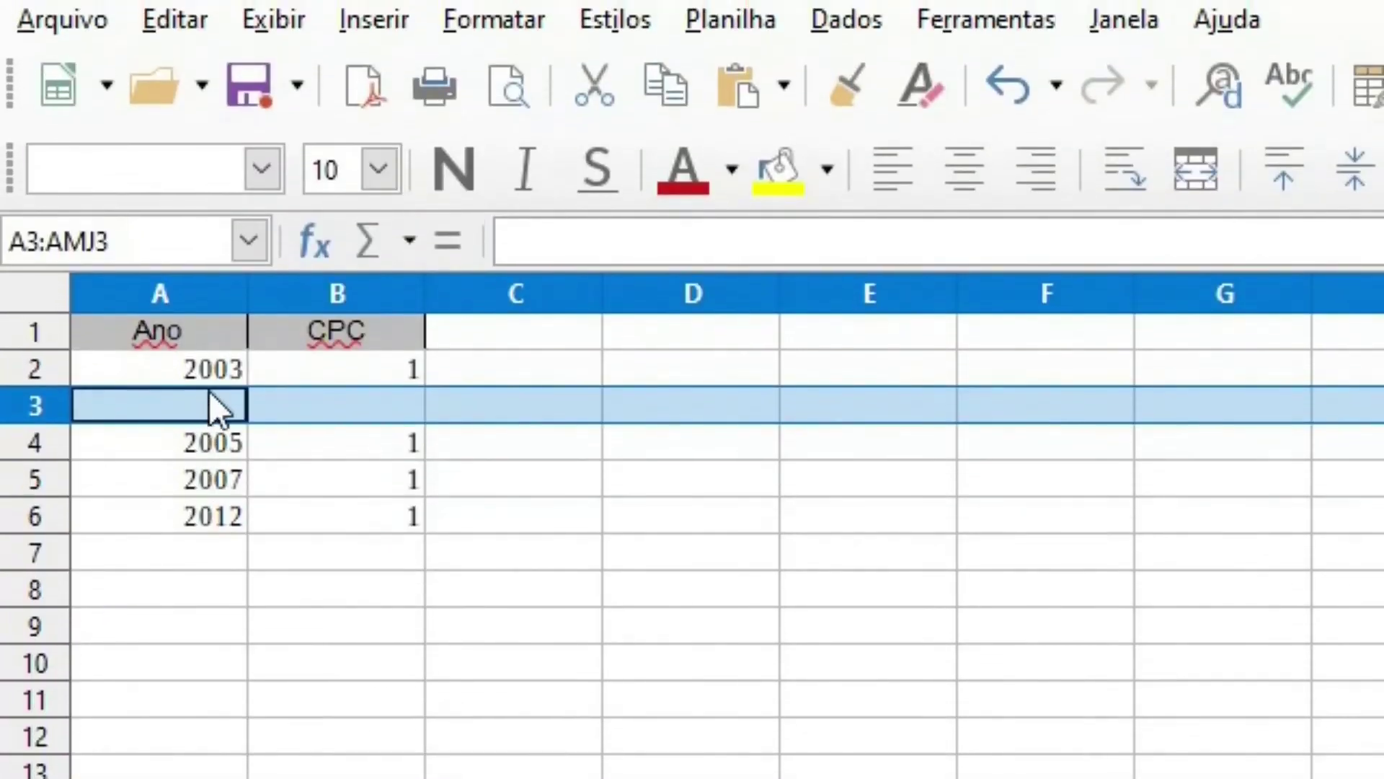
# Fill cell A3 with the year 2004 by extending the 2003 cell, and insert four empty rows above the 2012 row
pyautogui.click(215, 359)
pyautogui.moveTo(245, 393); pyautogui.dragTo(241, 428)
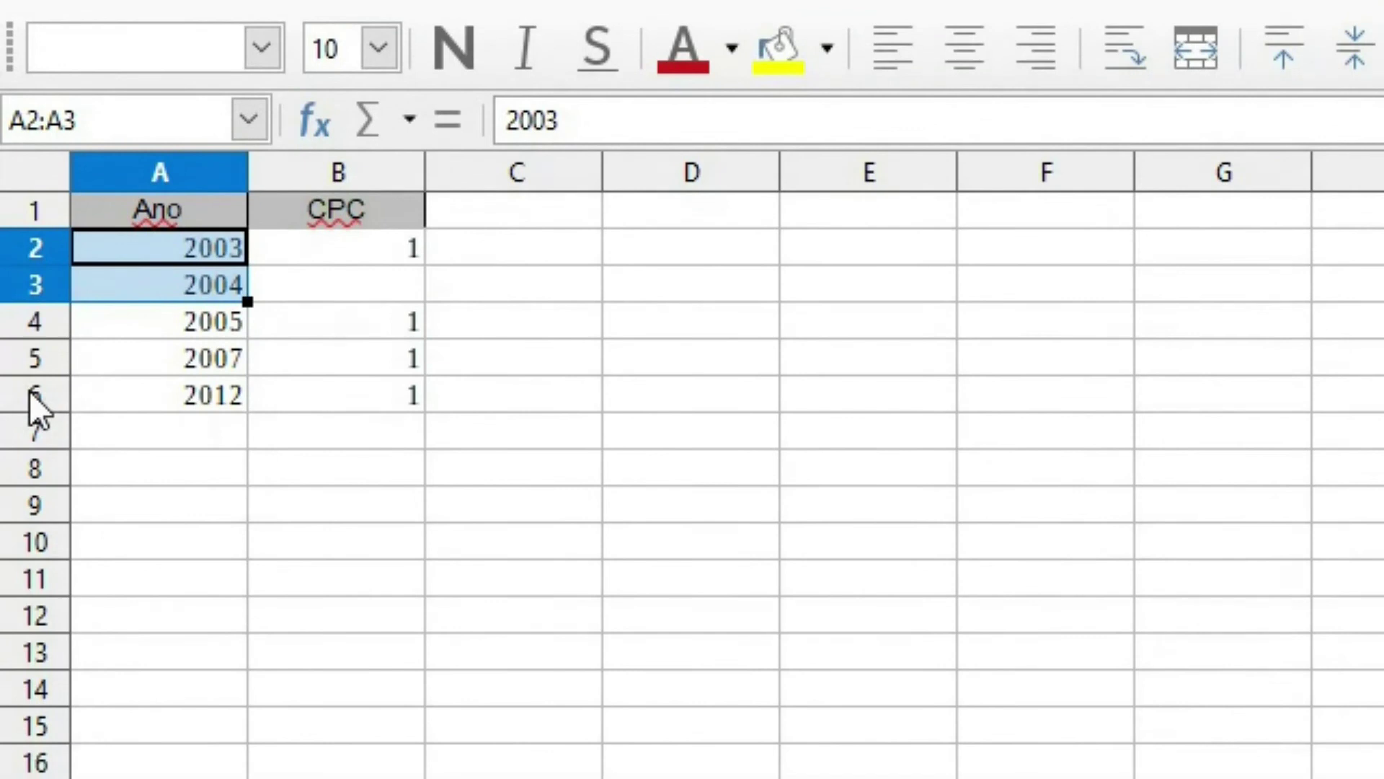
pyautogui.click(29, 390)
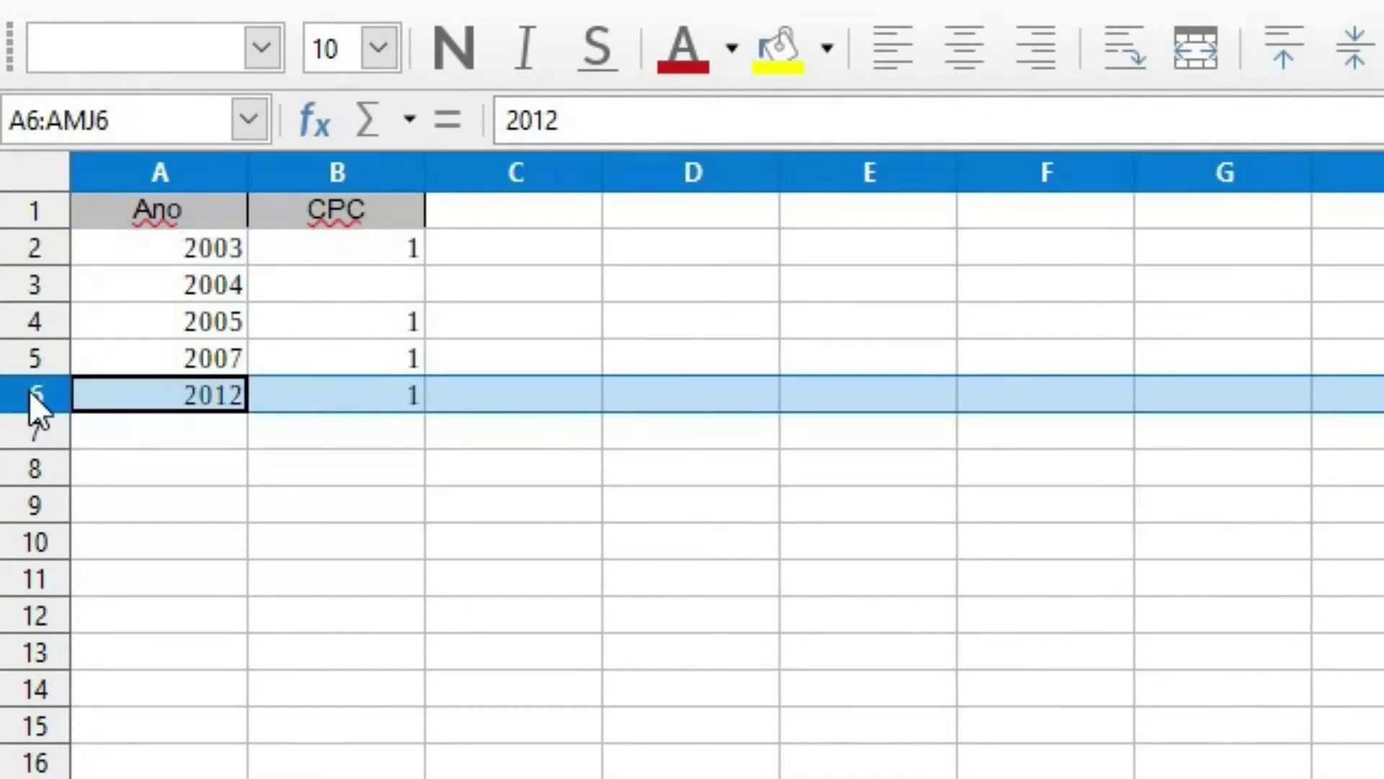
pyautogui.rightClick(29, 391)
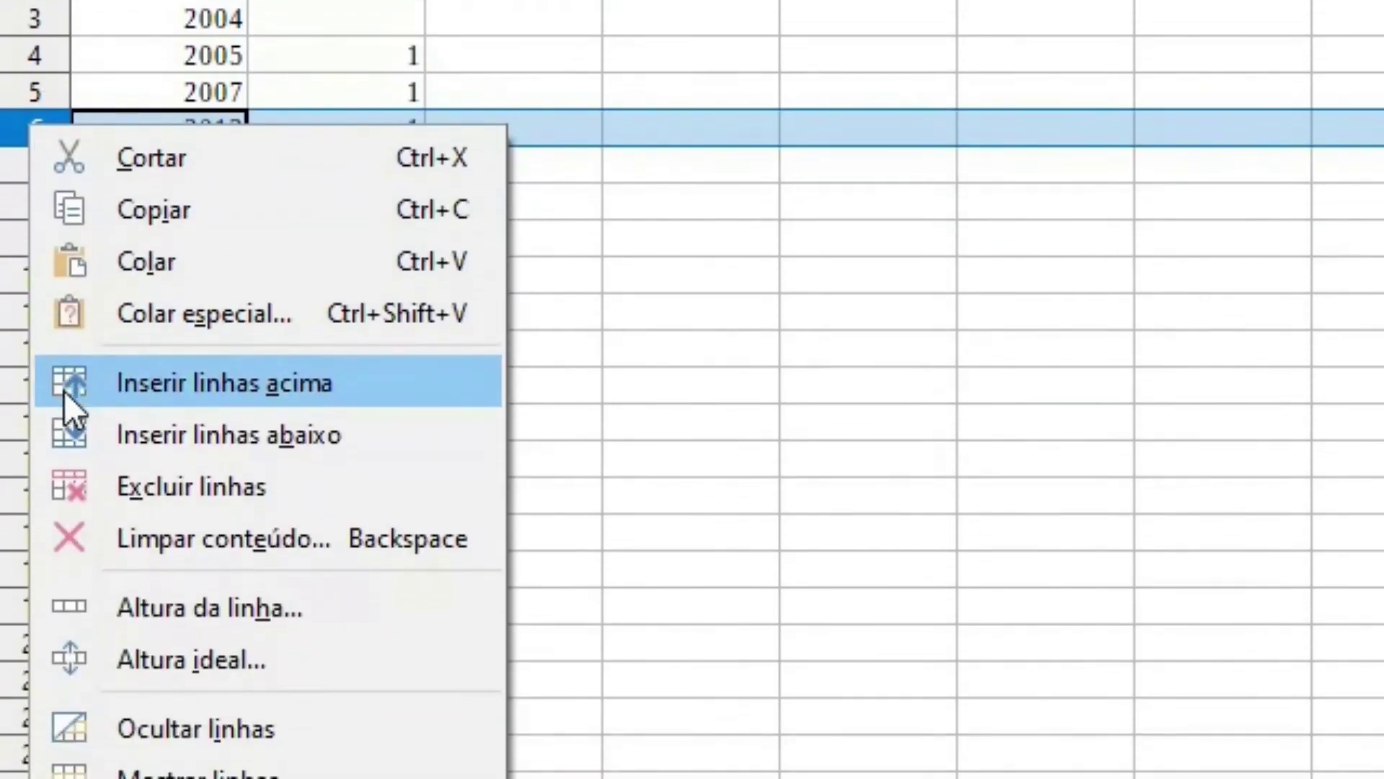
pyautogui.click(65, 391)
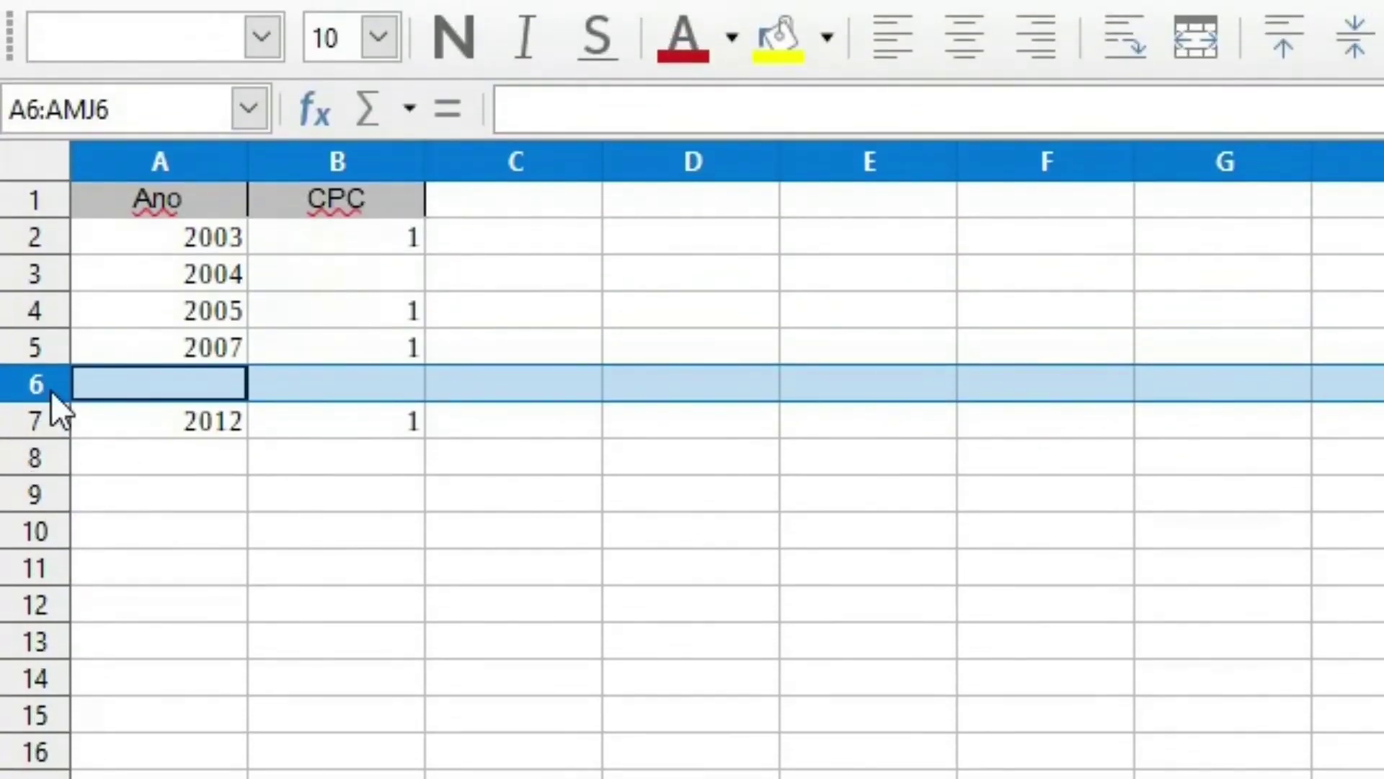
pyautogui.rightClick(51, 391)
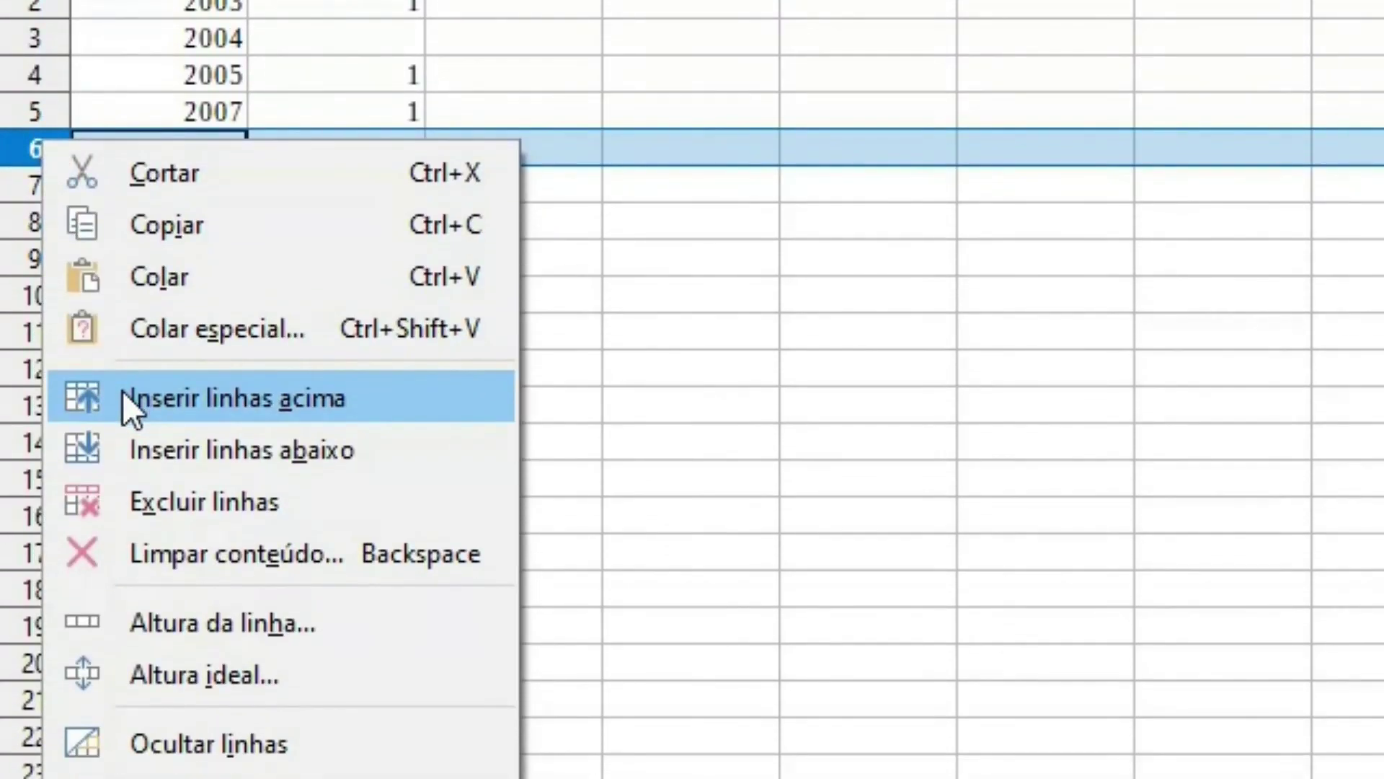
pyautogui.click(123, 391)
pyautogui.rightClick(24, 174)
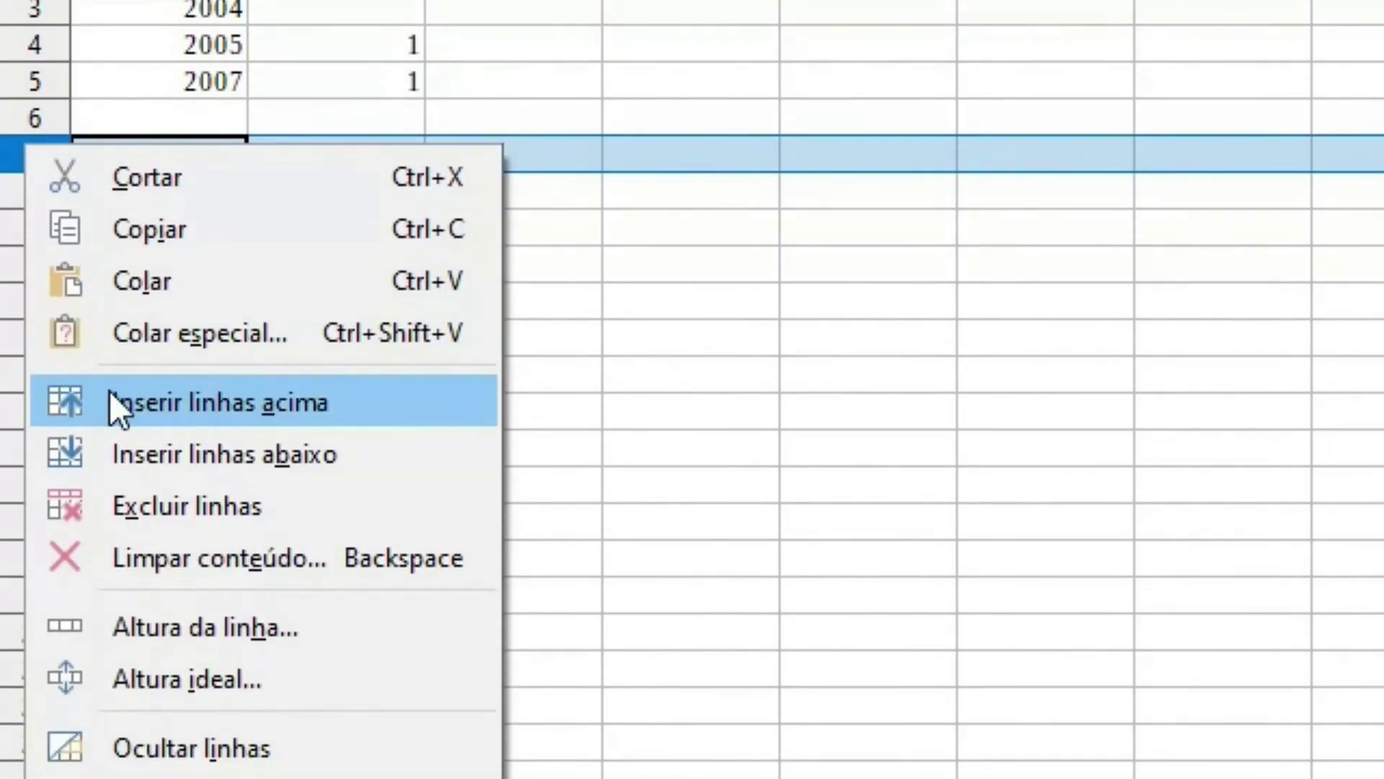
pyautogui.click(110, 393)
pyautogui.rightClick(33, 193)
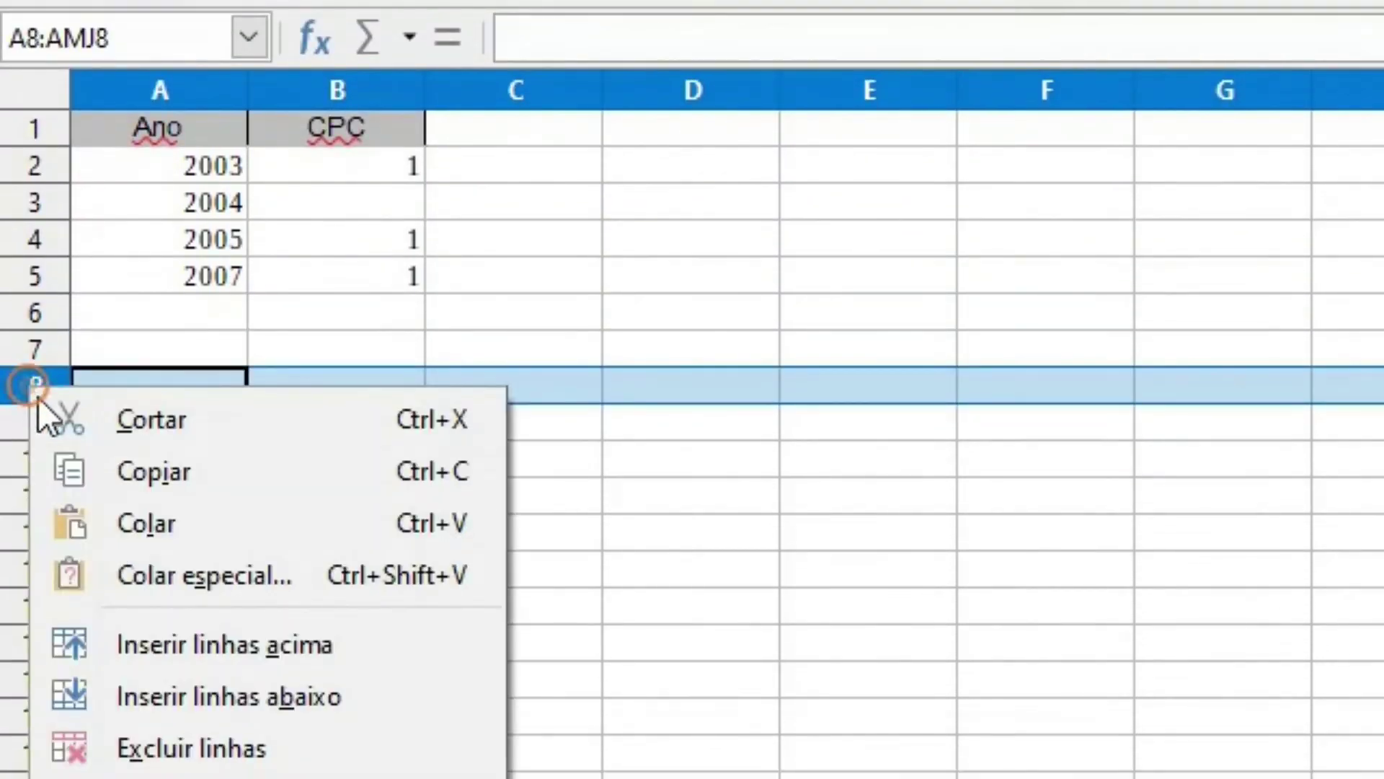
pyautogui.click(109, 644)
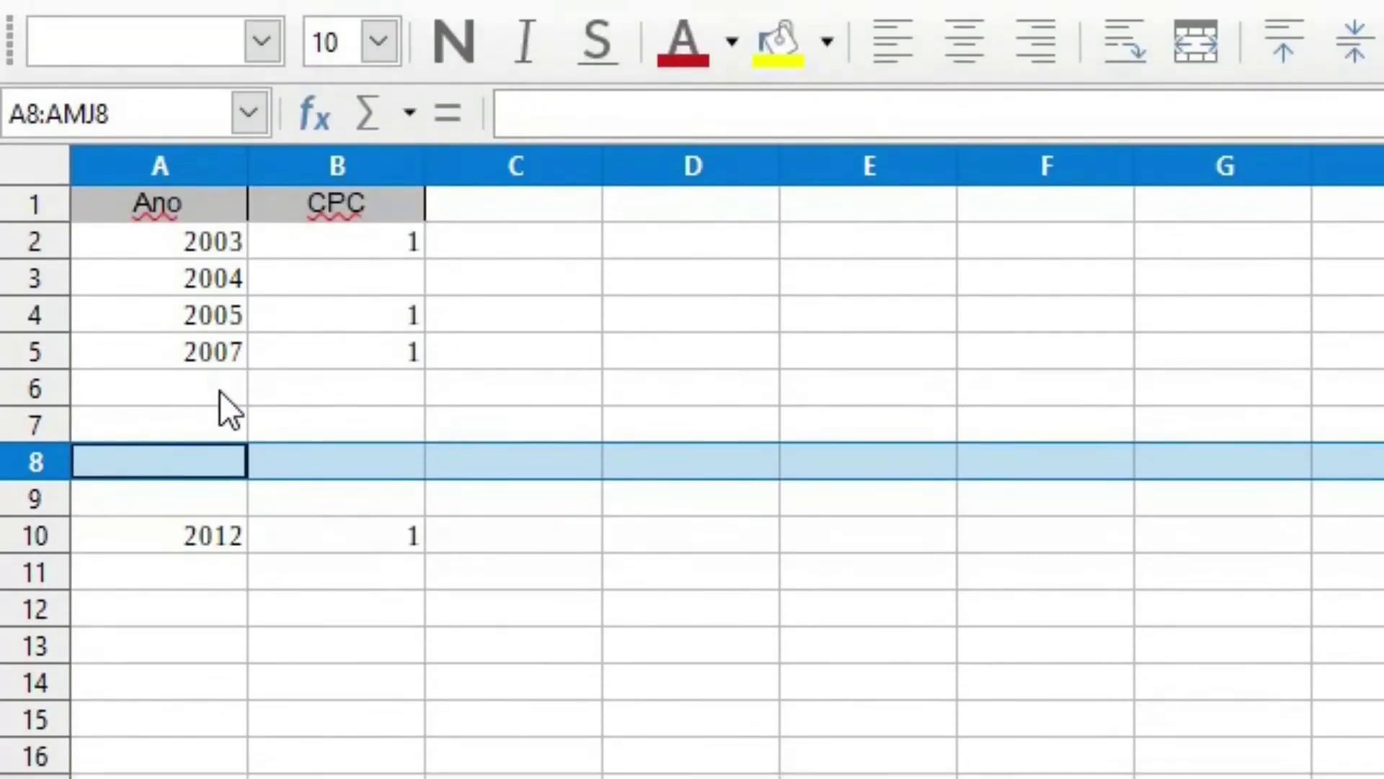
# Extend the year 2007 from cell A5 down to A9 to fill in the years 2008 to 2011
pyautogui.click(221, 393)
pyautogui.click(235, 367)
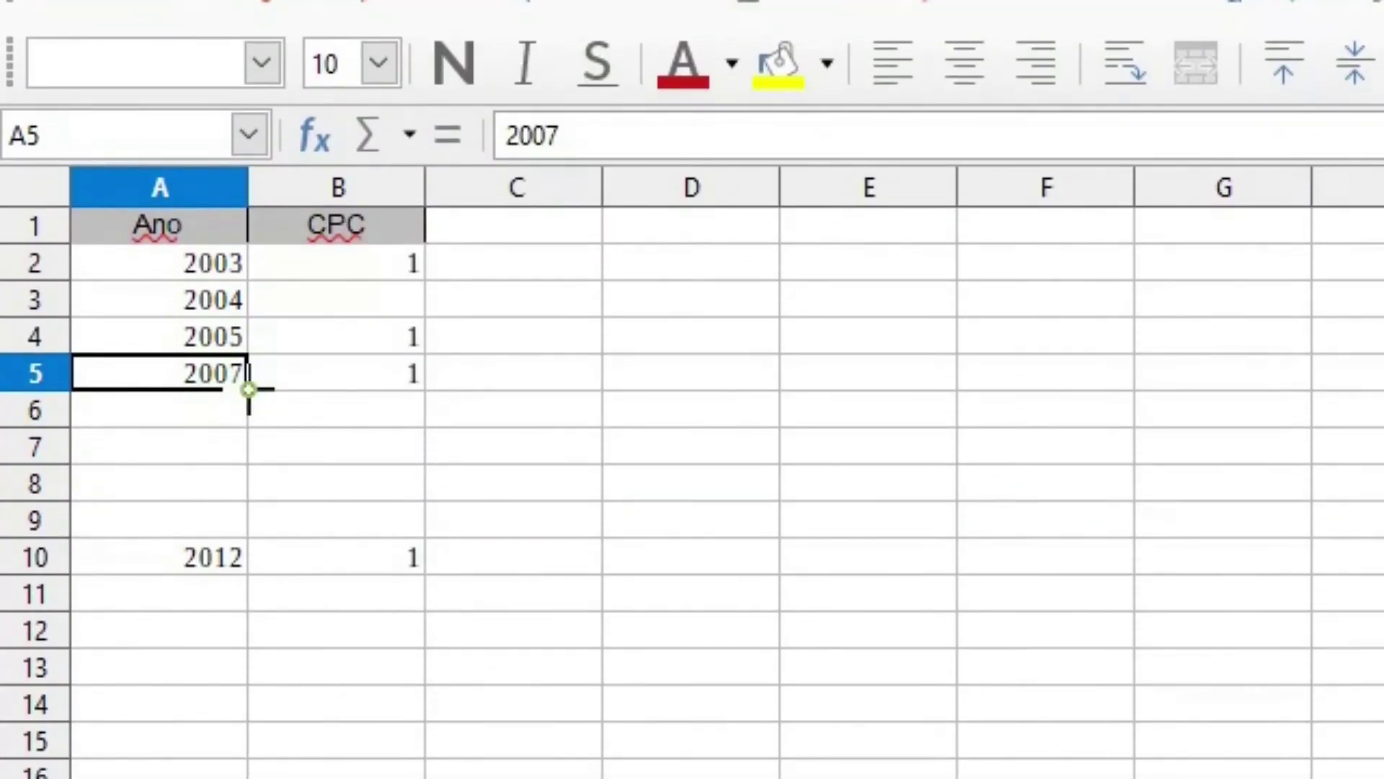
pyautogui.moveTo(248, 390); pyautogui.dragTo(246, 536)
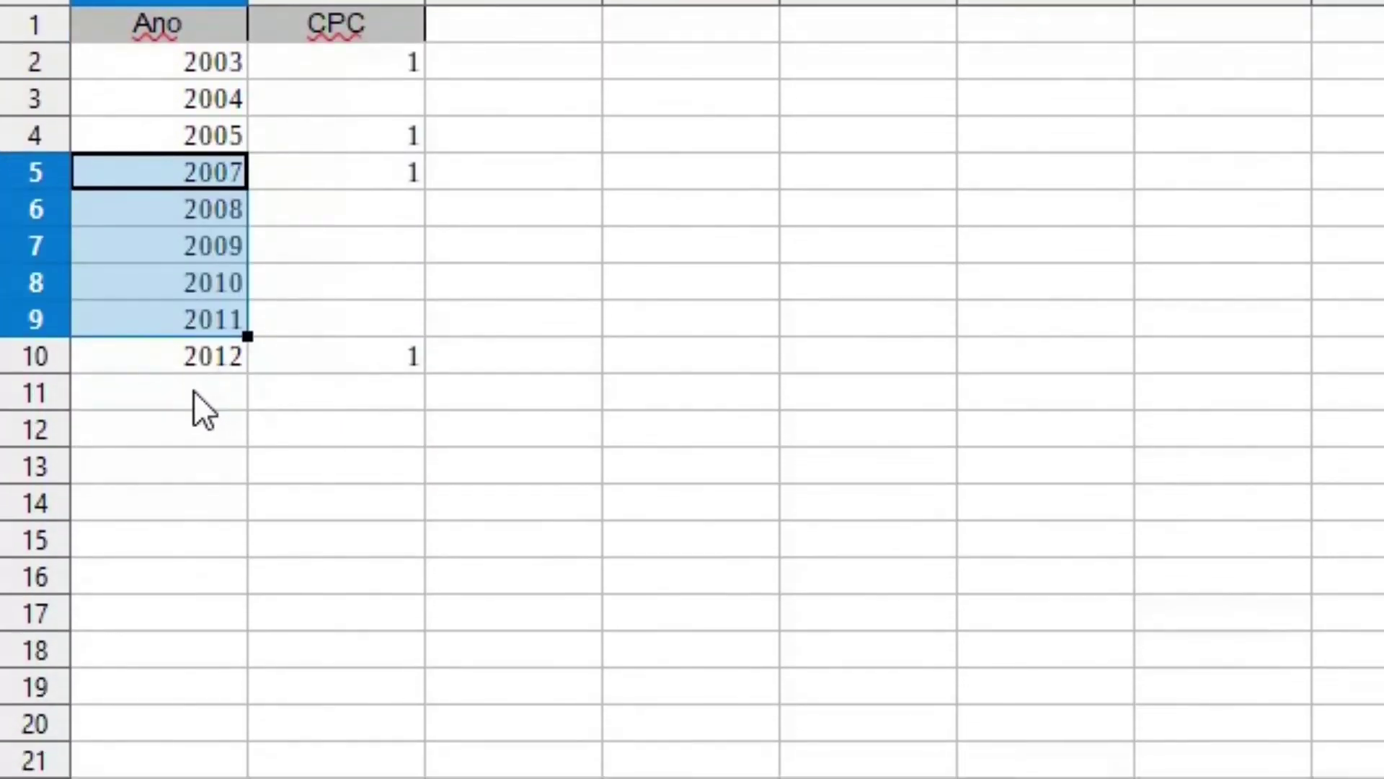
# Extend the year 2012 from cell A10 down to A17 to continue the series through 2019
pyautogui.click(216, 389)
pyautogui.click(222, 361)
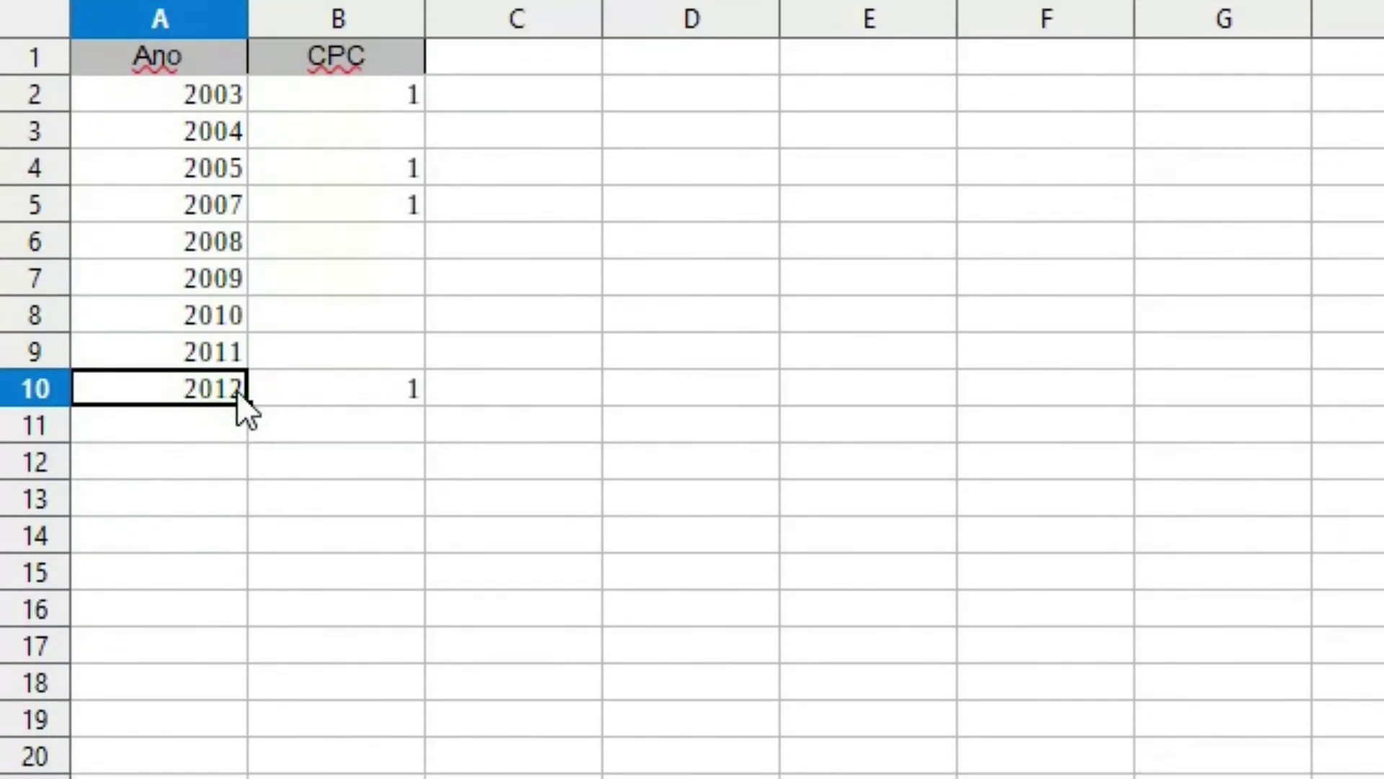
pyautogui.moveTo(246, 403); pyautogui.dragTo(238, 606)
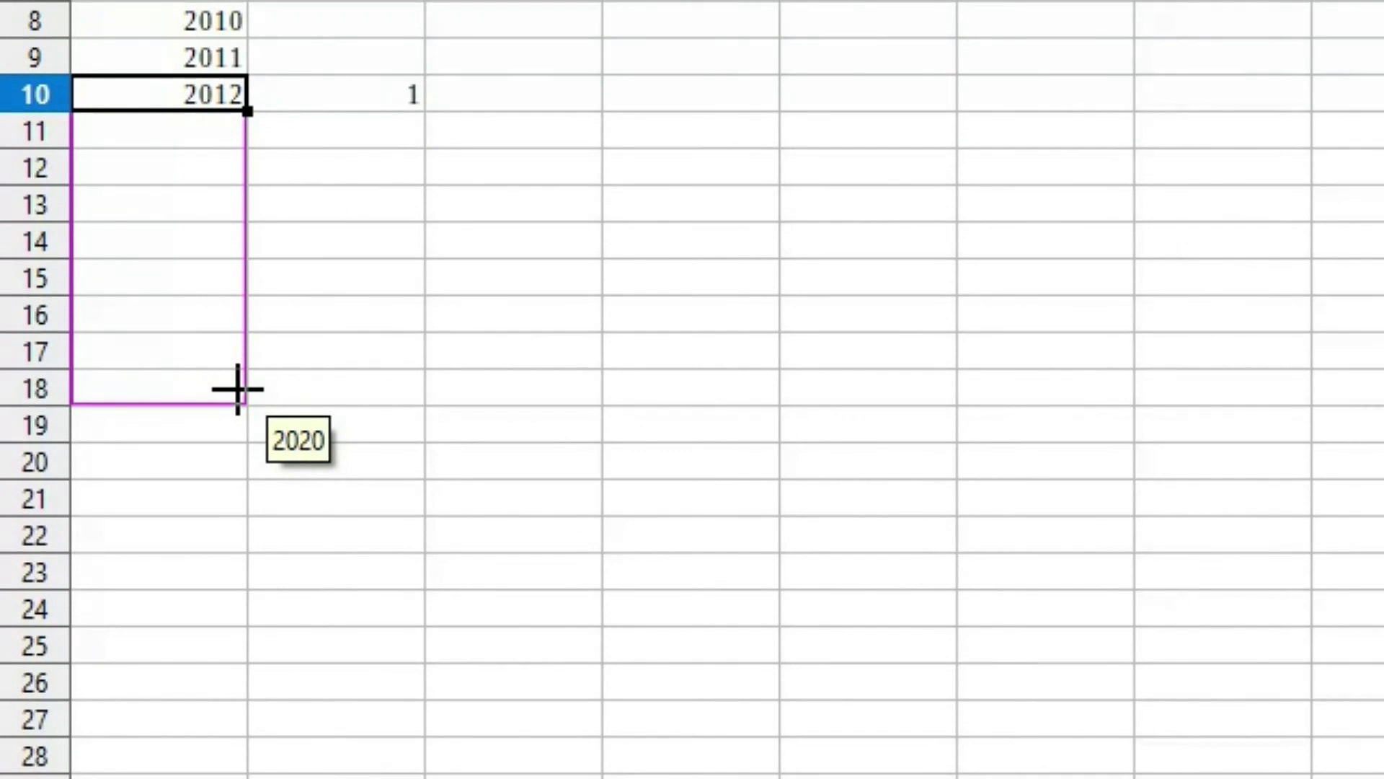
pyautogui.moveTo(238, 389); pyautogui.dragTo(231, 365)
pyautogui.click(360, 315)
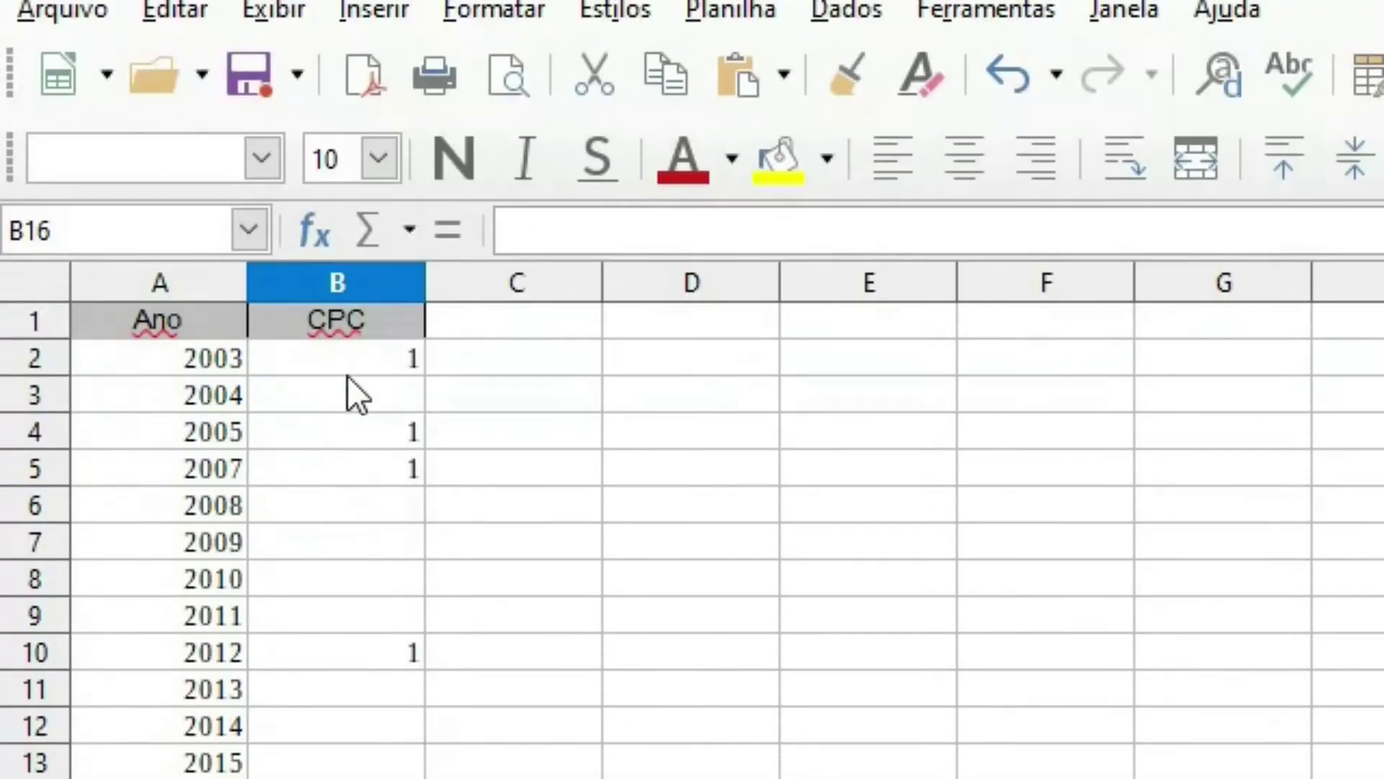
# Enter 0 in the empty CPC cells for 2004 and for 2008 through 2011
pyautogui.click(386, 394)
pyautogui.write('0')
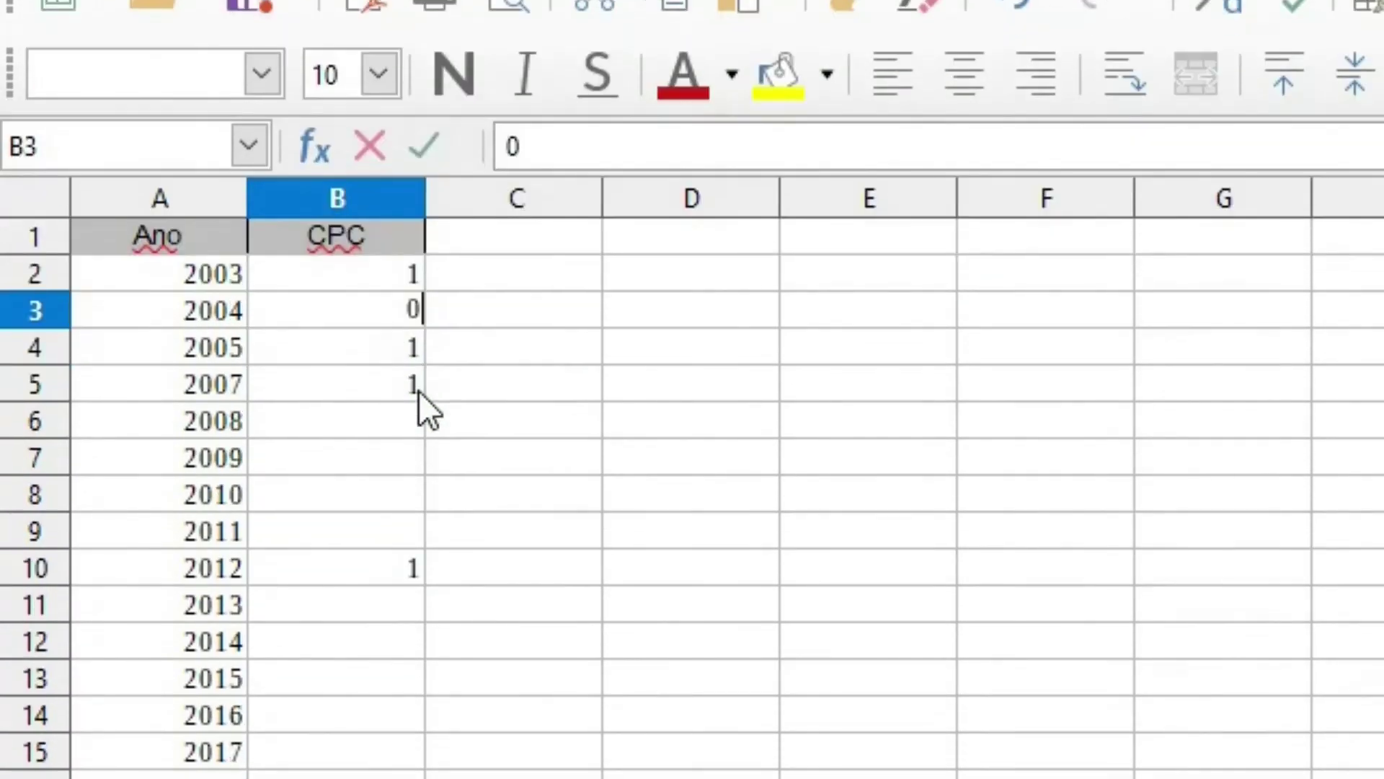
pyautogui.click(400, 424)
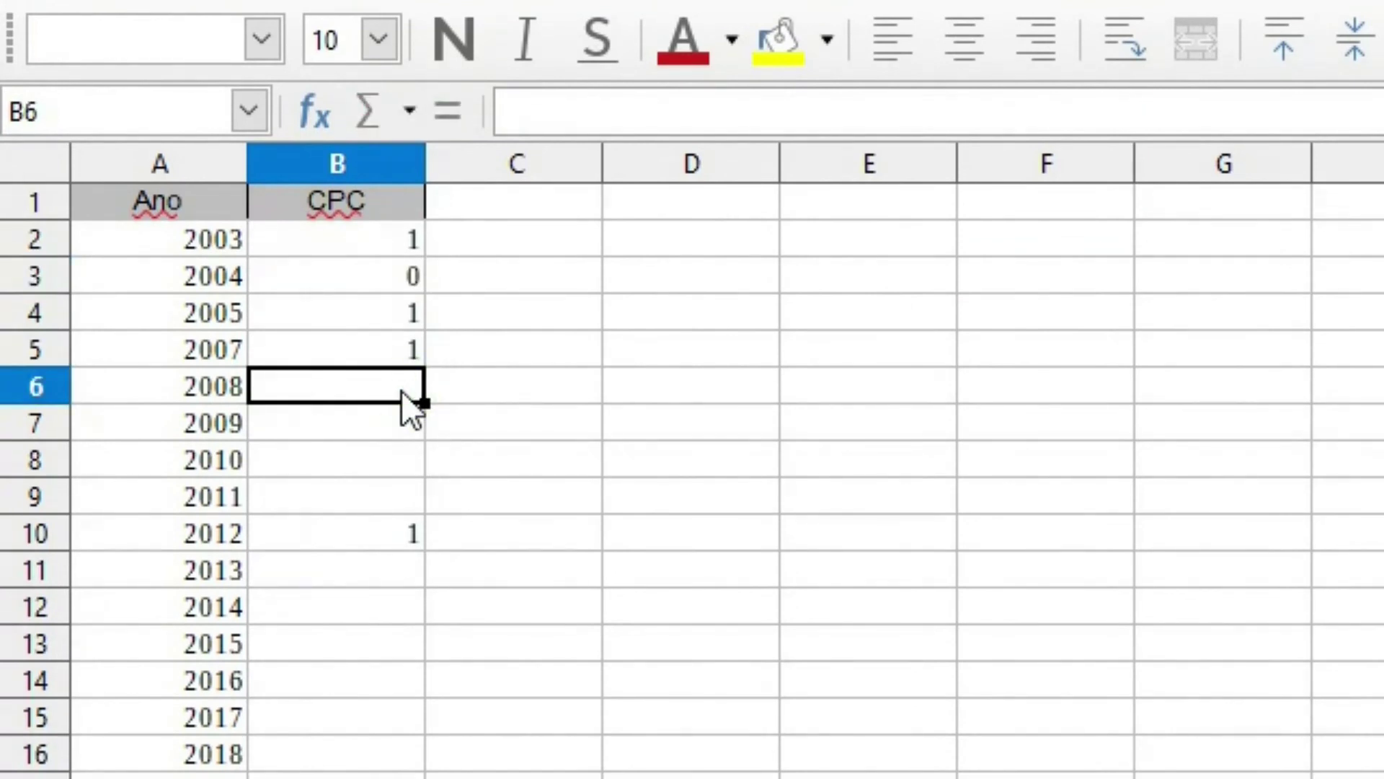
pyautogui.write('0')
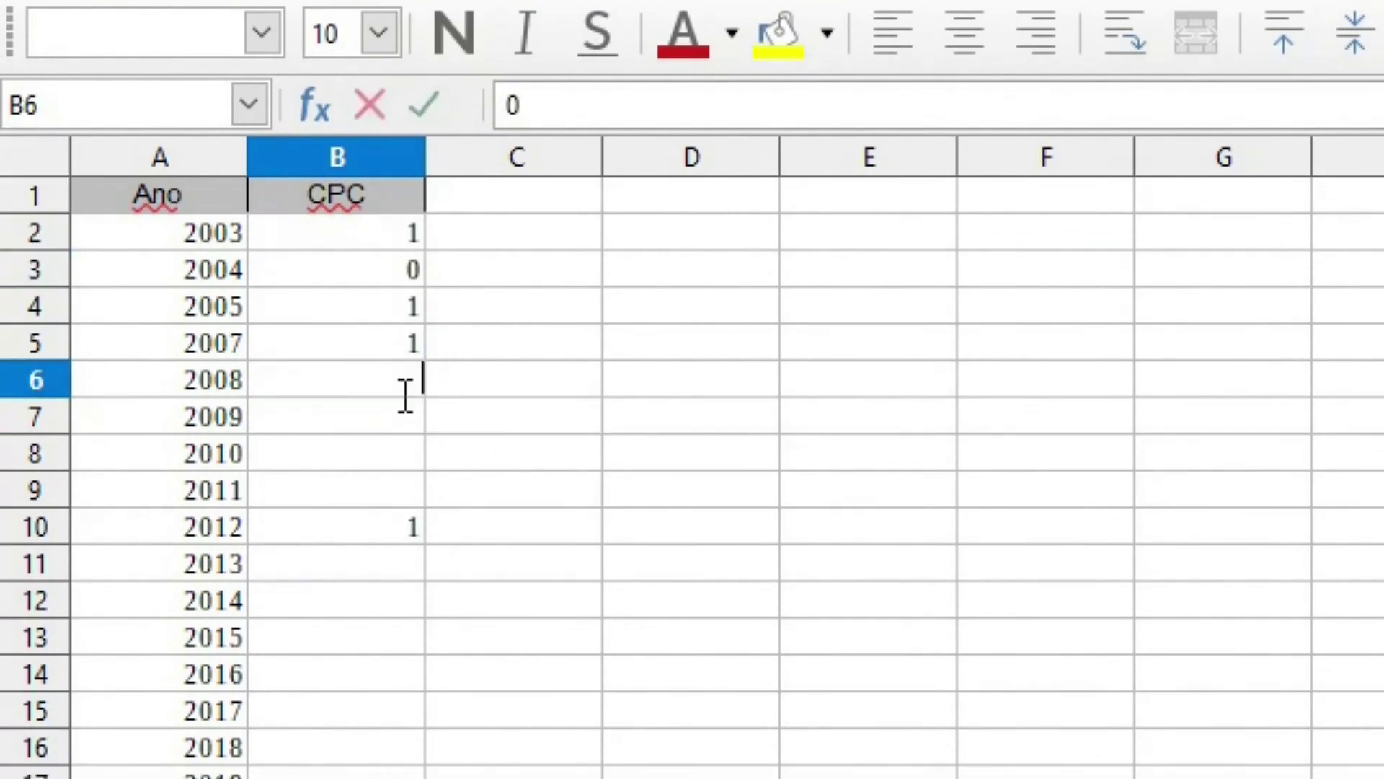
pyautogui.click(400, 418)
pyautogui.write('0')
pyautogui.click(401, 455)
pyautogui.write('0')
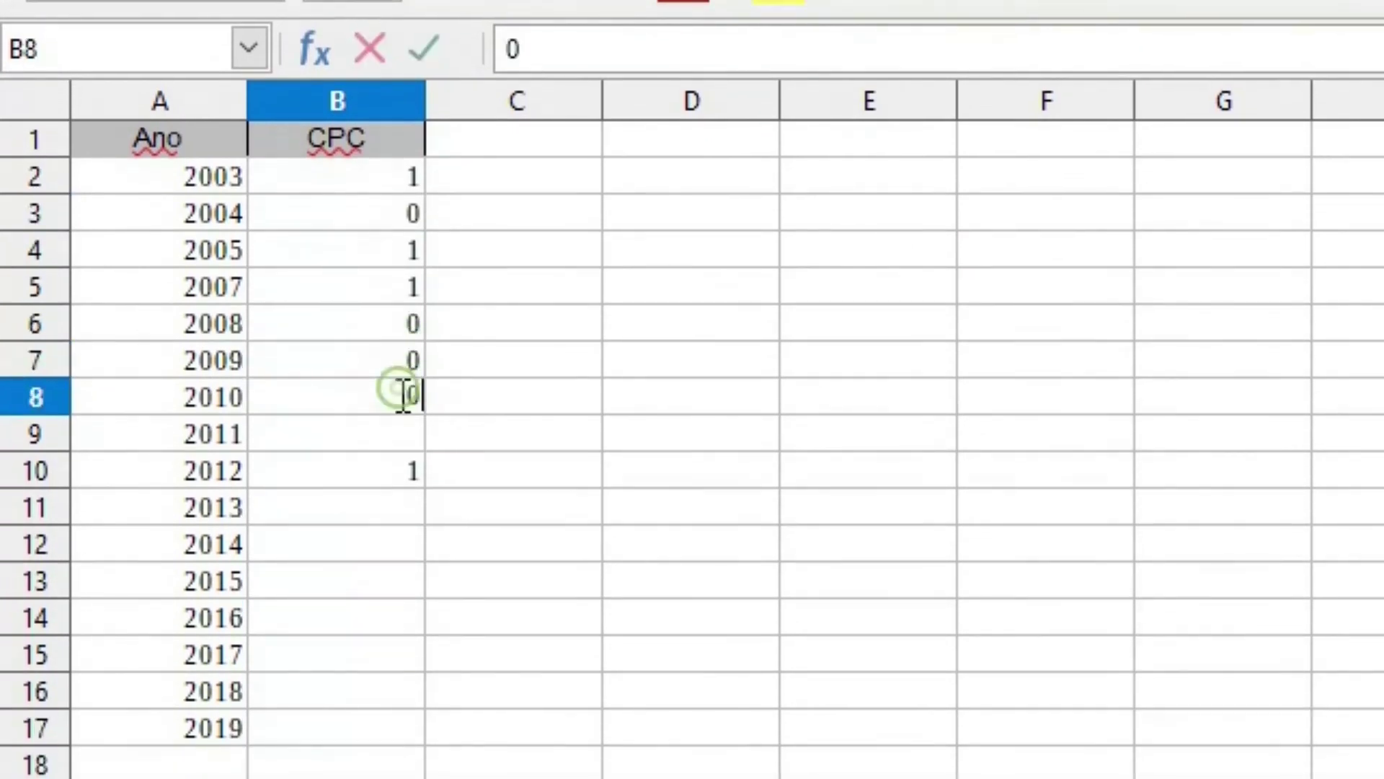
pyautogui.click(402, 432)
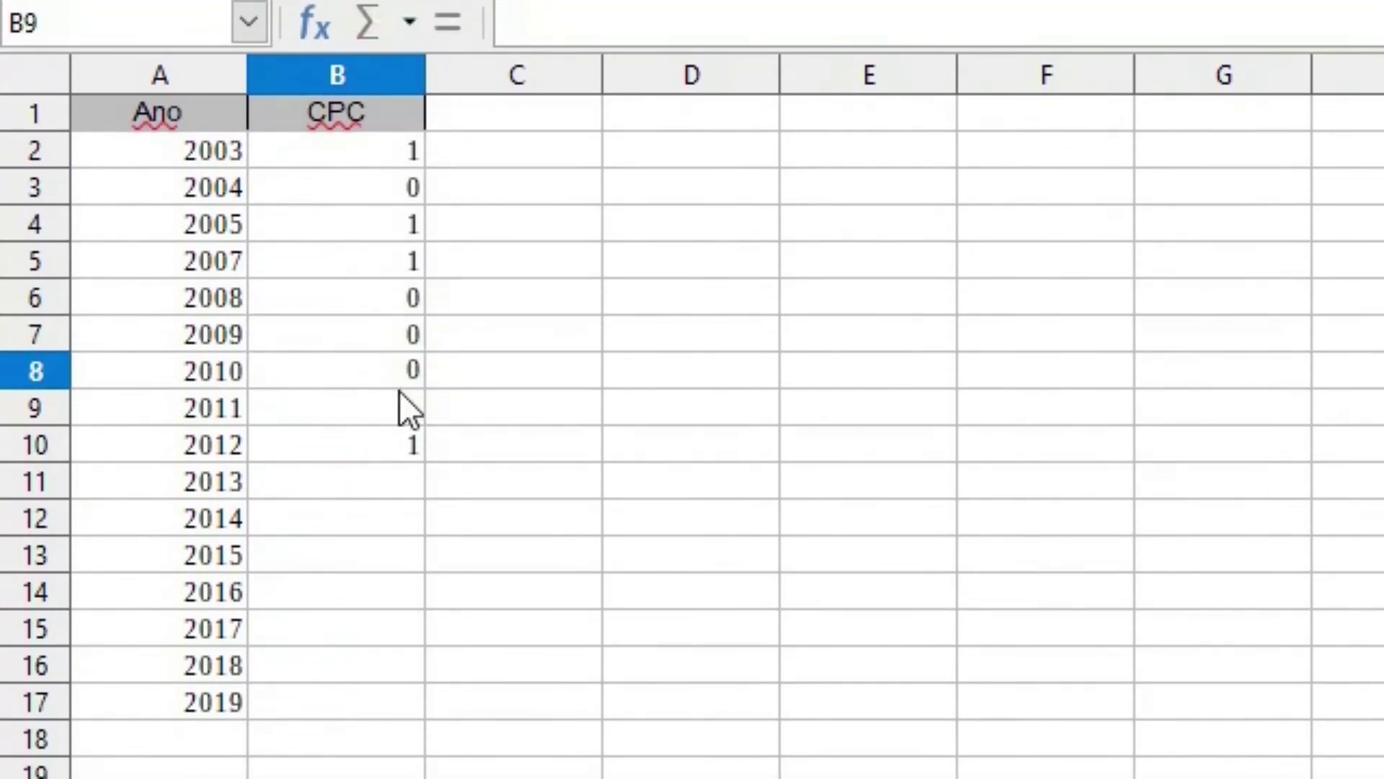
pyautogui.write('0')
# Enter 0 in the CPC column for each year from 2013 through 2019
pyautogui.click(376, 507)
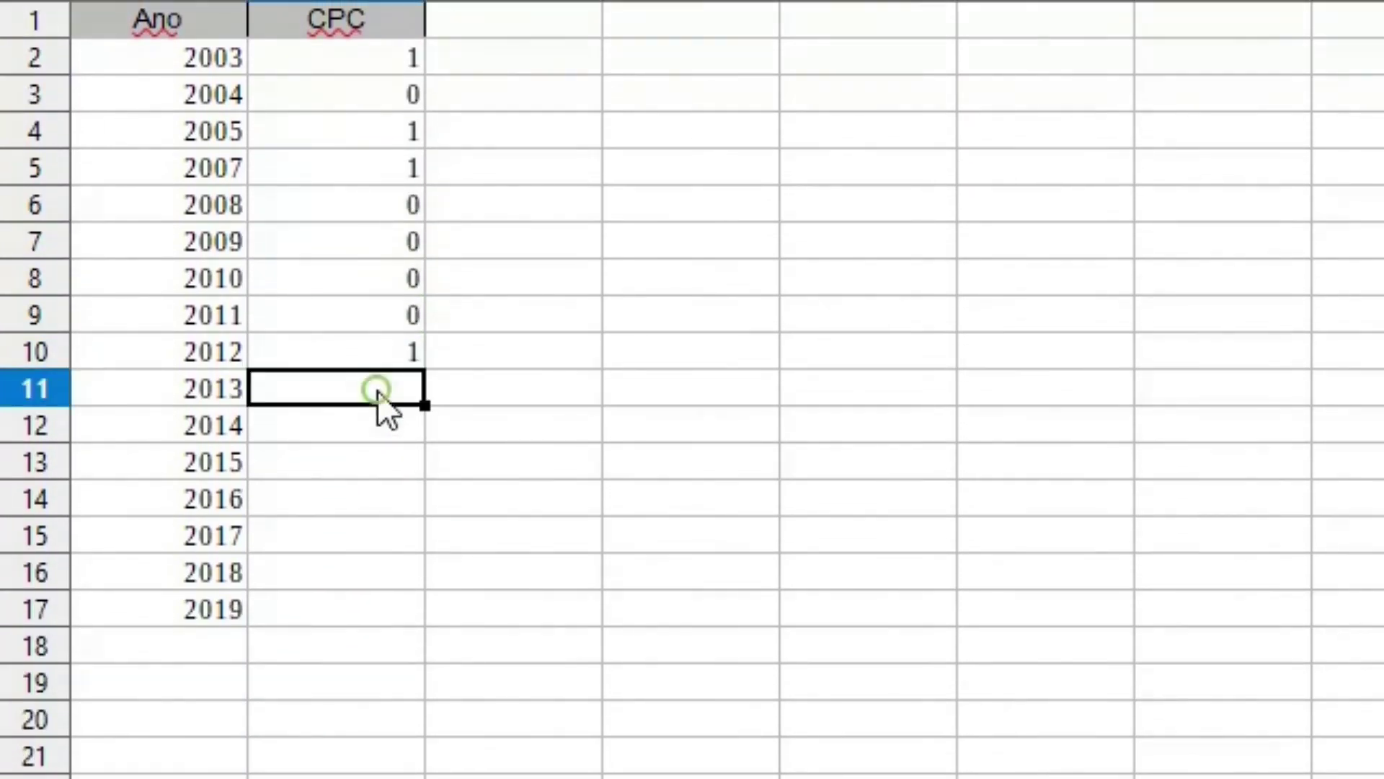
pyautogui.write('0')
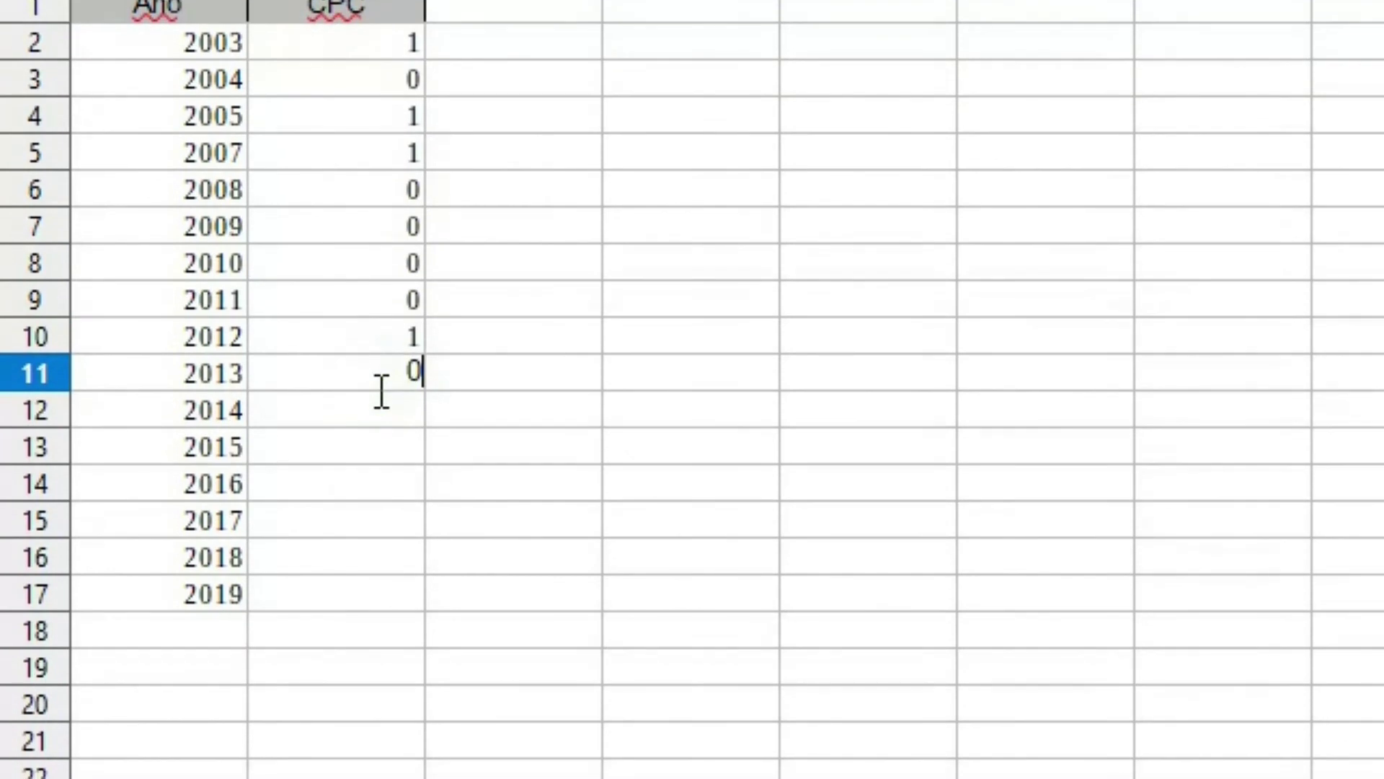
pyautogui.click(383, 429)
pyautogui.write('0')
pyautogui.click(369, 469)
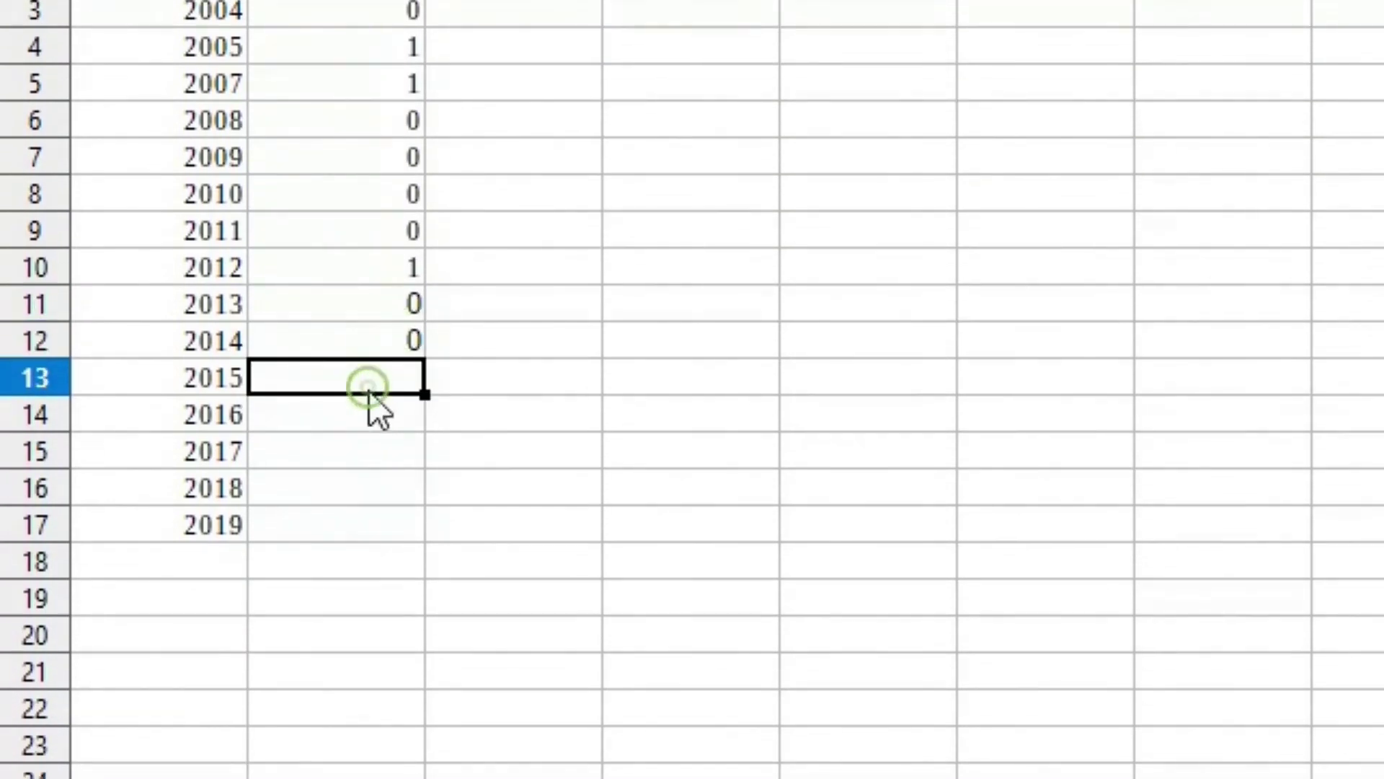
pyautogui.write('0')
pyautogui.click(367, 411)
pyautogui.write('0')
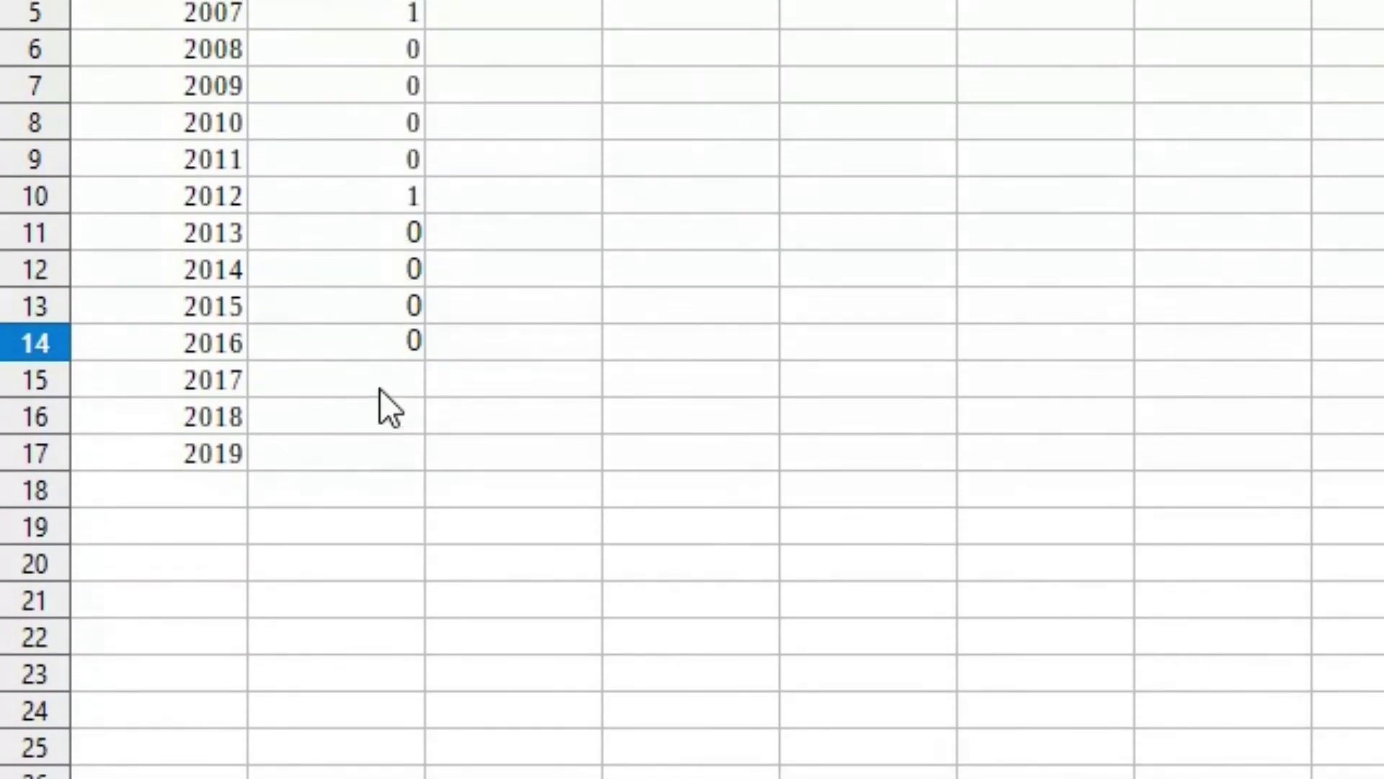
pyautogui.click(380, 388)
pyautogui.write('0')
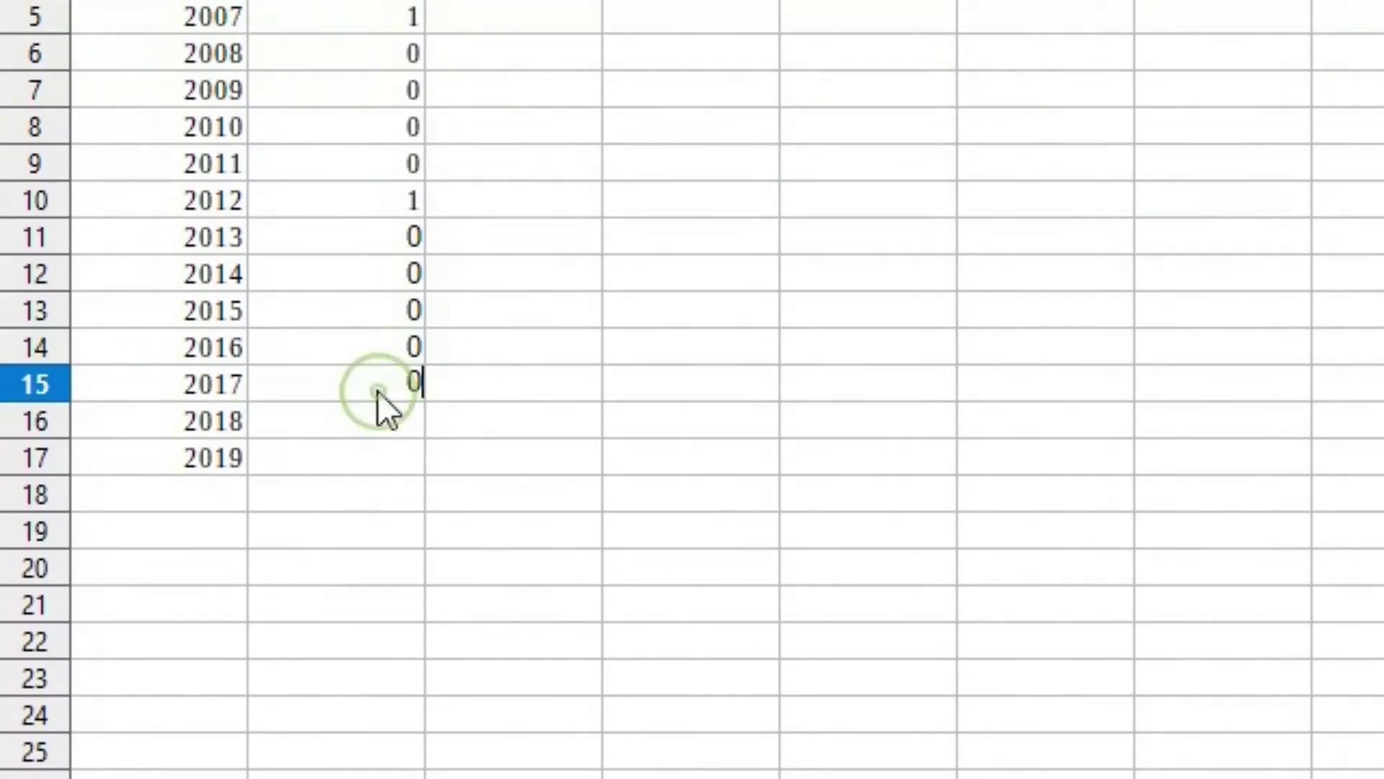
pyautogui.click(379, 415)
pyautogui.write('0')
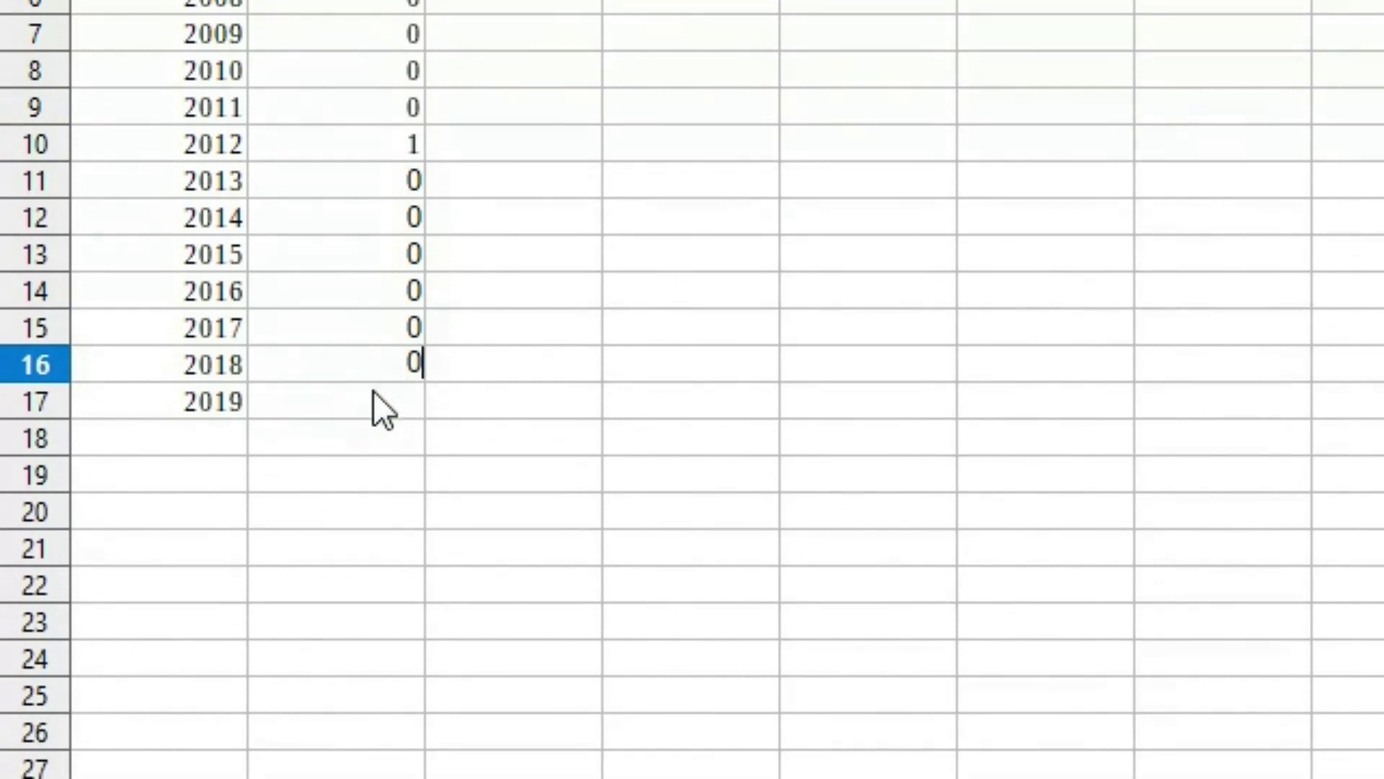
pyautogui.click(374, 391)
pyautogui.write('0')
pyautogui.click(531, 181)
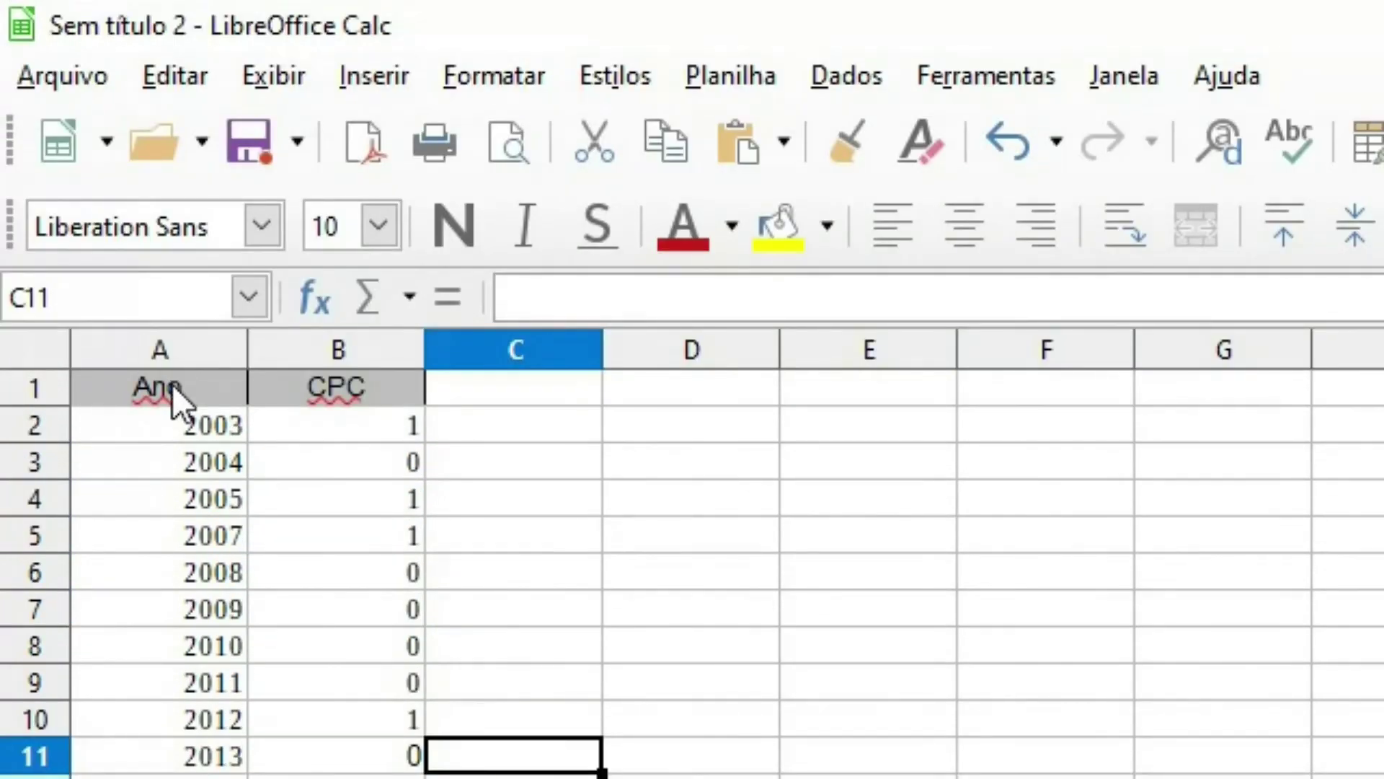
# Insert a chart from the range A1:B17 using the line type with points and lines, and proceed to its data range settings
pyautogui.moveTo(172, 393); pyautogui.dragTo(346, 401)
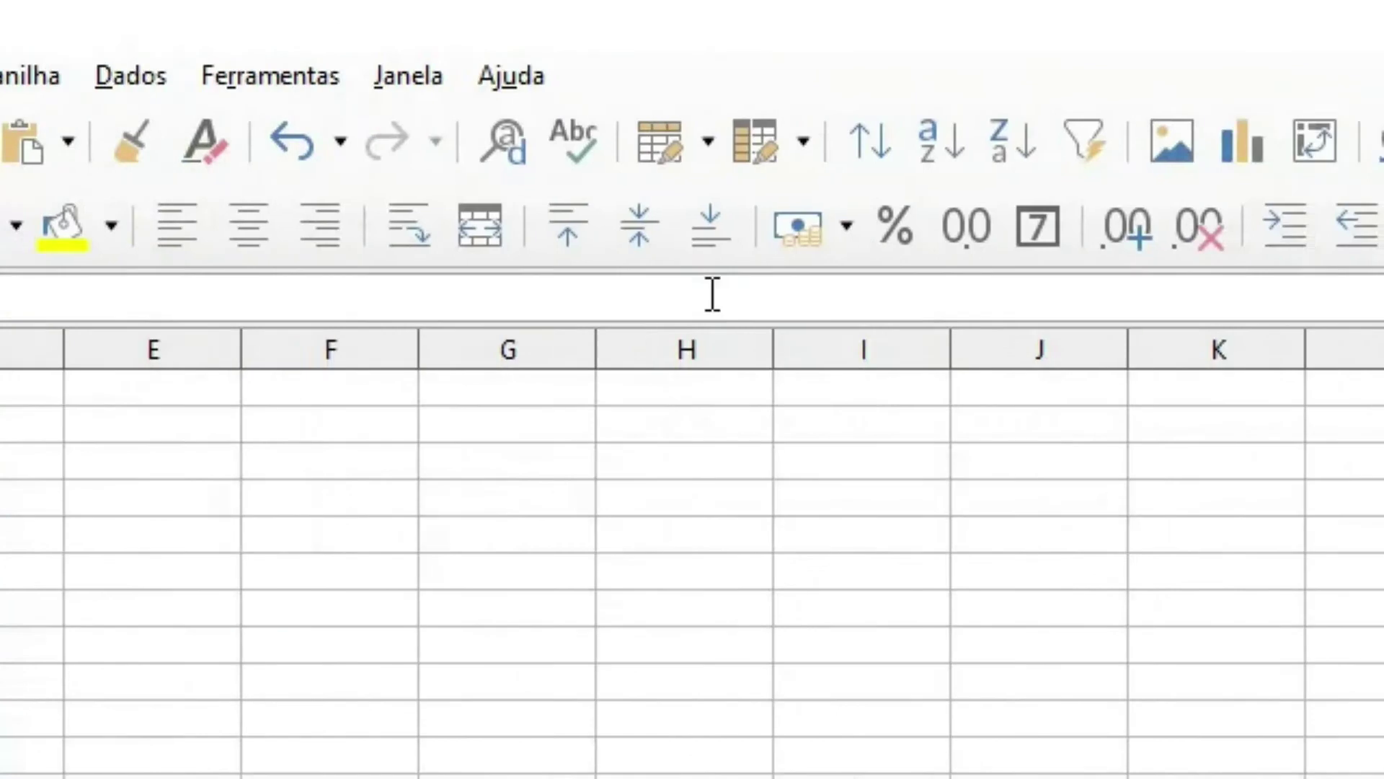
pyautogui.click(1243, 143)
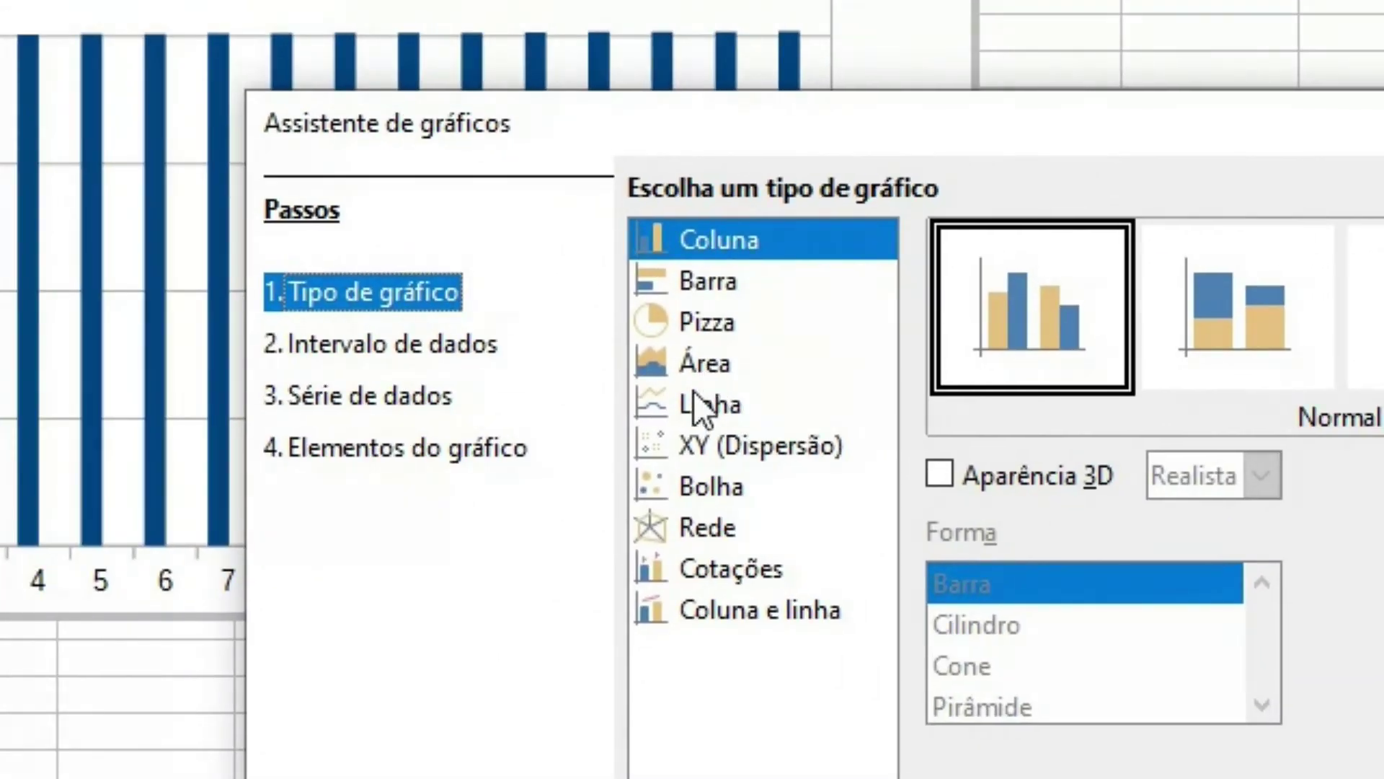
pyautogui.click(693, 393)
pyautogui.click(1229, 304)
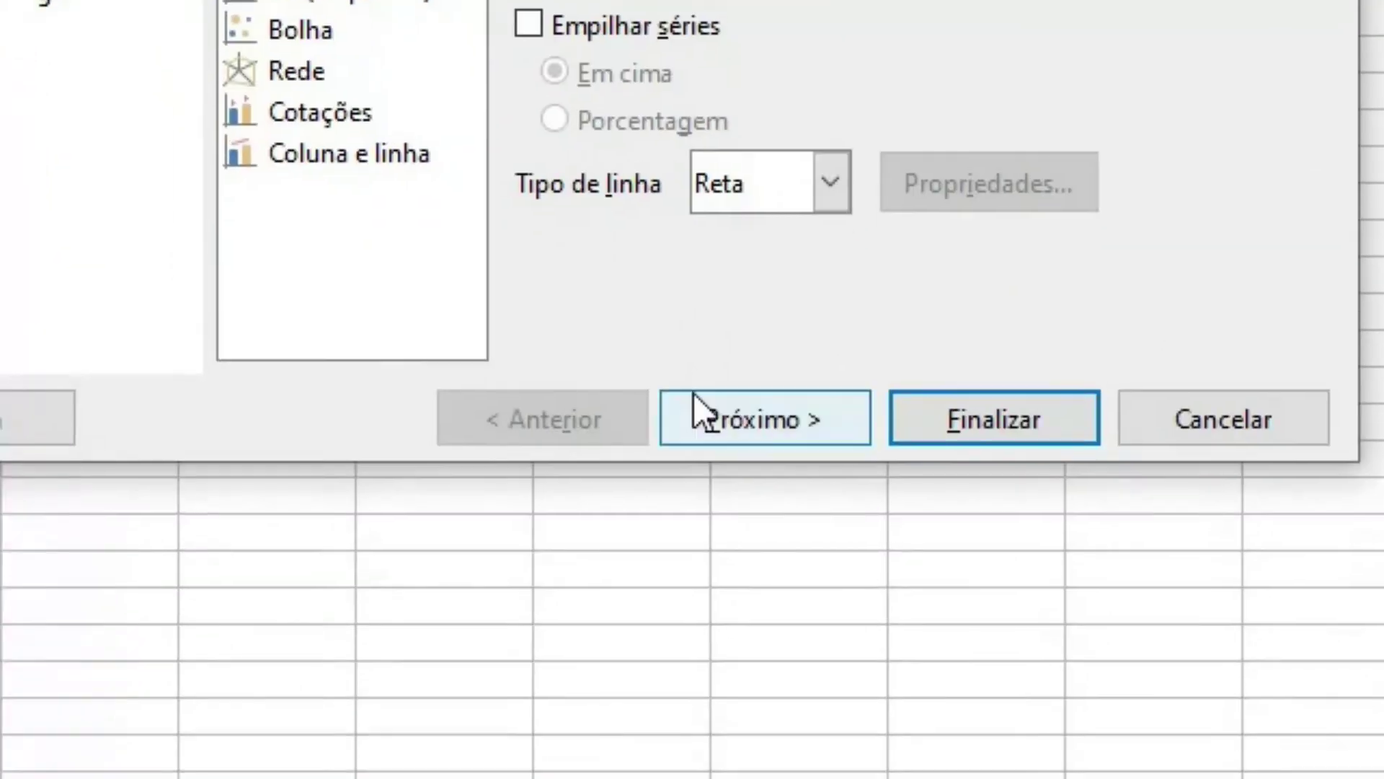
pyautogui.click(694, 392)
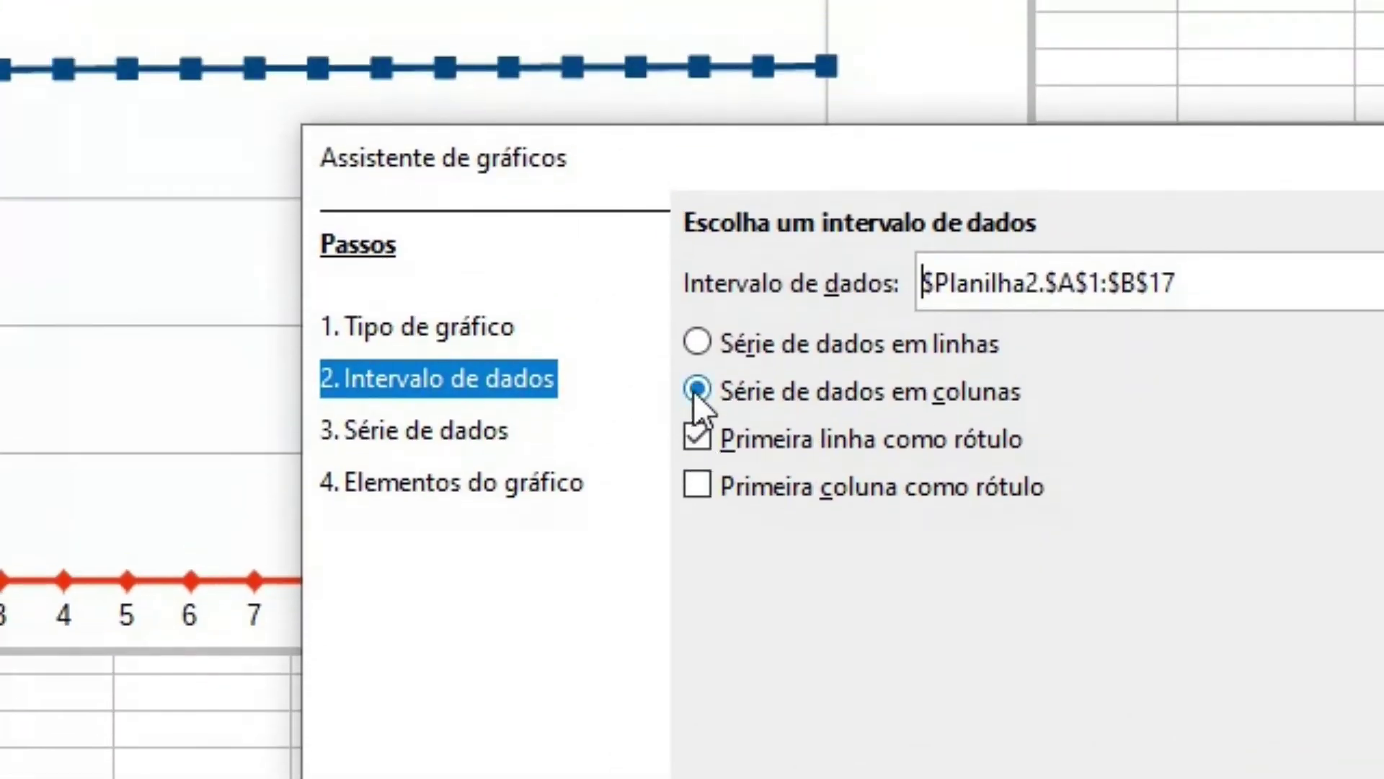
pyautogui.click(697, 485)
pyautogui.click(698, 438)
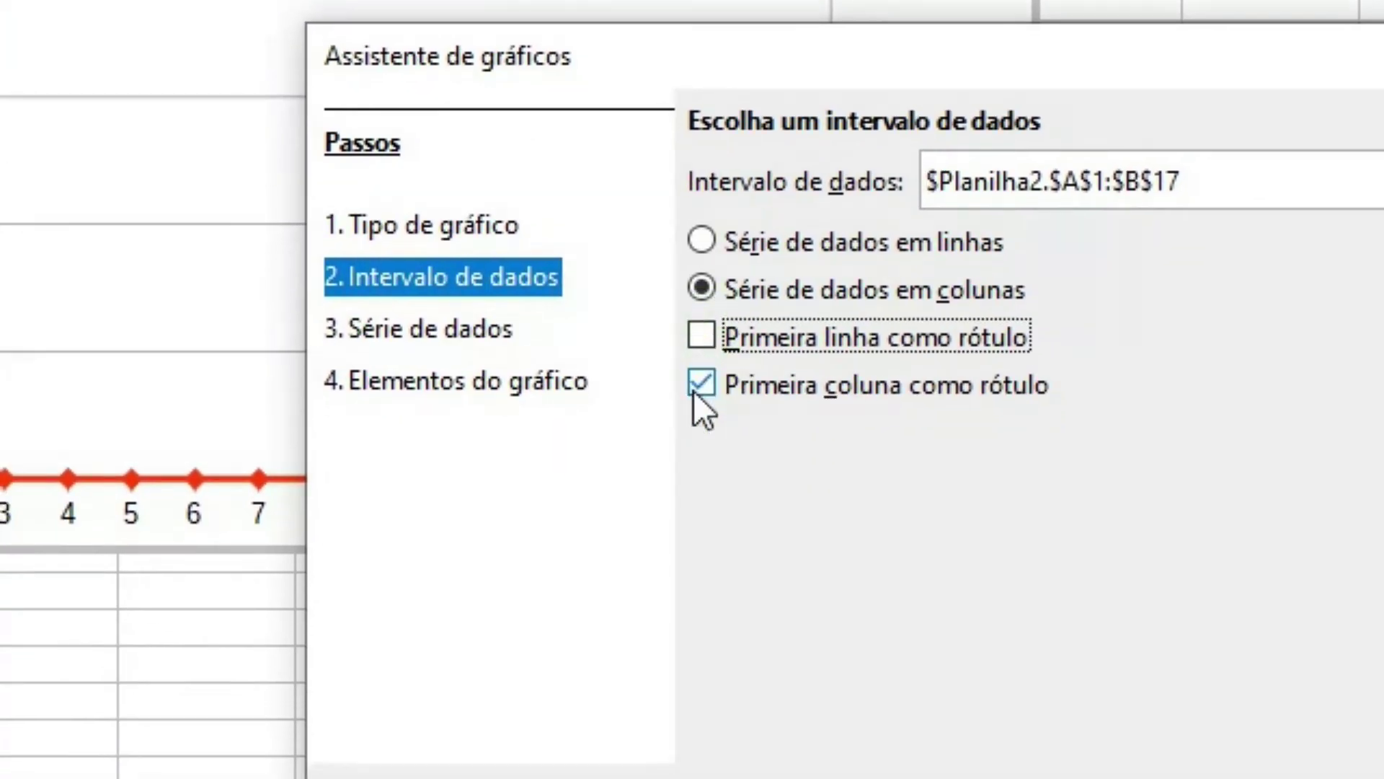
pyautogui.click(696, 387)
pyautogui.click(699, 337)
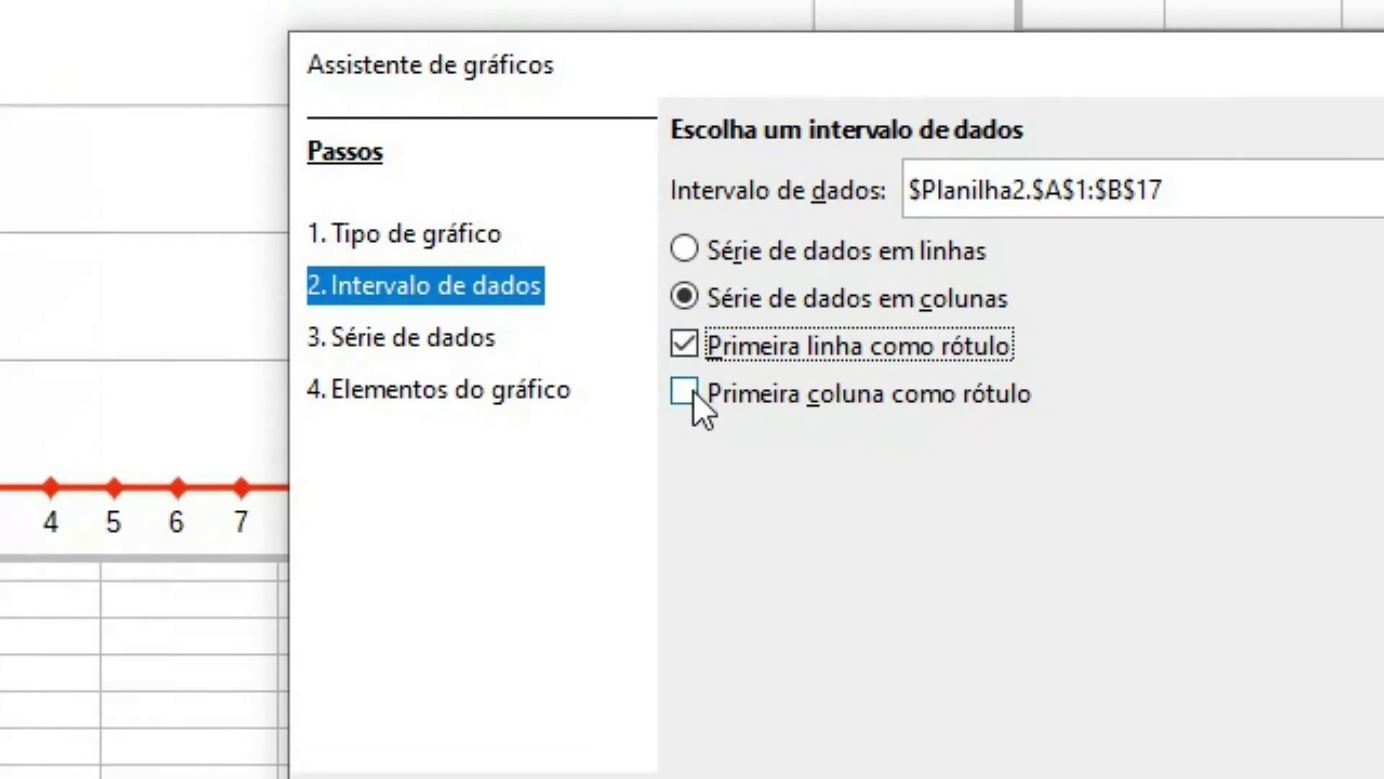
# Set the chart's data range to series in columns with only the first column as label, and continue to the data series settings
pyautogui.click(692, 431)
pyautogui.click(693, 385)
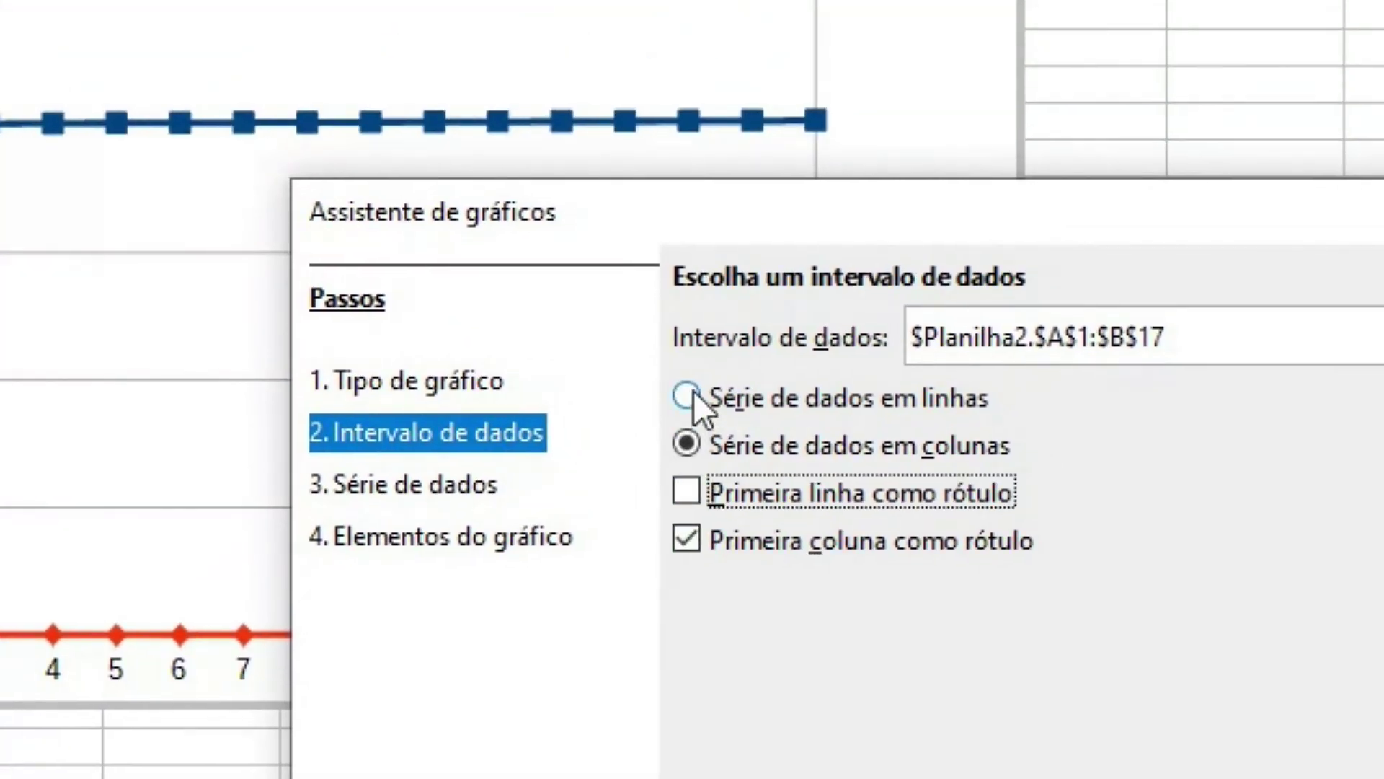
pyautogui.click(694, 393)
pyautogui.click(693, 443)
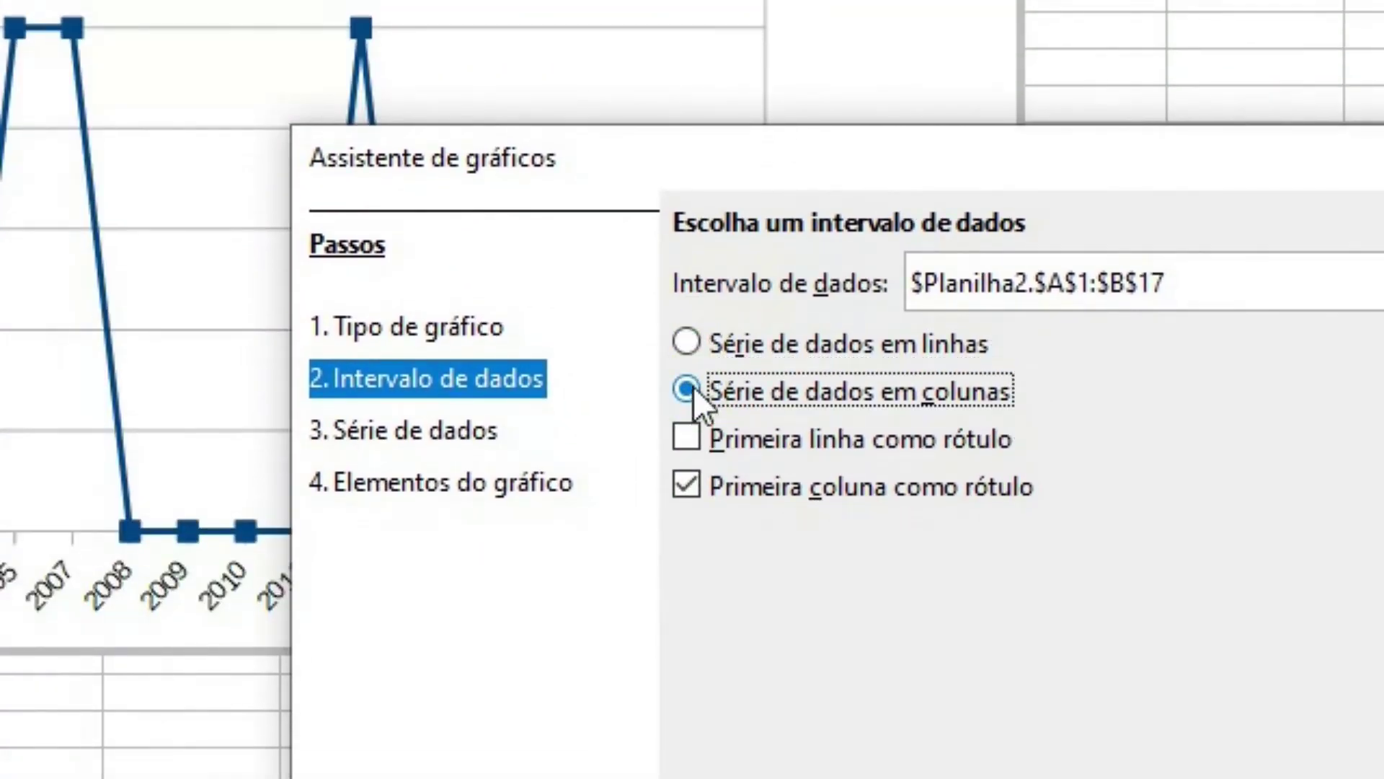
pyautogui.moveTo(752, 160); pyautogui.dragTo(1383, 165)
pyautogui.moveTo(694, 390); pyautogui.dragTo(449, 350)
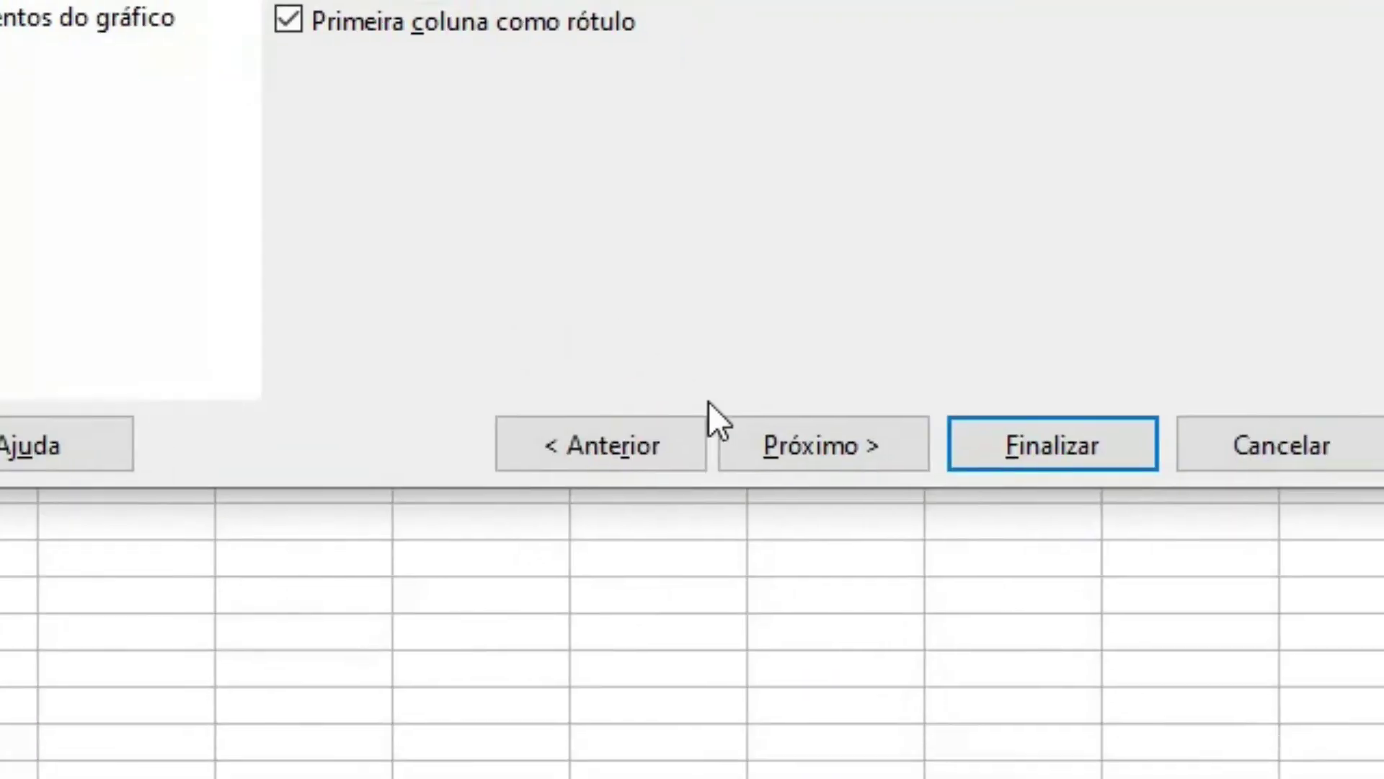
pyautogui.click(695, 393)
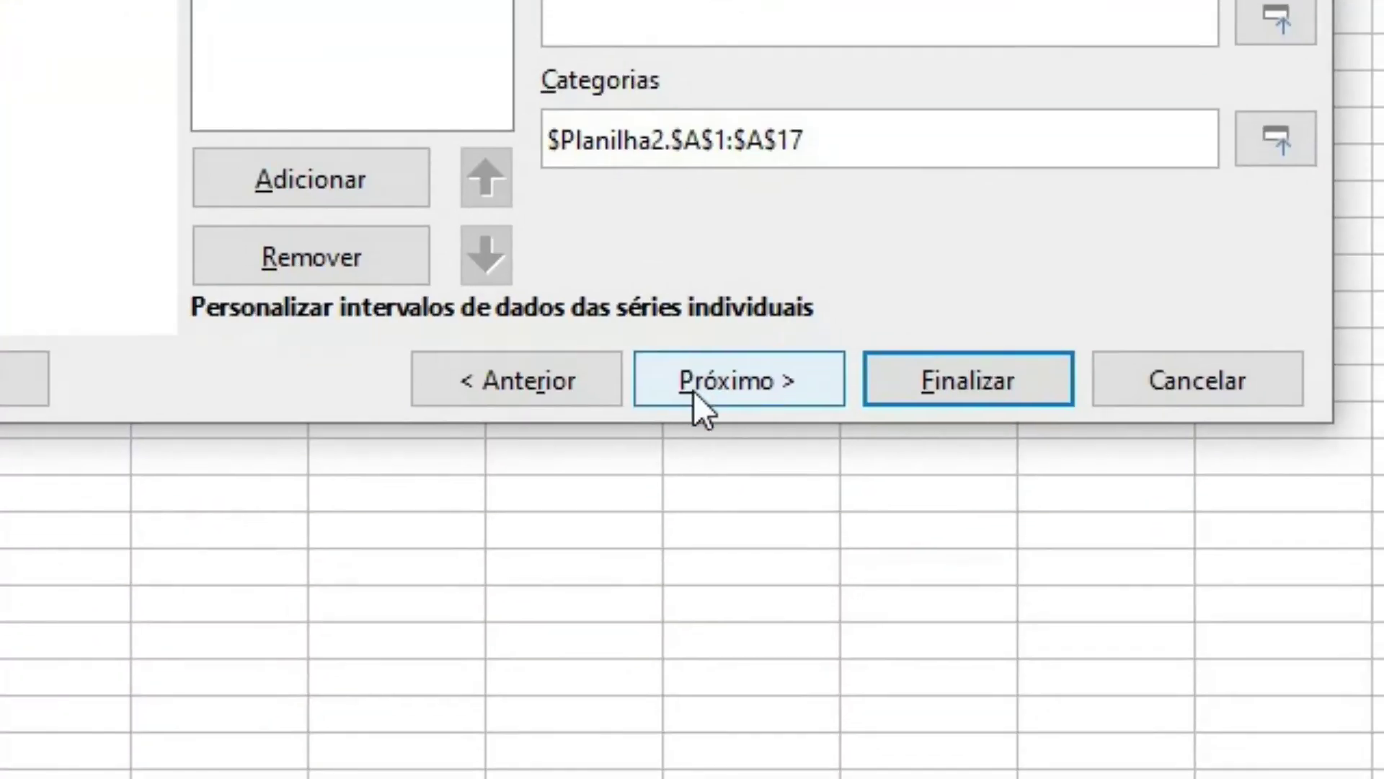
# Give the chart the title "Histórico da Palavra-chave: Tec Inf." and finish creating it
pyautogui.click(693, 391)
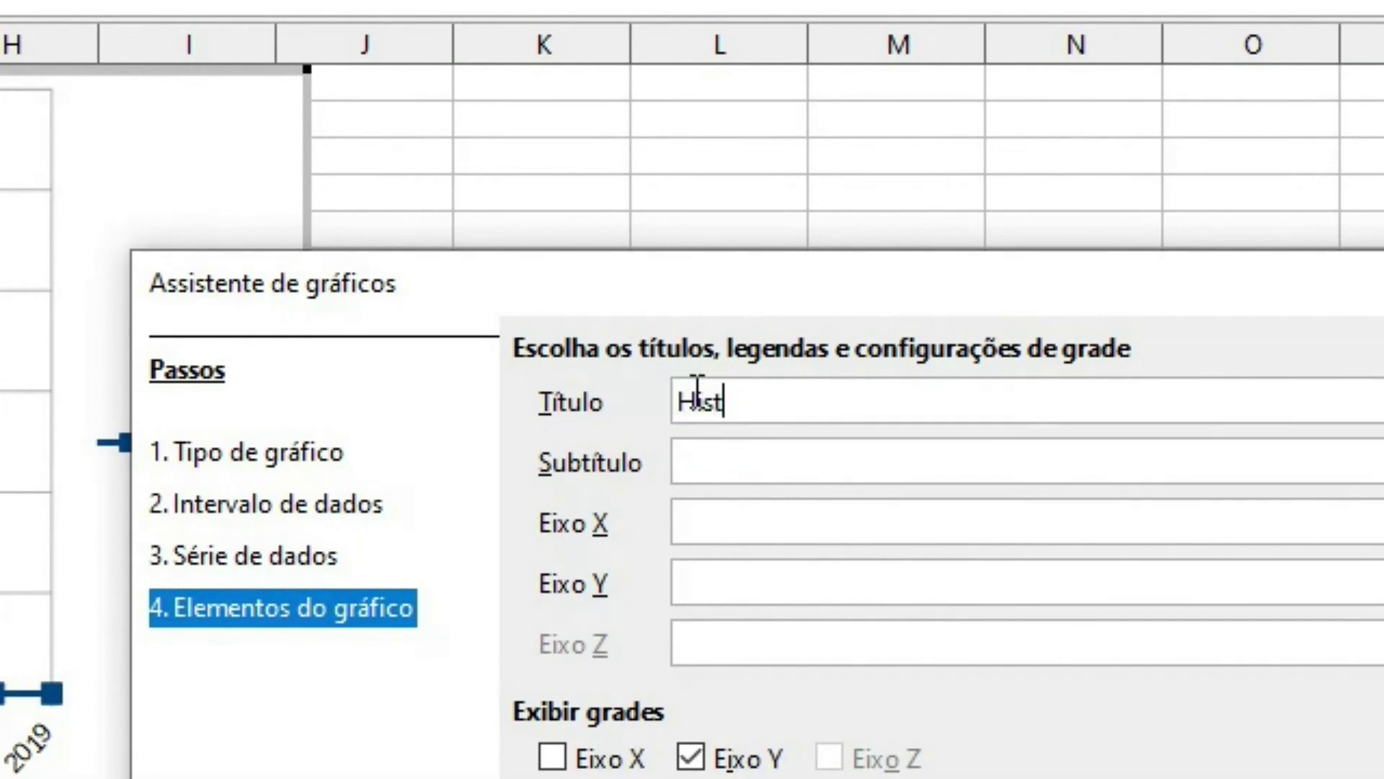
pyautogui.write('Histó')
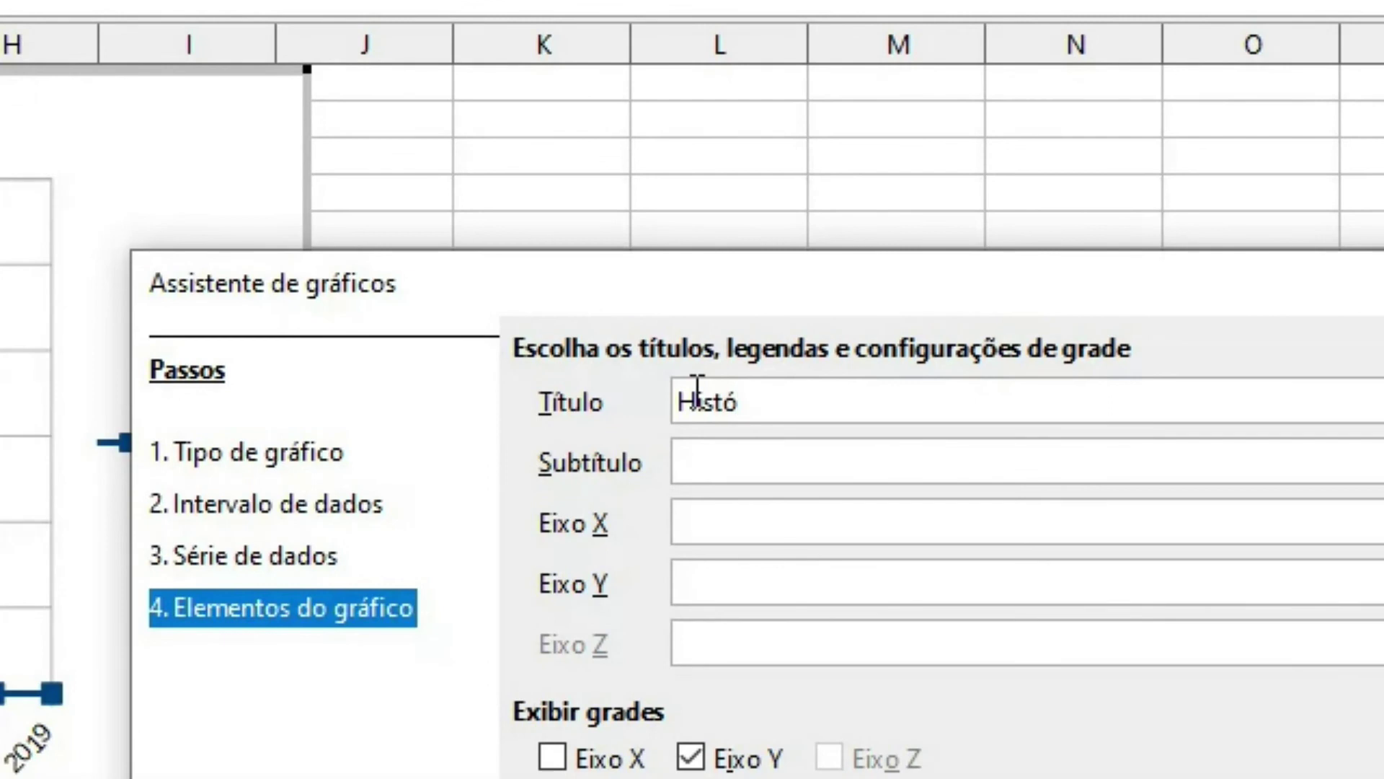
pyautogui.write('rico da')
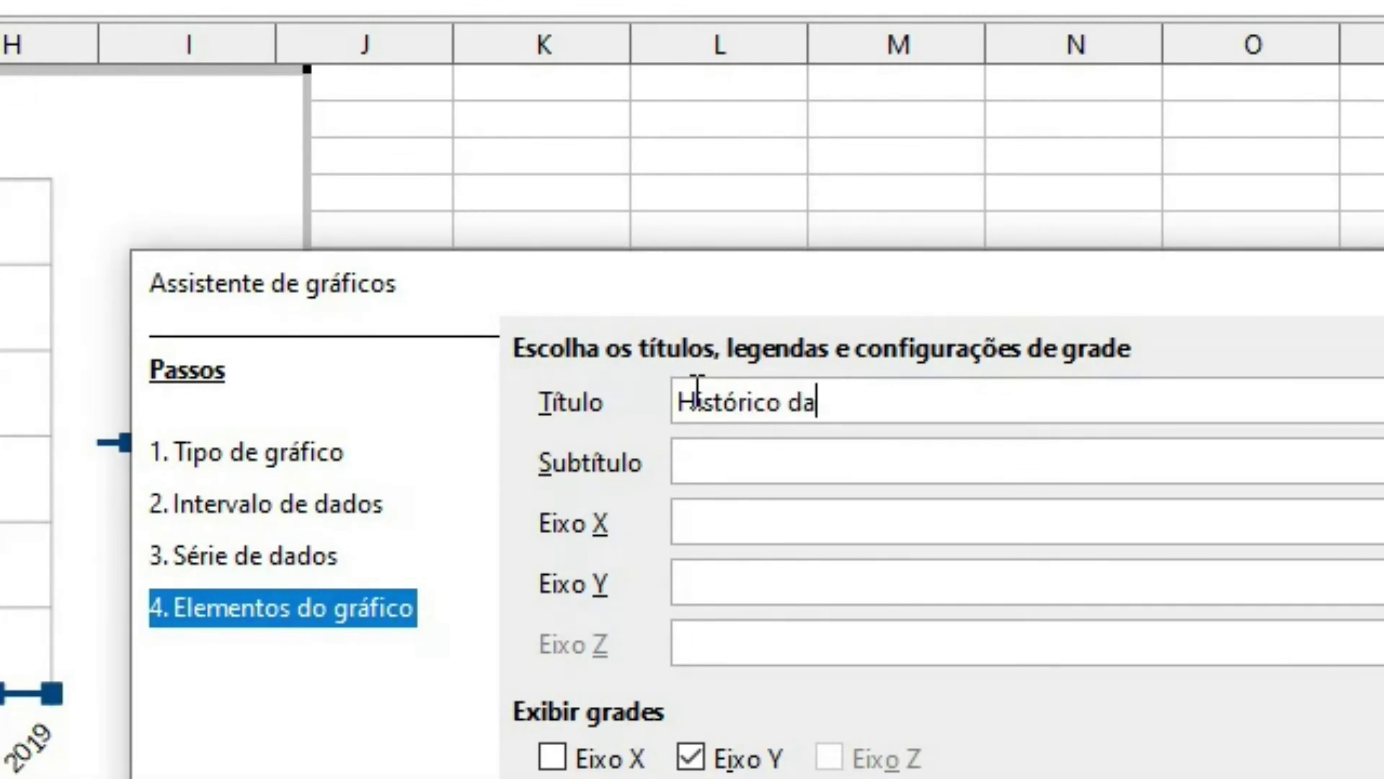
pyautogui.write(' Palavra-chave: Tec Inf')
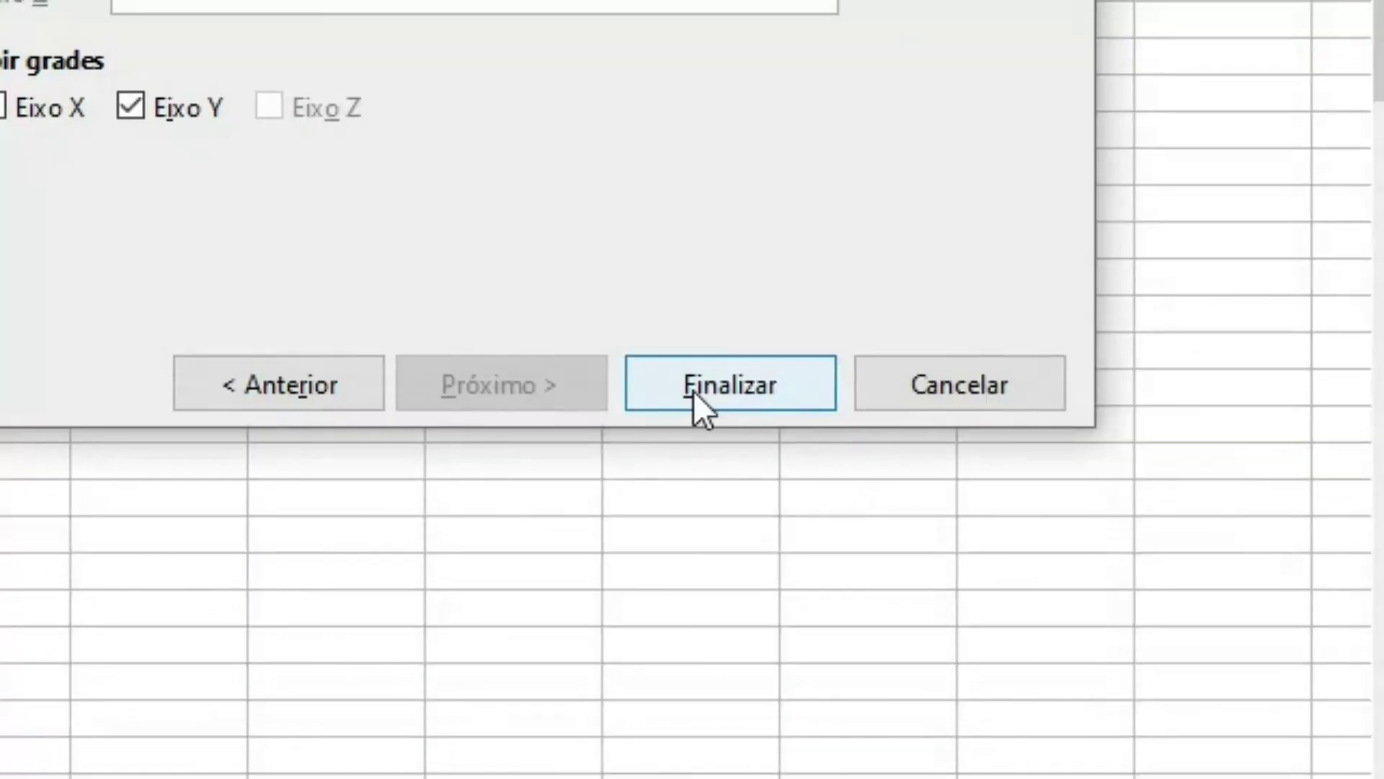
pyautogui.click(693, 393)
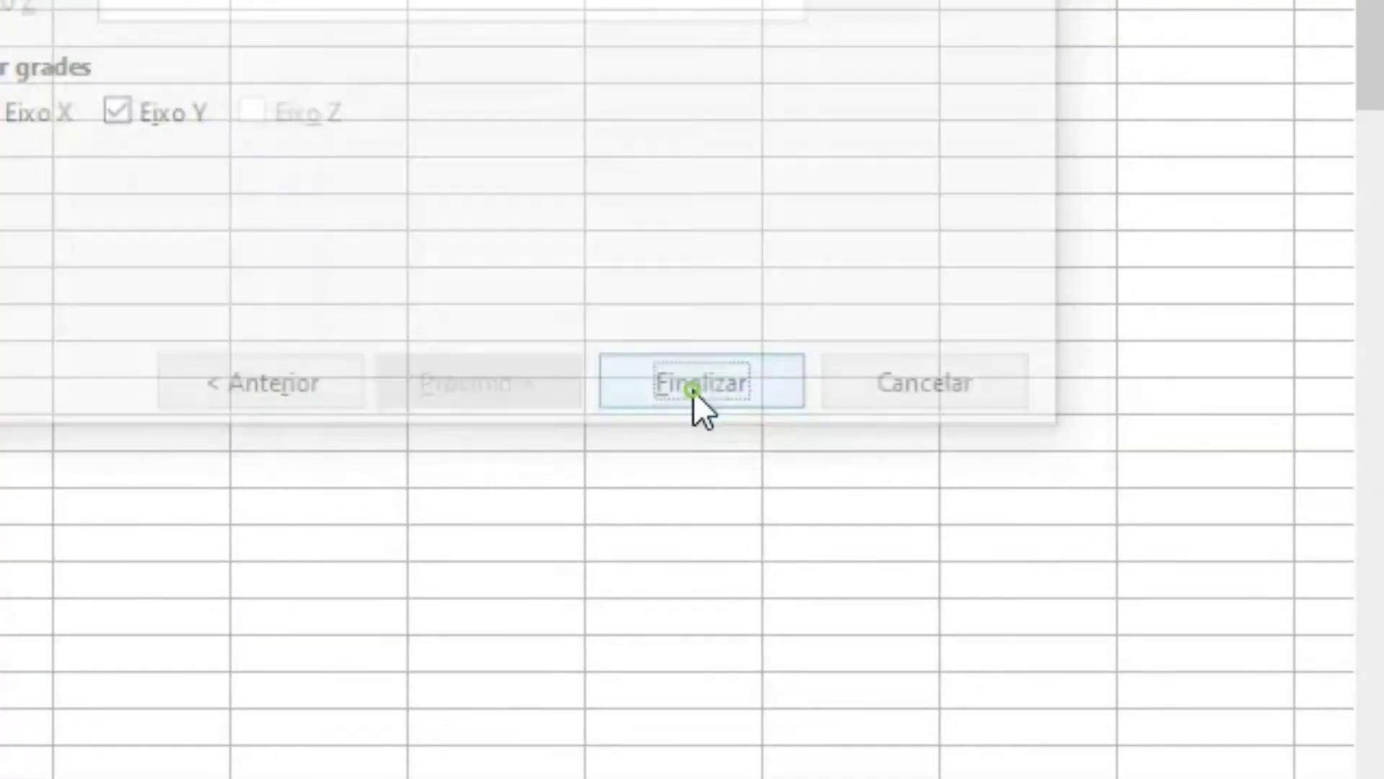
pyautogui.click(692, 393)
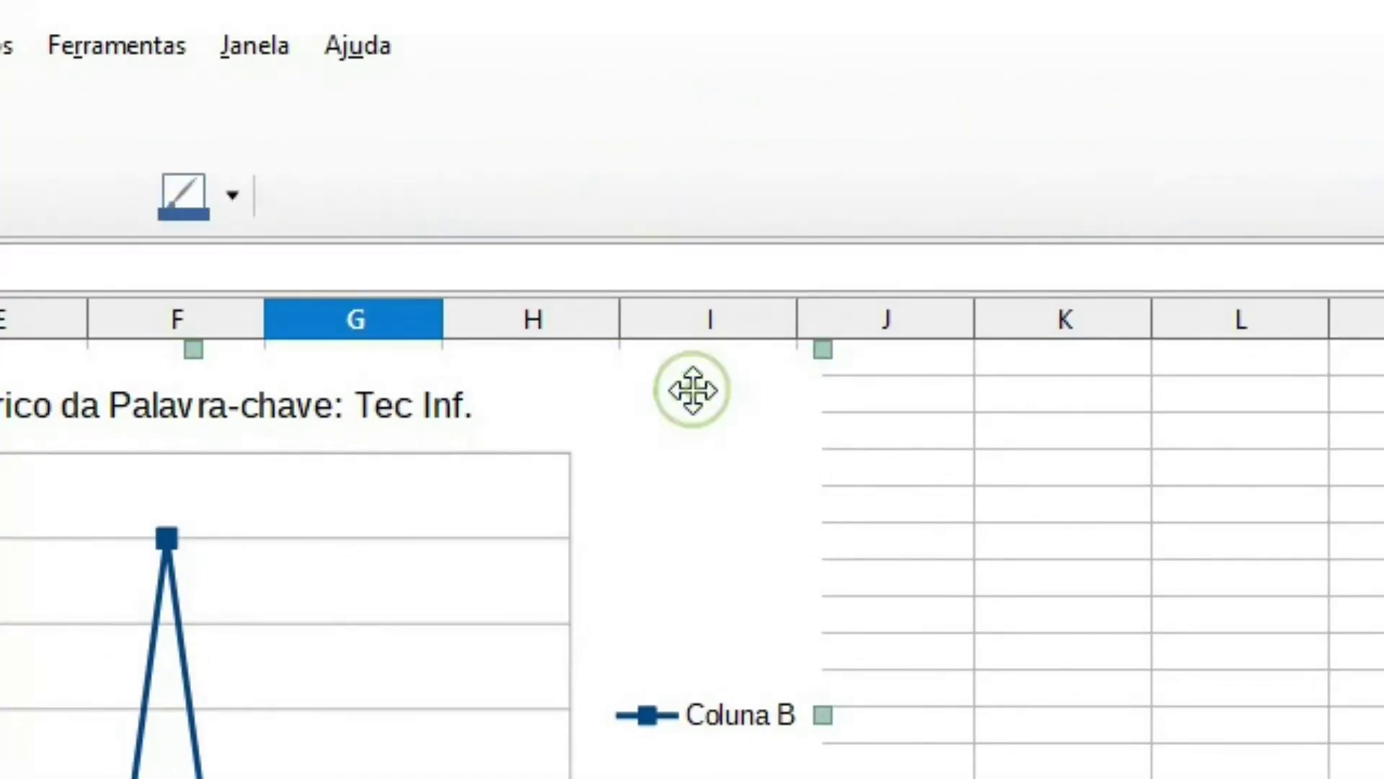
# Move the chart clear of the year and CPC data, with its upper corner at about cell F7
pyautogui.moveTo(692, 389); pyautogui.dragTo(750, 415)
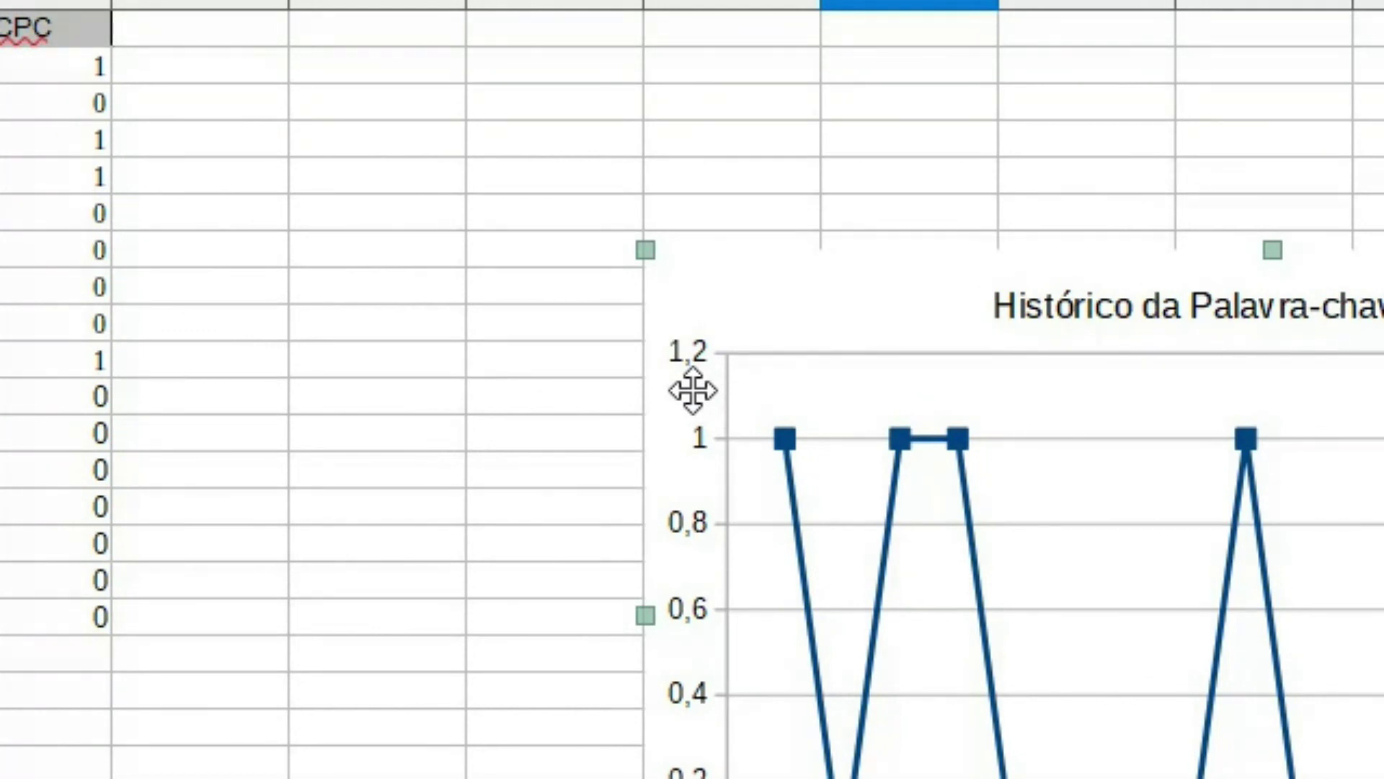
pyautogui.click(579, 395)
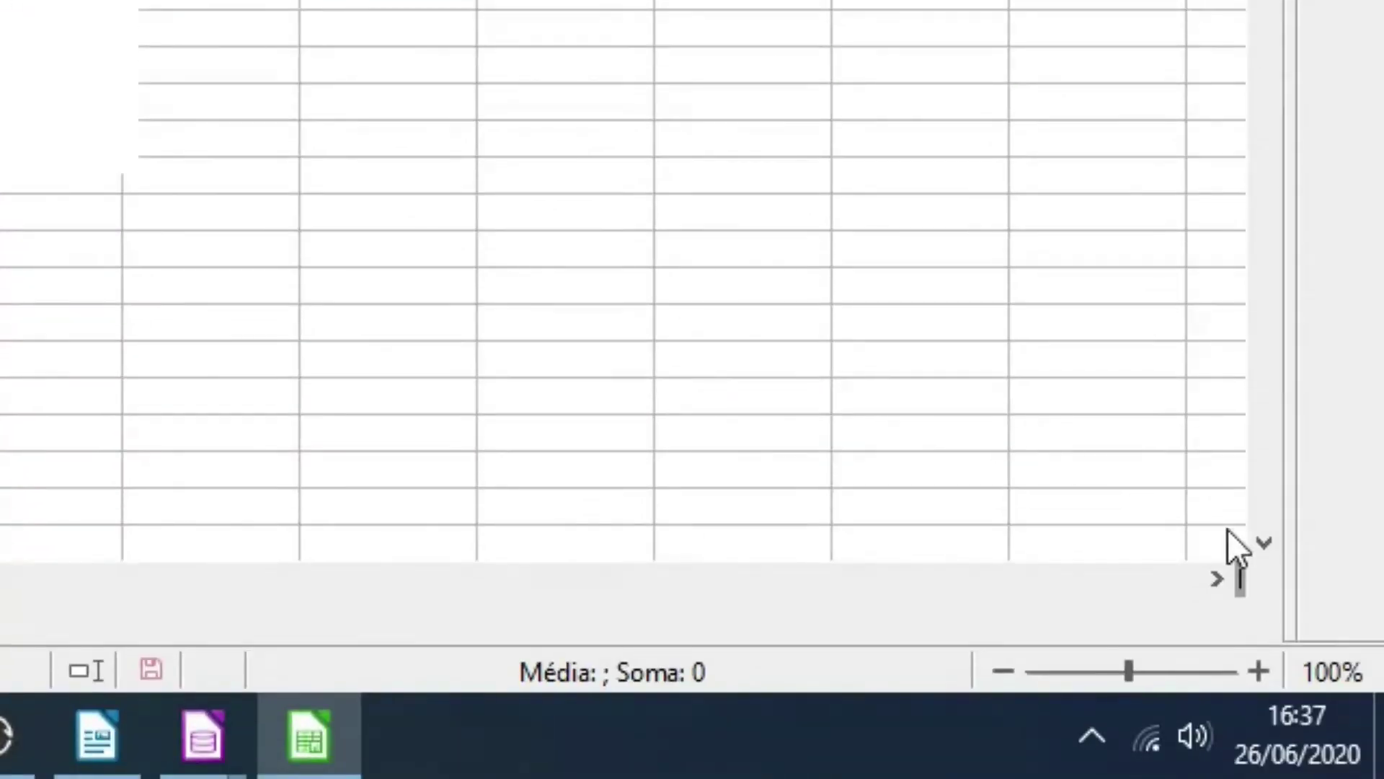
pyautogui.click(1078, 736)
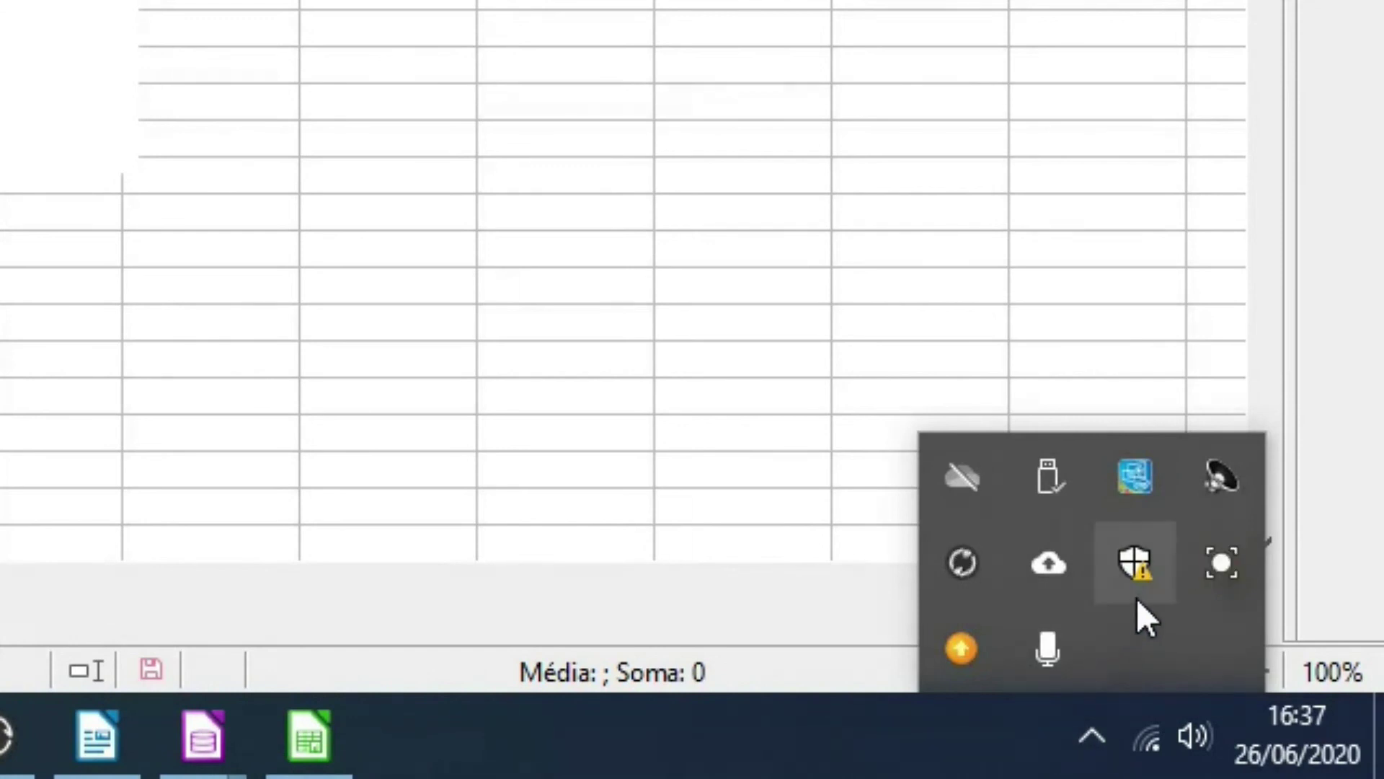
pyautogui.rightClick(1204, 554)
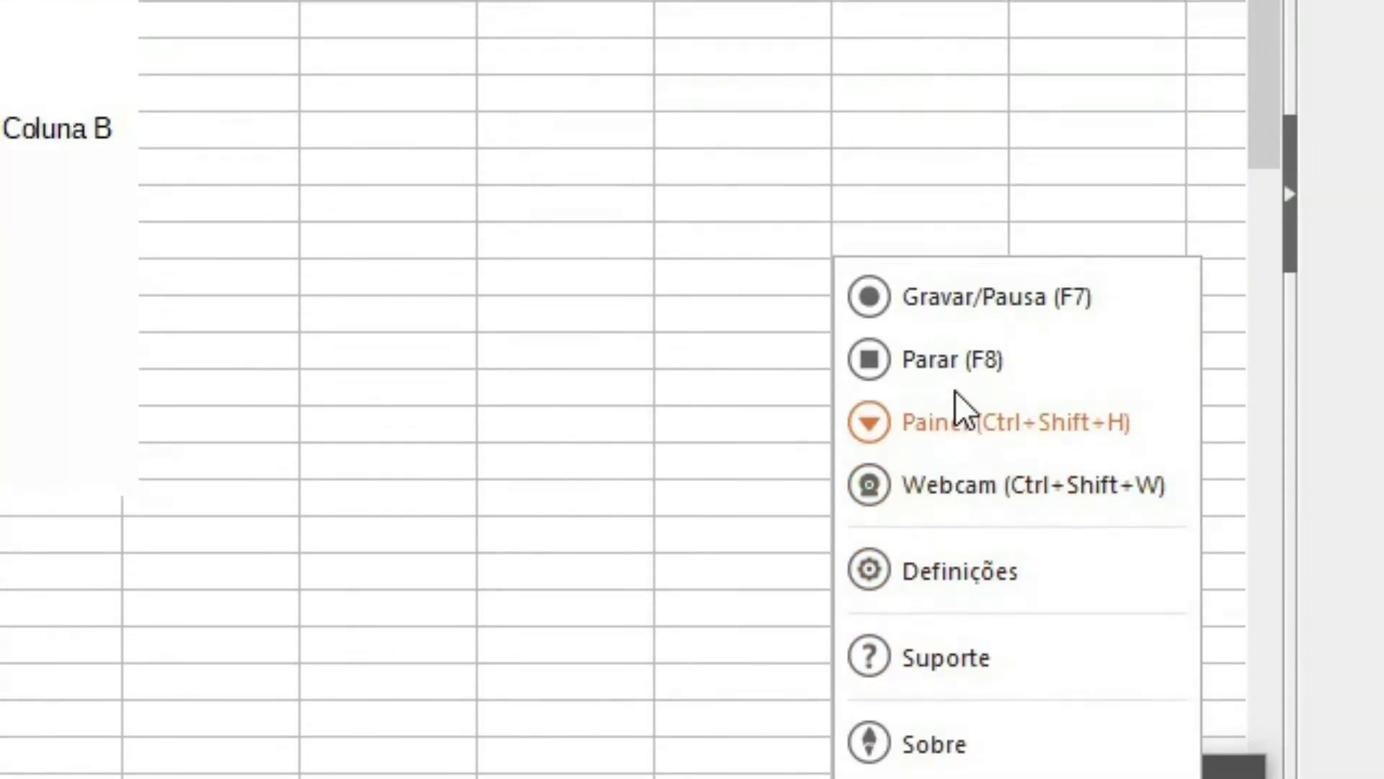